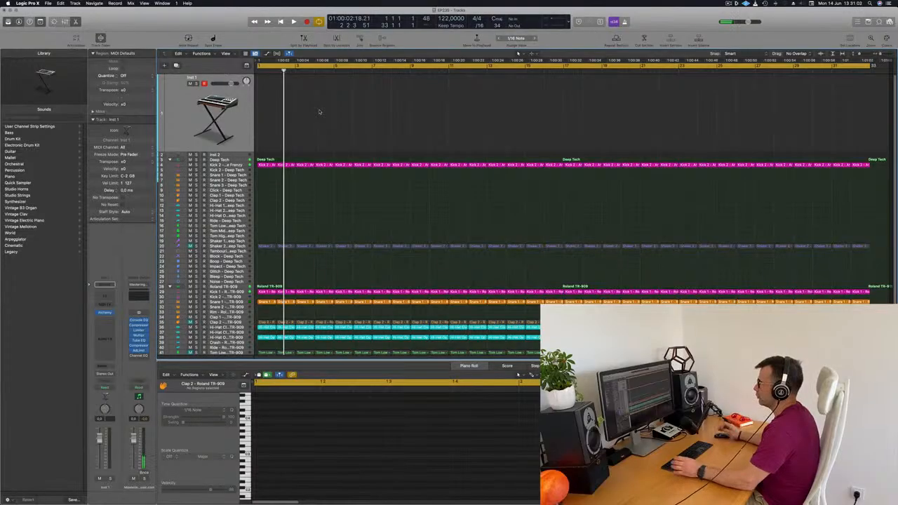
Play the arrangement and review its Deep Tech and Roland TR-909 drum tracks and the Inst 2 track.
{"action": "key", "text": "space"}
{"action": "scroll", "coordinate": [358, 259], "scroll_direction": "down", "scroll_amount": 1}
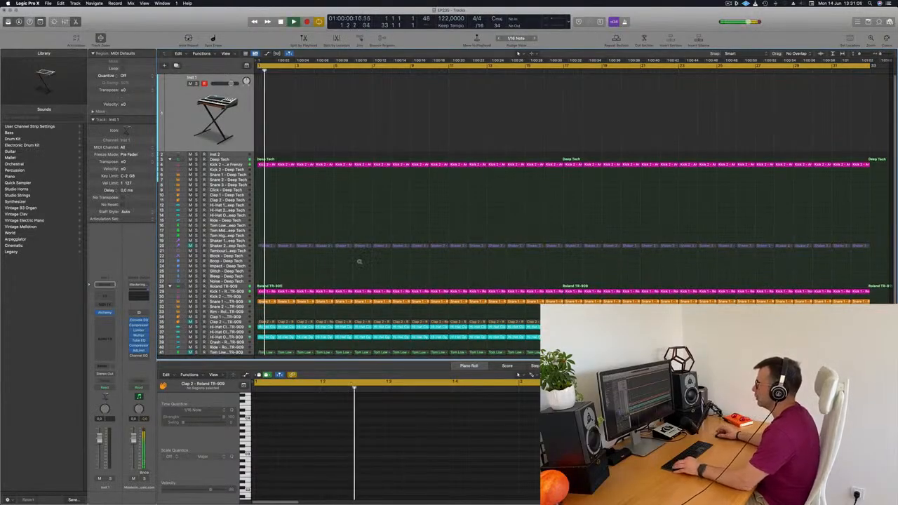
{"action": "scroll", "coordinate": [374, 211], "scroll_direction": "down", "scroll_amount": 1}
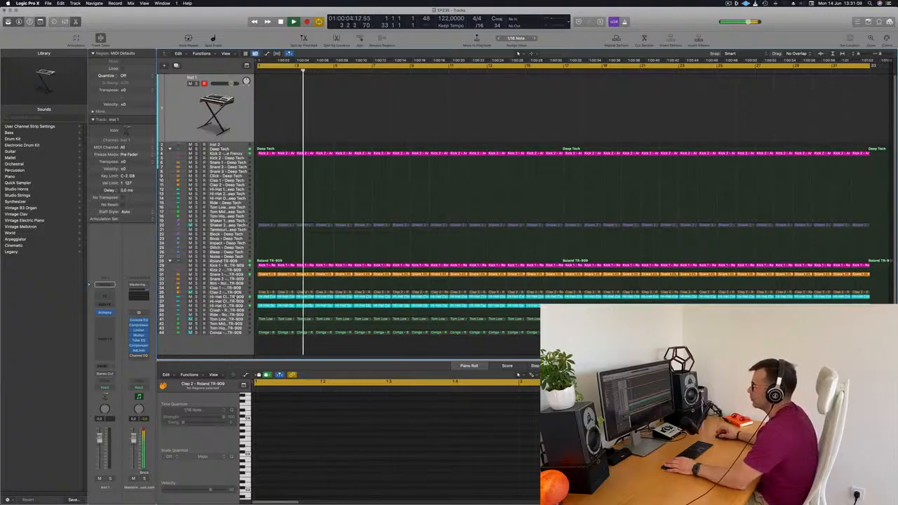
{"action": "left_click", "coordinate": [226, 297]}
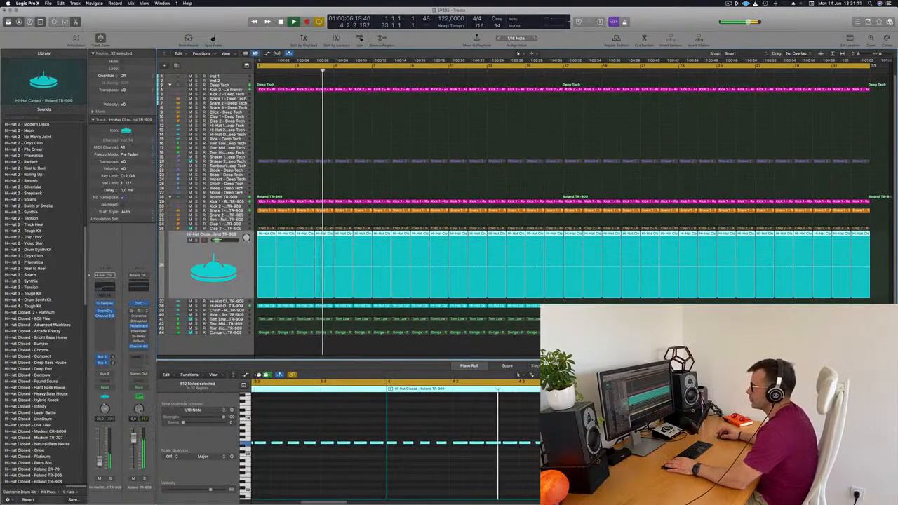
{"action": "left_click", "coordinate": [232, 81]}
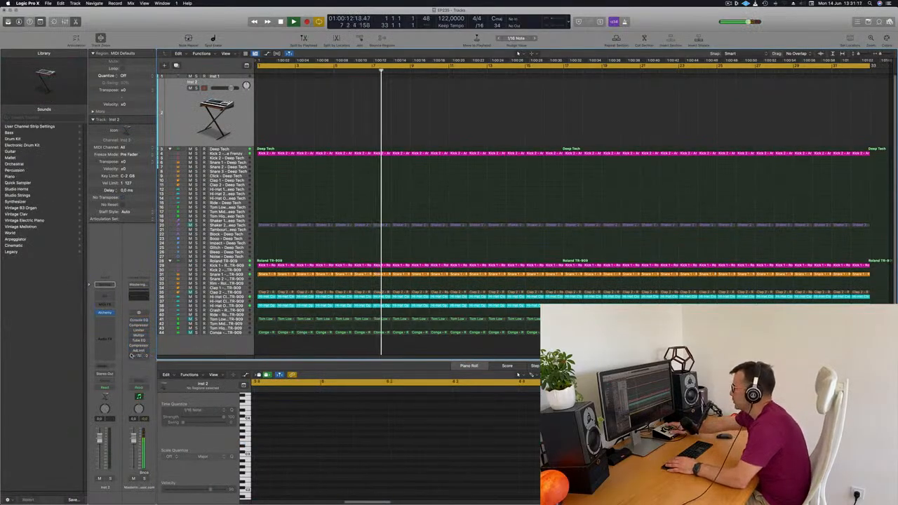
{"action": "key", "text": "Return"}
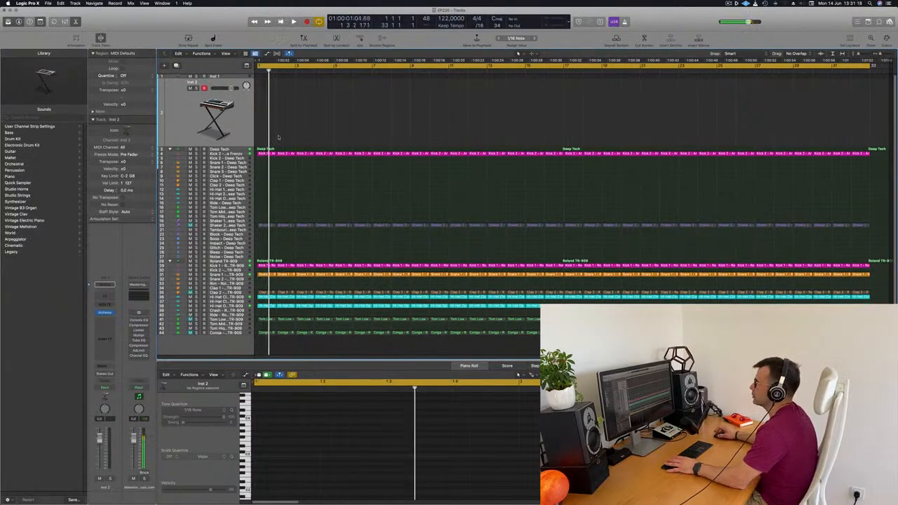
Open the Alchemy synth on the Inst 1 track and filter its presets to the Bass category.
{"action": "left_click", "coordinate": [220, 75]}
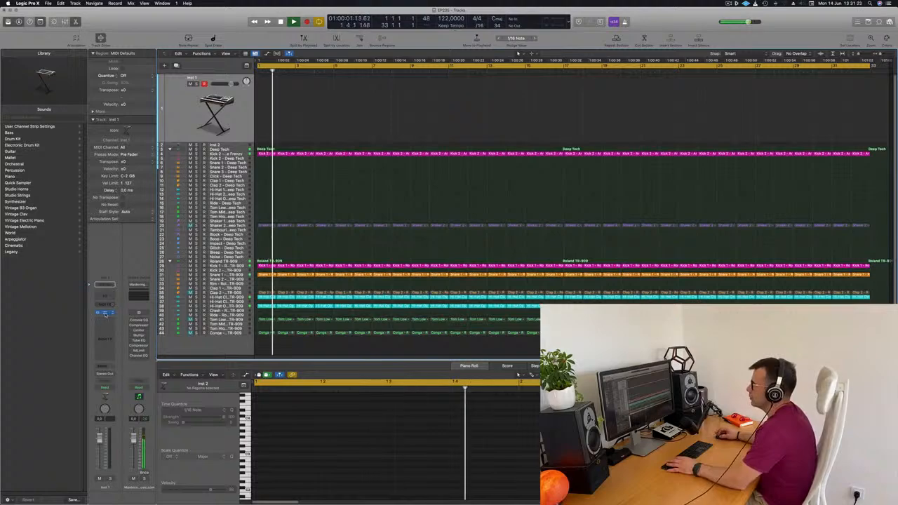
{"action": "left_click", "coordinate": [105, 314]}
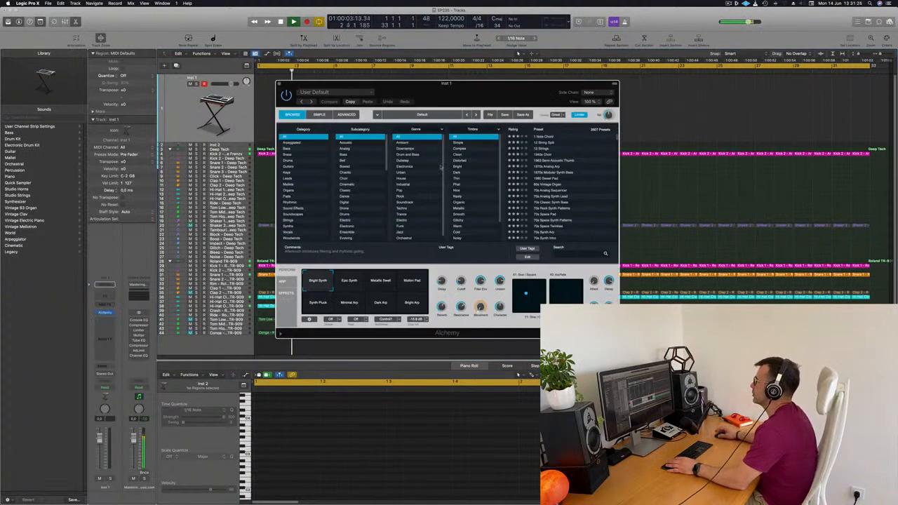
{"action": "left_click_drag", "start_coordinate": [464, 100], "coordinate": [519, 107]}
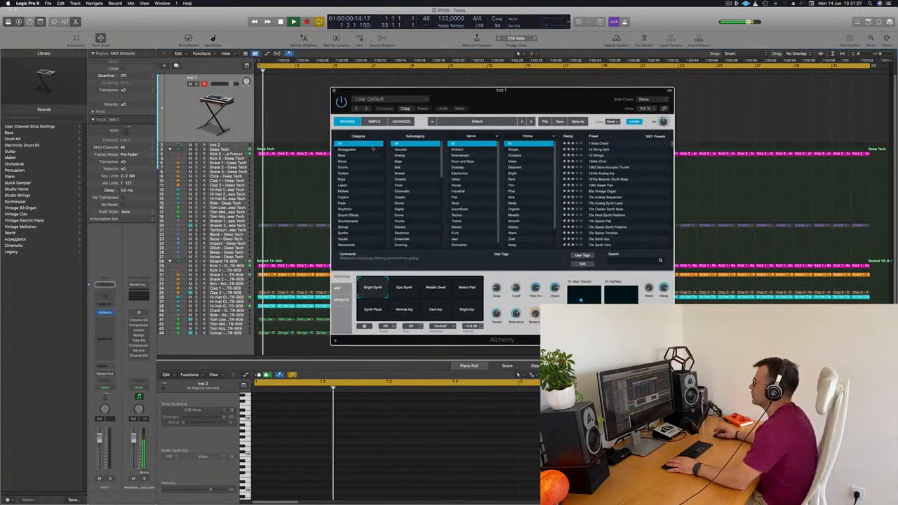
{"action": "left_click", "coordinate": [351, 156]}
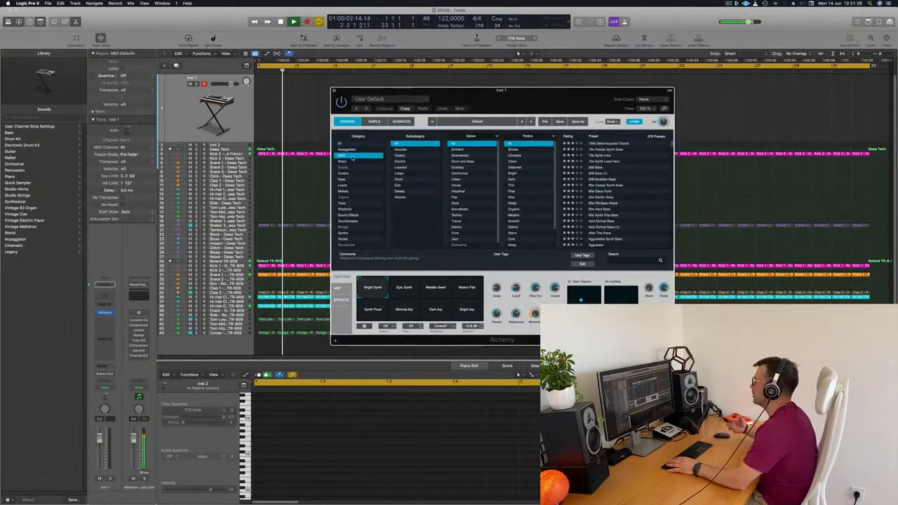
Load the 80s Electro Bass preset from the Bass presets in Alchemy.
{"action": "left_click_drag", "start_coordinate": [513, 104], "coordinate": [547, 102]}
{"action": "scroll", "coordinate": [621, 150], "scroll_direction": "down", "scroll_amount": 3}
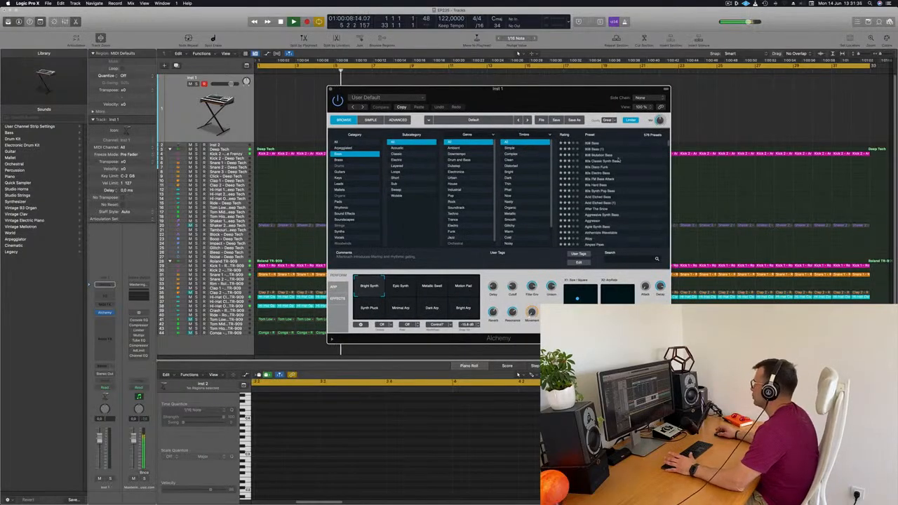
{"action": "left_click", "coordinate": [597, 173]}
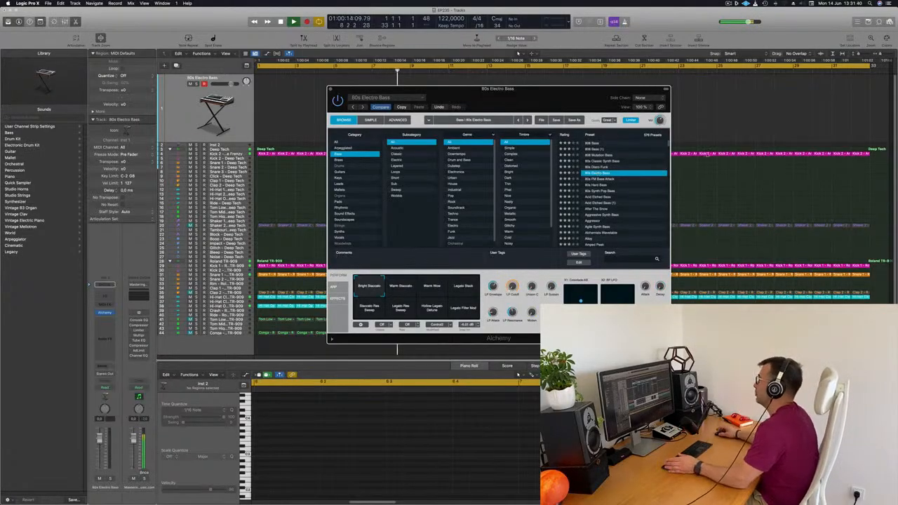
{"action": "left_click_drag", "start_coordinate": [520, 92], "coordinate": [489, 92]}
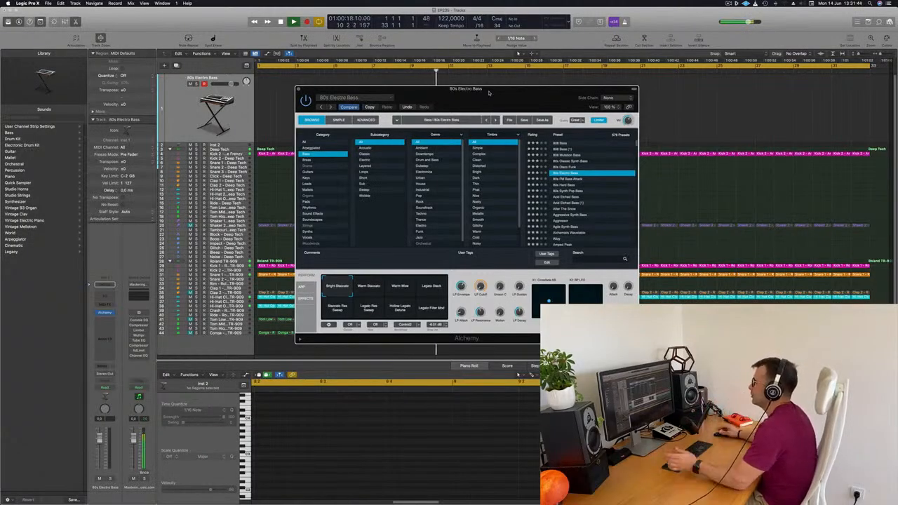
{"action": "mouse_move", "coordinate": [493, 92]}
{"action": "left_mouse_down"}
{"action": "mouse_move", "coordinate": [475, 91]}
{"action": "mouse_move", "coordinate": [495, 91]}
{"action": "left_mouse_up"}
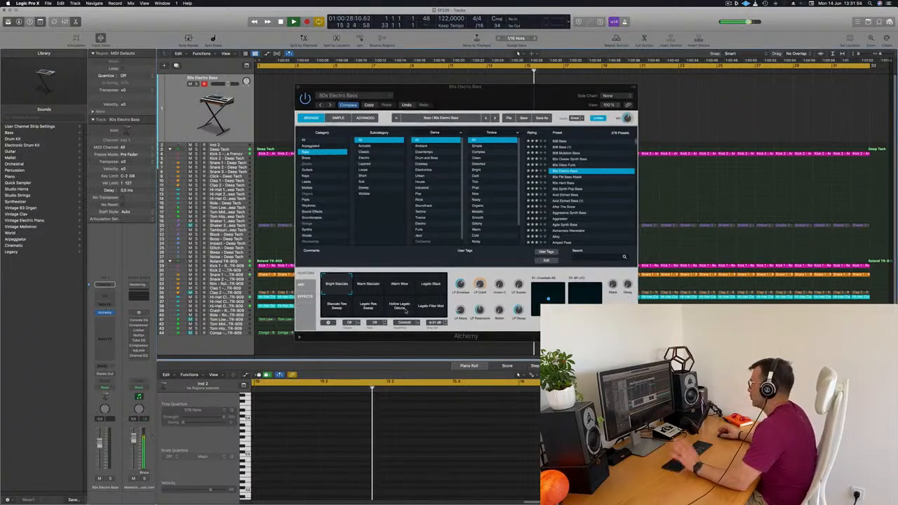
{"action": "left_click_drag", "start_coordinate": [533, 96], "coordinate": [552, 88]}
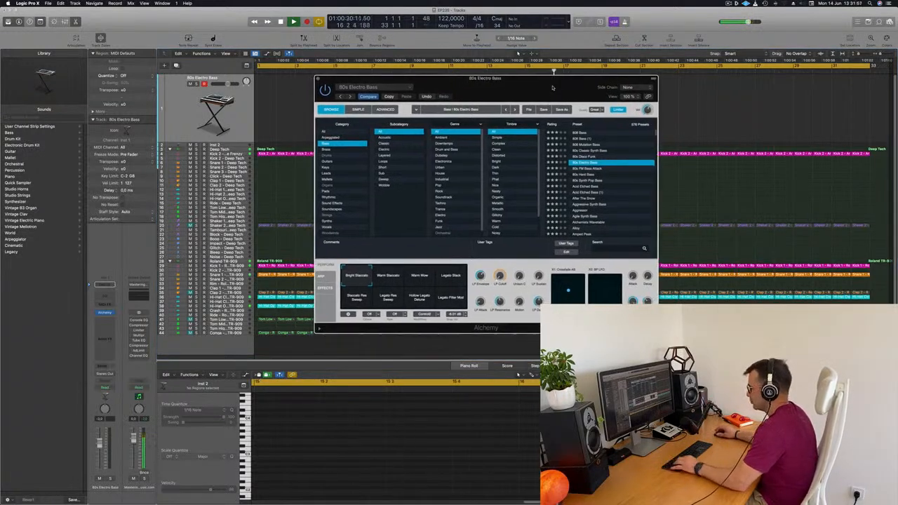
{"action": "key", "text": "f"}
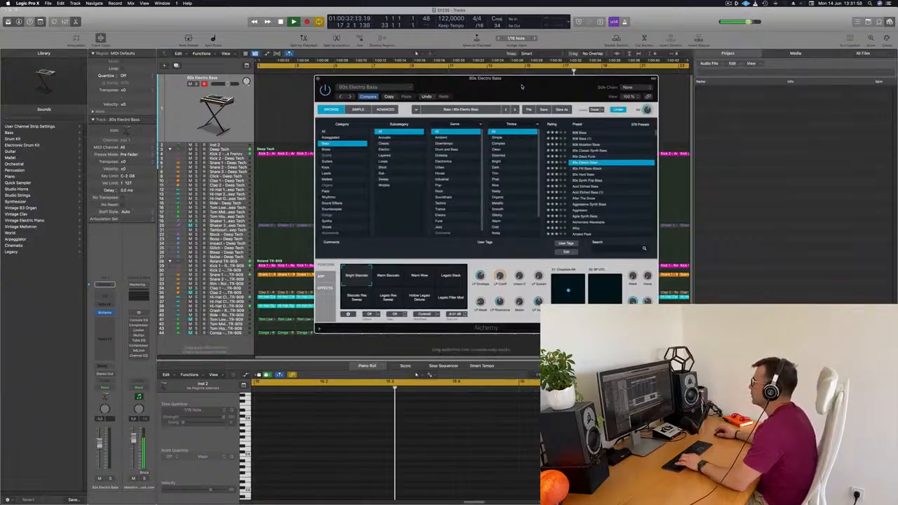
{"action": "key", "text": "f"}
{"action": "left_click_drag", "start_coordinate": [461, 82], "coordinate": [465, 83]}
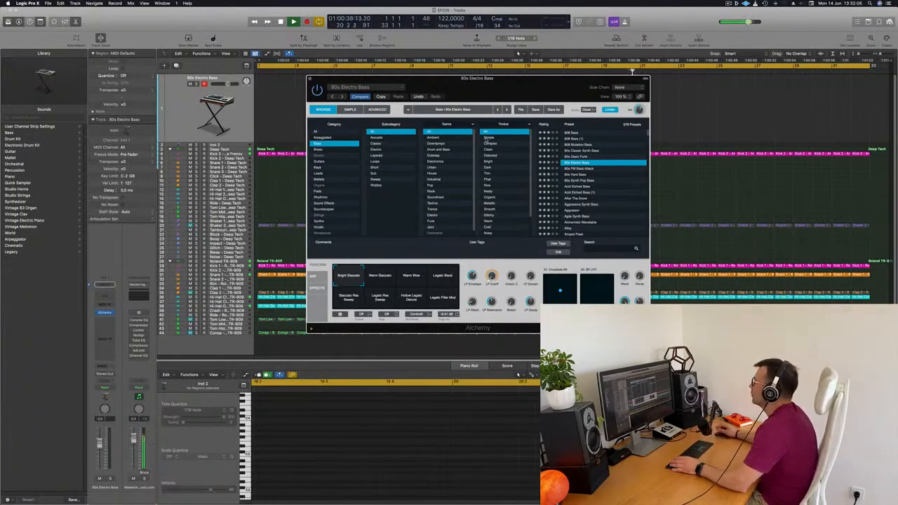
Show the Musical Typing keyboard for the instrument track, play a few notes with 80s Electro Bass, and place the keyboard beside Alchemy.
{"action": "left_click", "coordinate": [239, 115]}
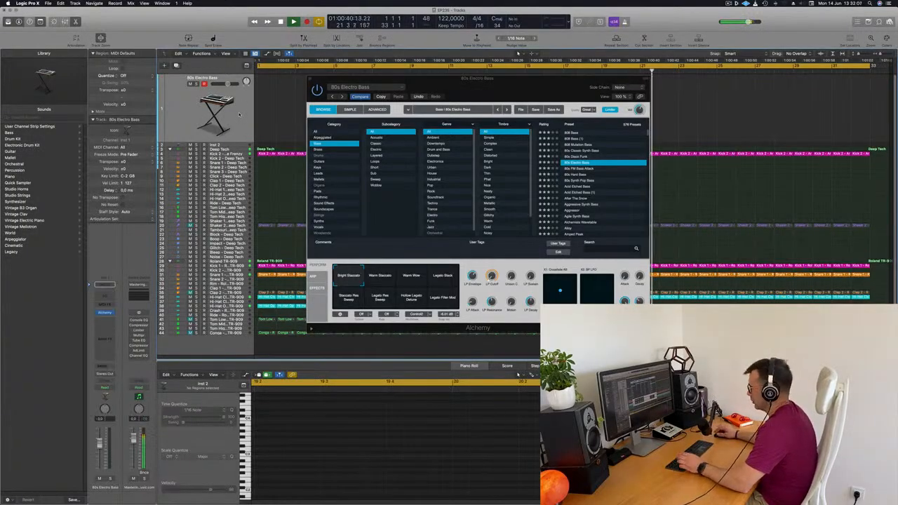
{"action": "key", "text": "super+k"}
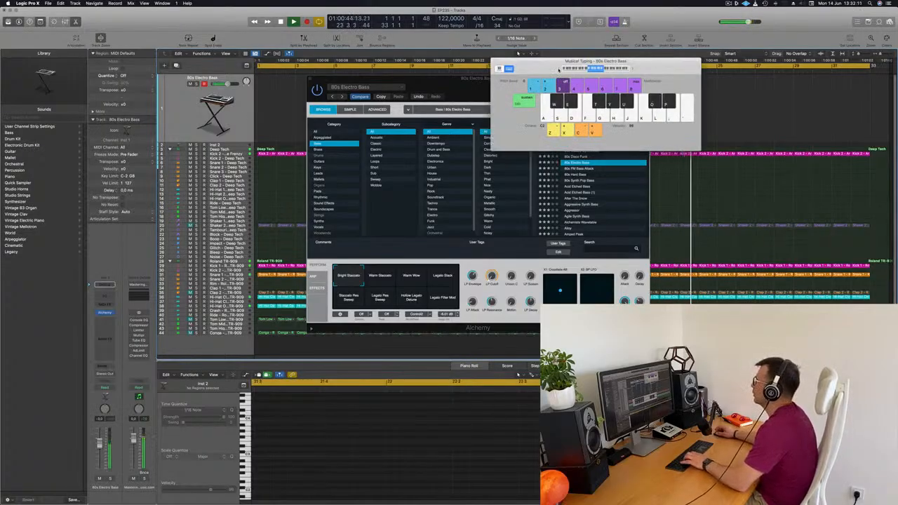
{"action": "key", "text": "f"}
{"action": "key", "text": "f"}
{"action": "key", "text": "g"}
{"action": "key", "text": "h"}
{"action": "left_click_drag", "start_coordinate": [639, 64], "coordinate": [709, 87]}
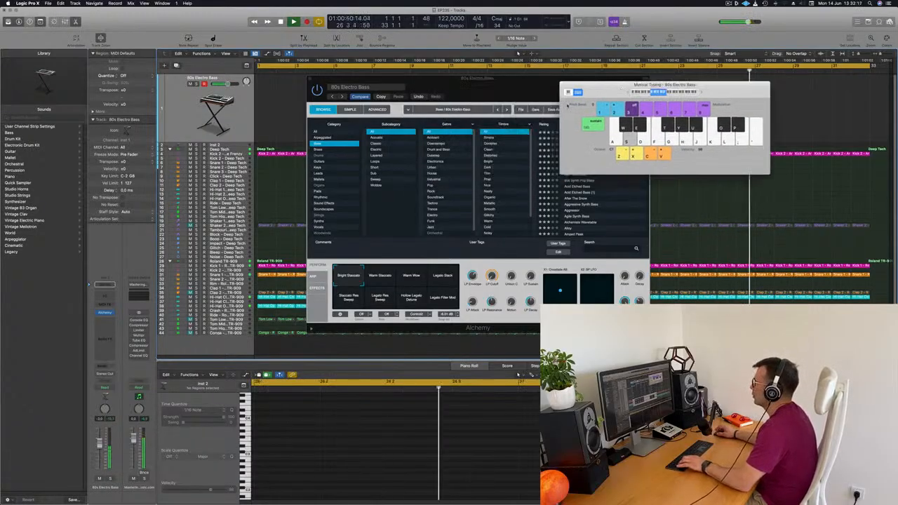
Load the After The Snow preset and audition its performance variations, including Deep Arp, Bright Attack, Dirty Arp and Pulsing Sub.
{"action": "left_click", "coordinate": [581, 198]}
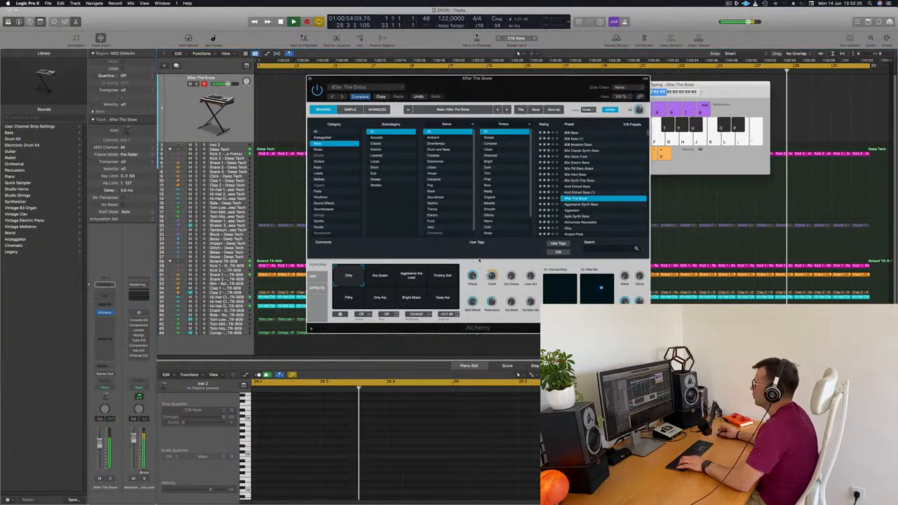
{"action": "left_click", "coordinate": [442, 276]}
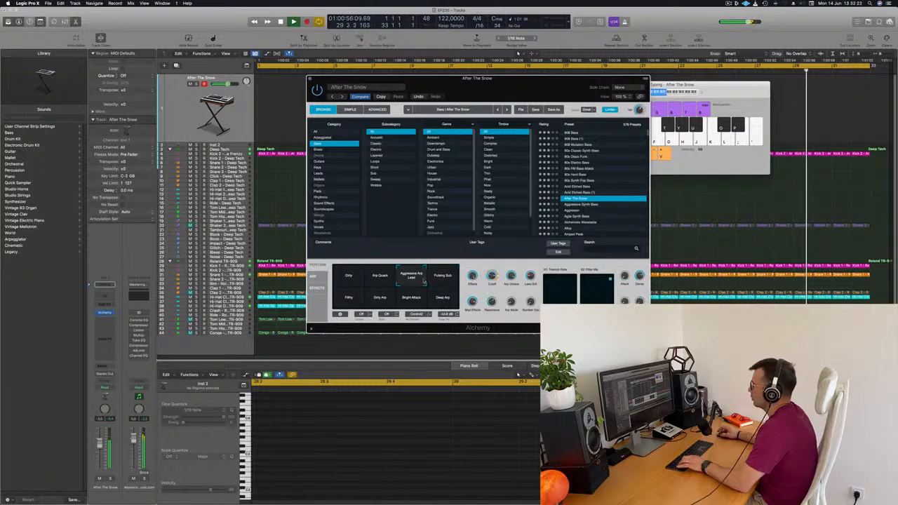
{"action": "left_click", "coordinate": [443, 300]}
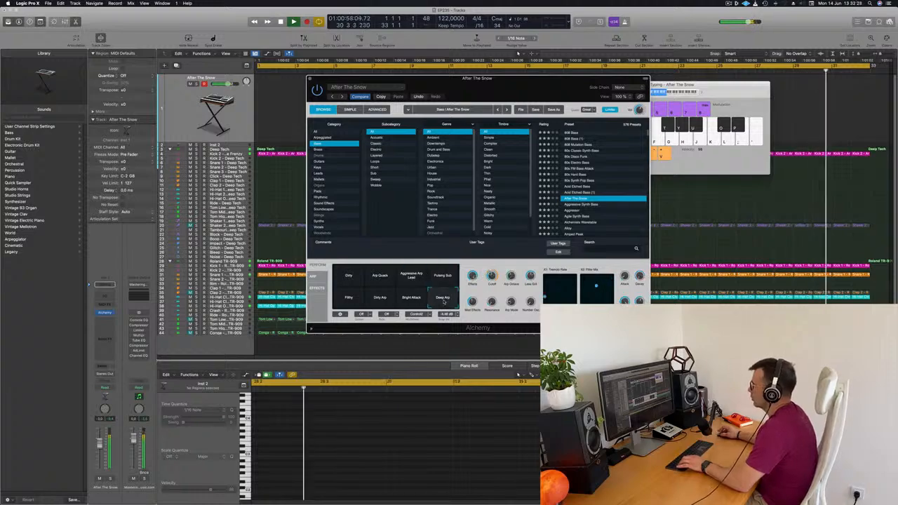
{"action": "left_click", "coordinate": [412, 300]}
{"action": "left_click", "coordinate": [379, 300]}
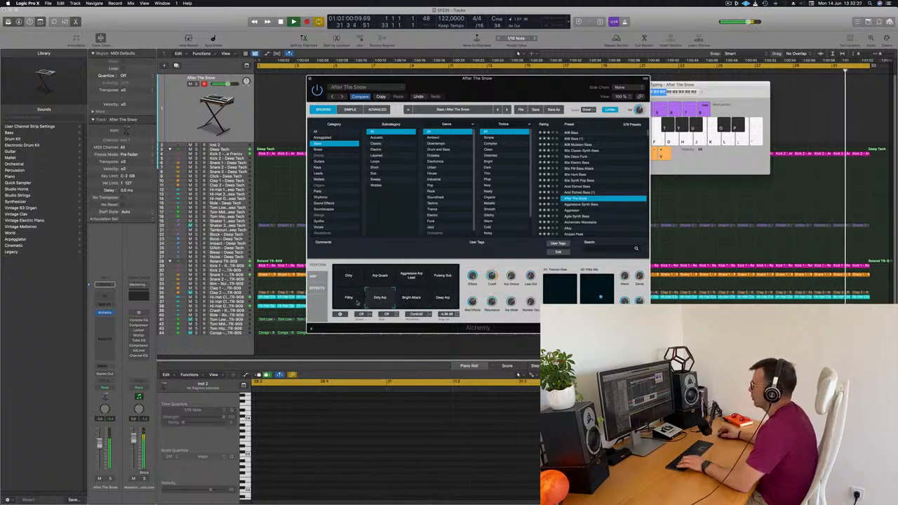
{"action": "left_click", "coordinate": [443, 276]}
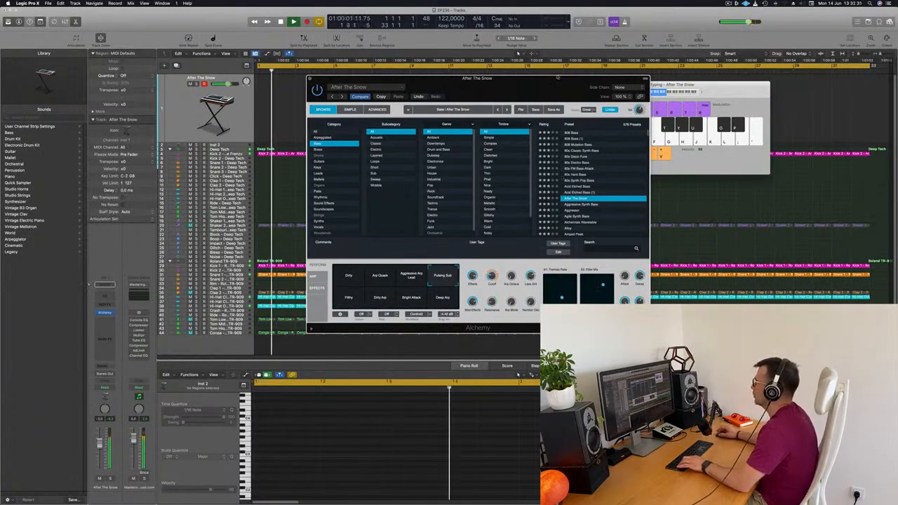
{"action": "left_click_drag", "start_coordinate": [556, 86], "coordinate": [631, 58]}
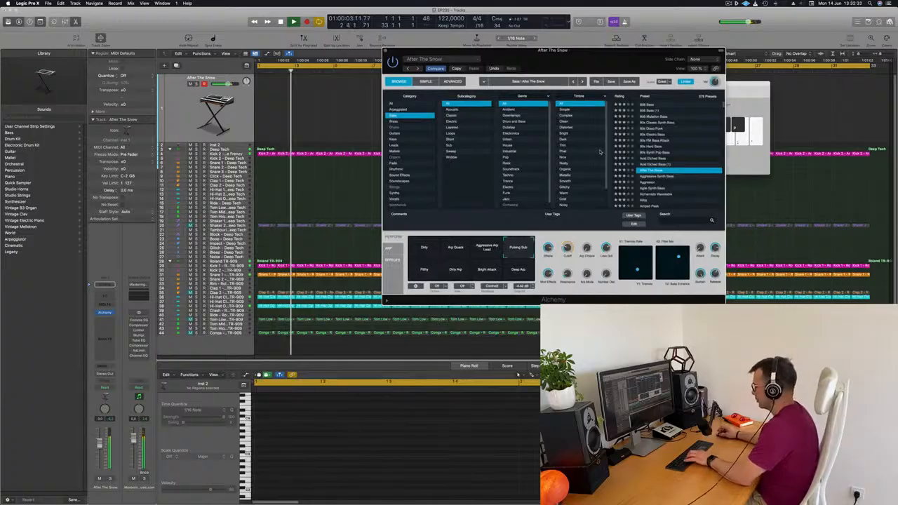
{"action": "left_click_drag", "start_coordinate": [622, 59], "coordinate": [498, 72]}
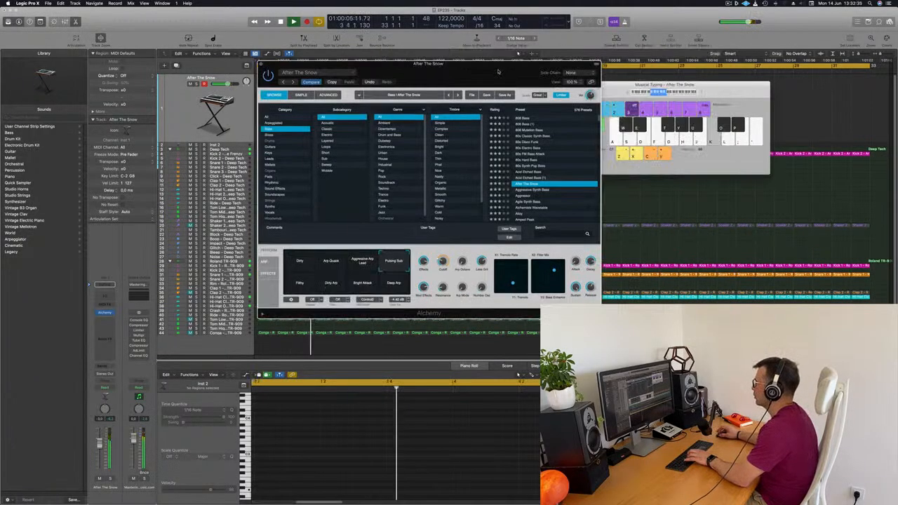
Load the Aggressive Synth Bass preset and audition it with a few notes.
{"action": "left_click", "coordinate": [530, 191]}
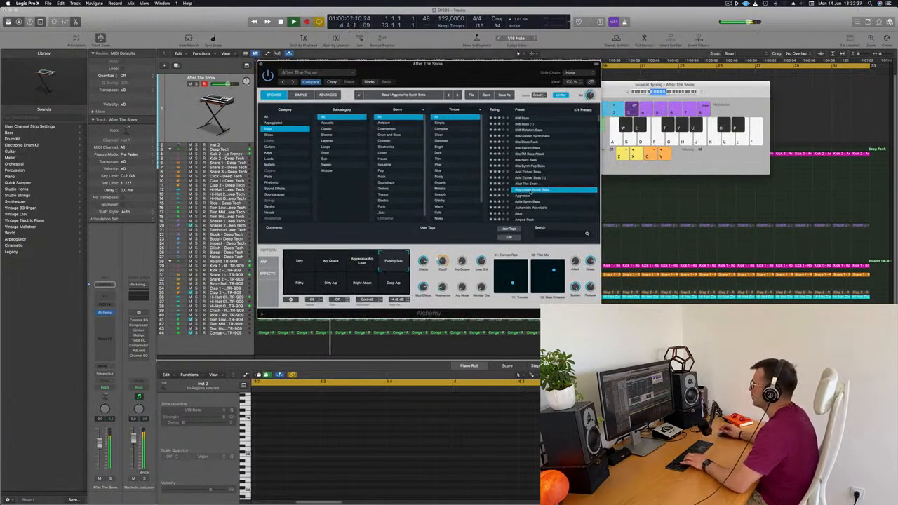
{"action": "key", "text": "f"}
{"action": "key", "text": "f"}
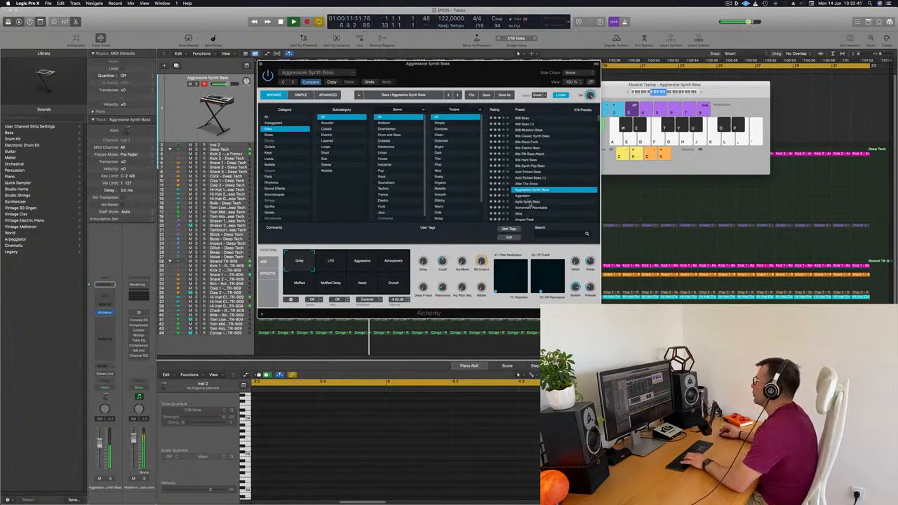
Load the Agile Synth Bass preset, audition all eight performance variations from Brighter to Heavy, and return to Buzzy.
{"action": "left_click", "coordinate": [531, 202]}
{"action": "scroll", "coordinate": [569, 182], "scroll_direction": "down", "scroll_amount": 2}
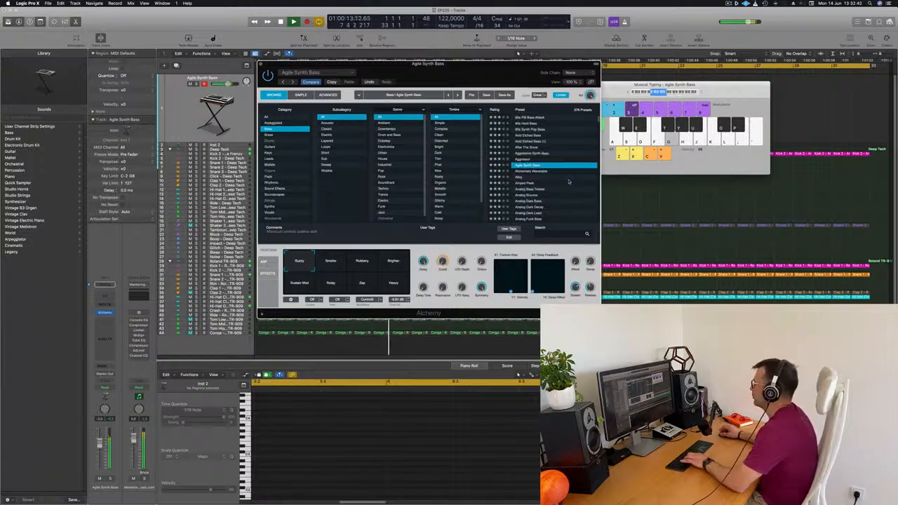
{"action": "left_click", "coordinate": [392, 264]}
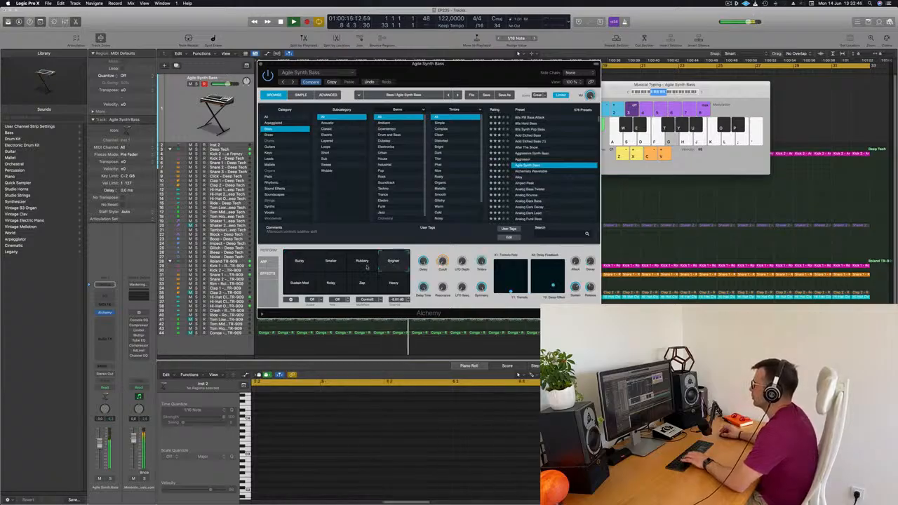
{"action": "left_click", "coordinate": [360, 262]}
{"action": "left_click", "coordinate": [331, 264]}
{"action": "left_click", "coordinate": [298, 261]}
{"action": "left_click", "coordinate": [300, 284]}
{"action": "left_click", "coordinate": [336, 285]}
{"action": "left_click", "coordinate": [363, 285]}
{"action": "left_click", "coordinate": [396, 286]}
{"action": "left_click", "coordinate": [299, 262]}
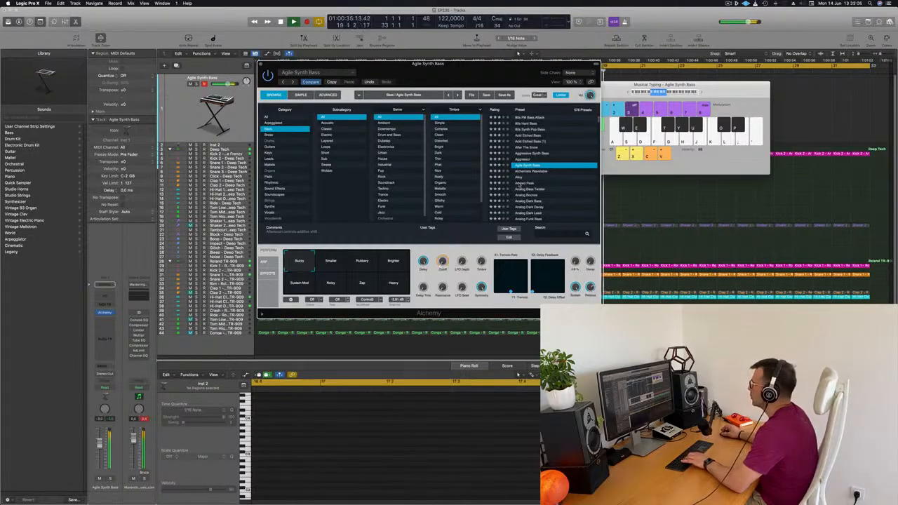
Audition the Alchemists Wavetable preset, load Amped Peak, and move the Alchemy window over the arrangement's far end.
{"action": "key", "text": "Up"}
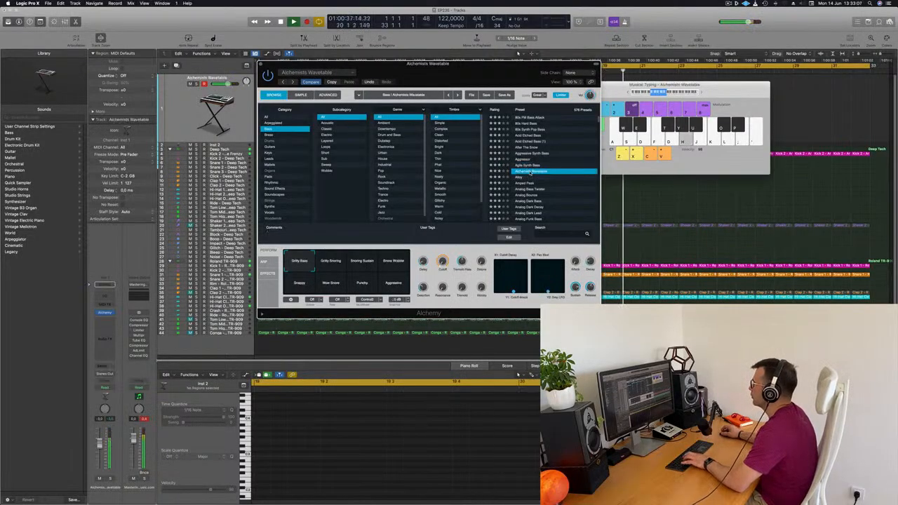
{"action": "left_click", "coordinate": [525, 184]}
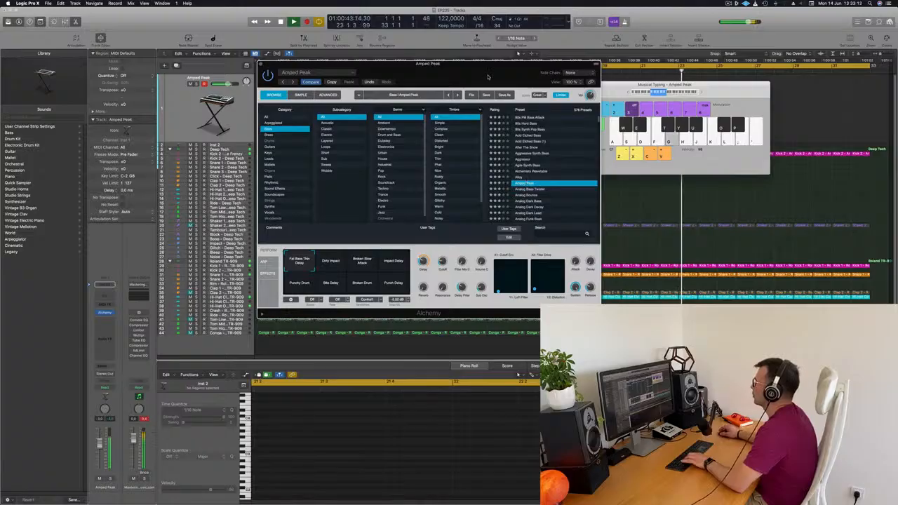
{"action": "left_click_drag", "start_coordinate": [489, 77], "coordinate": [623, 51]}
Audition the Amped Peak variations Dirty Impact, Broken Slow Attack, Impact Delay, Punchy Drum, Bite Delay and Broken Drum.
{"action": "left_click", "coordinate": [469, 242]}
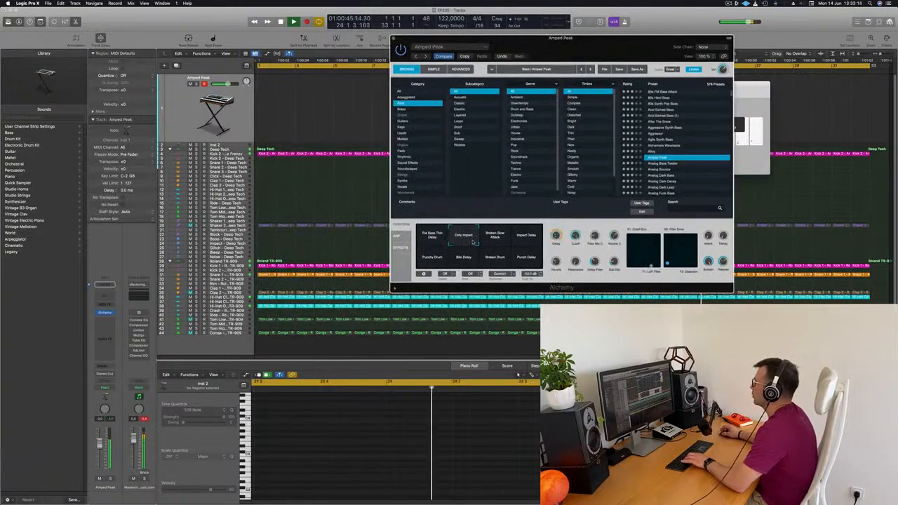
{"action": "left_click", "coordinate": [498, 239]}
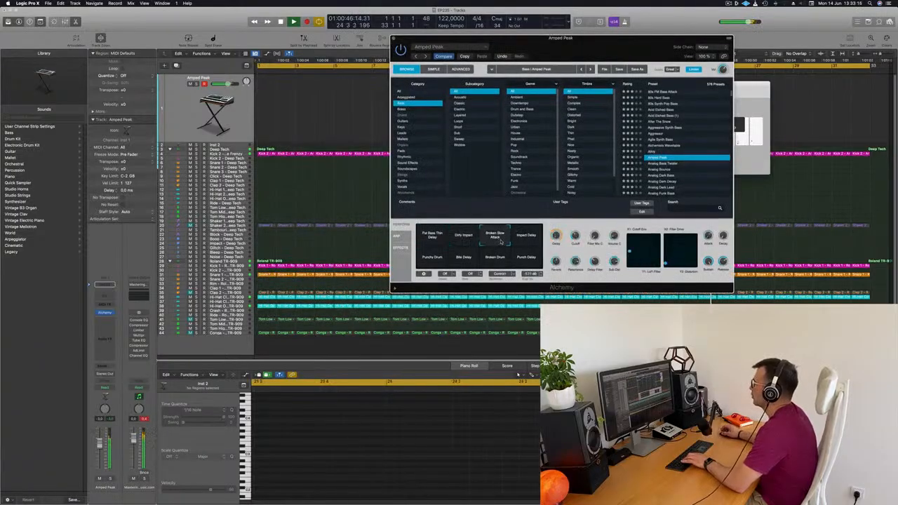
{"action": "left_click", "coordinate": [525, 239]}
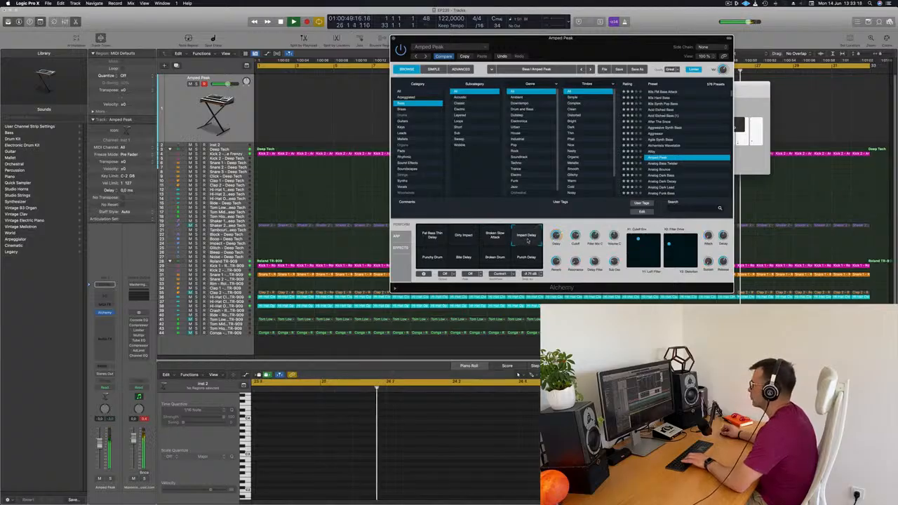
{"action": "left_click", "coordinate": [436, 261]}
{"action": "left_click", "coordinate": [465, 260]}
{"action": "left_click", "coordinate": [495, 258]}
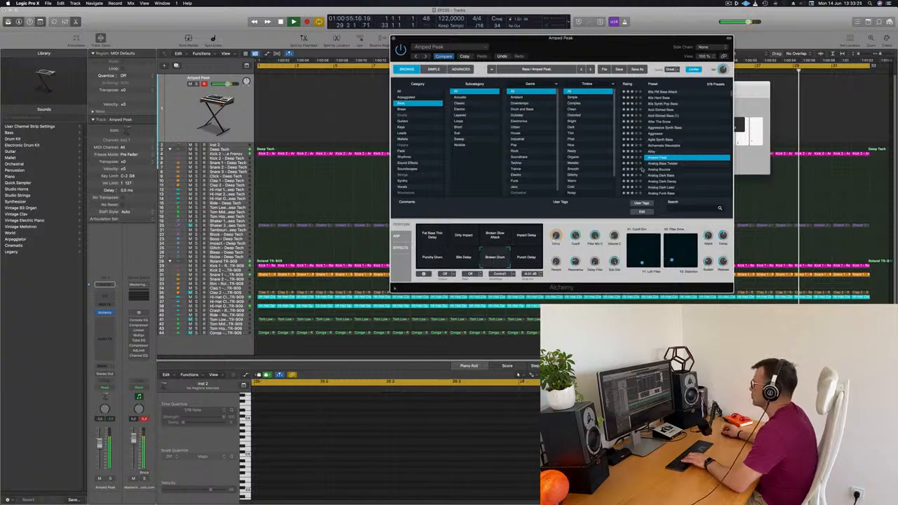
Load the Analog Dark Bass preset, audition its variations from Sub through Distorted, and choose Dark Square.
{"action": "scroll", "coordinate": [666, 158], "scroll_direction": "down", "scroll_amount": 3}
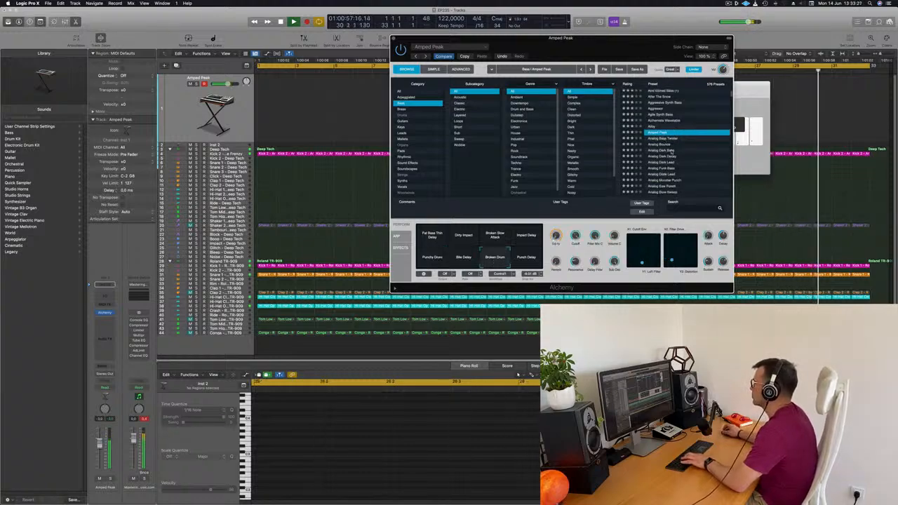
{"action": "left_click", "coordinate": [667, 151]}
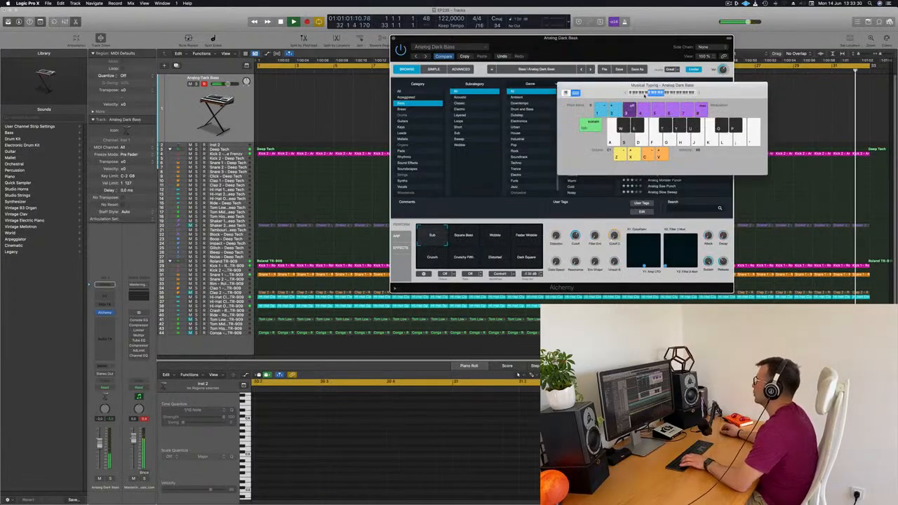
{"action": "key", "text": "a"}
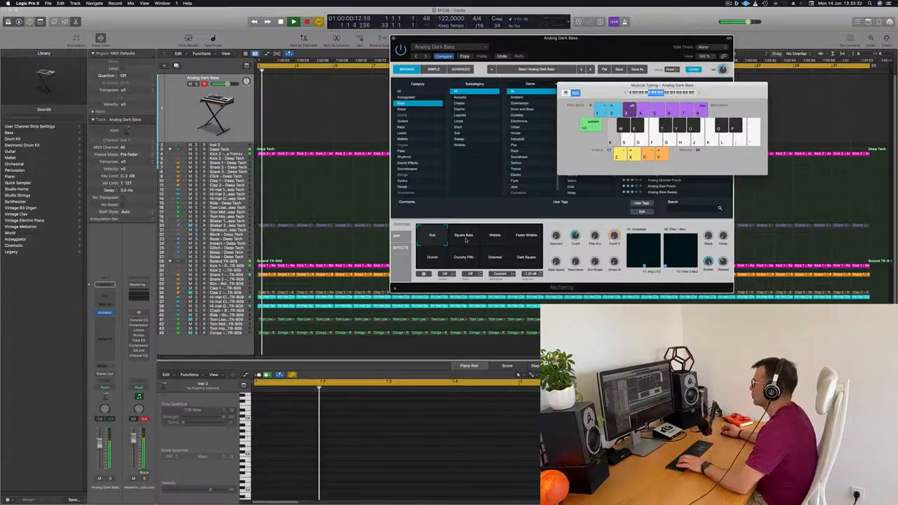
{"action": "left_click", "coordinate": [466, 240]}
{"action": "left_click", "coordinate": [498, 240]}
{"action": "left_click", "coordinate": [527, 240]}
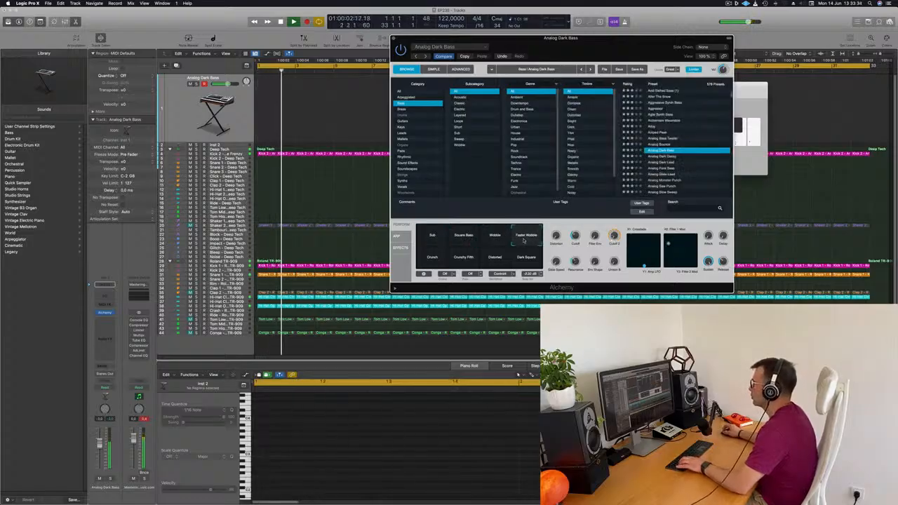
{"action": "left_click", "coordinate": [433, 258]}
{"action": "left_click", "coordinate": [465, 261]}
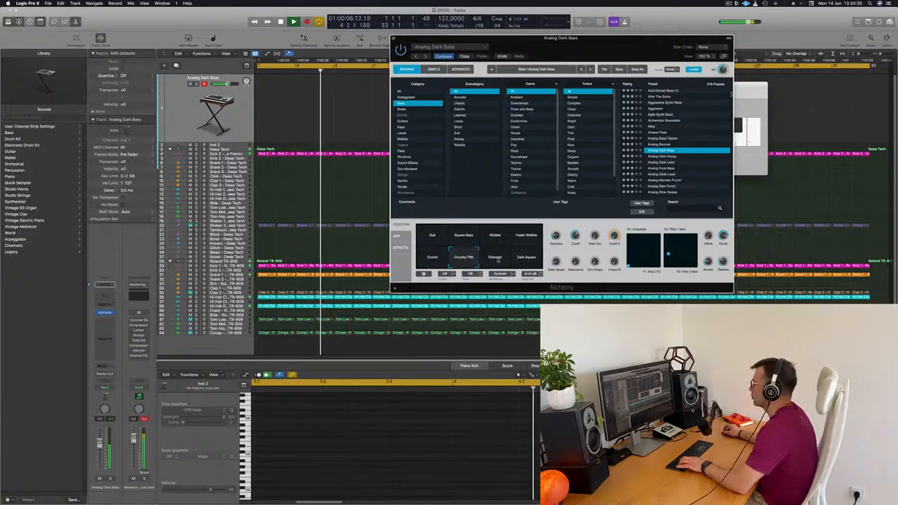
{"action": "left_click", "coordinate": [498, 260]}
{"action": "left_click", "coordinate": [527, 259]}
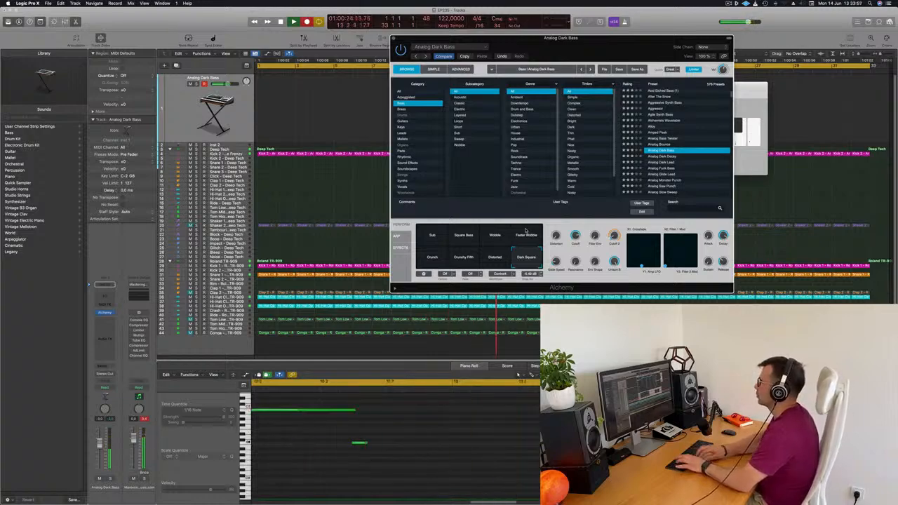
Stop recording, move Alchemy aside, and cut off and delete the first bar of the recorded Analog Dark Bass region.
{"action": "key", "text": "space"}
{"action": "left_click_drag", "start_coordinate": [509, 49], "coordinate": [819, 87]}
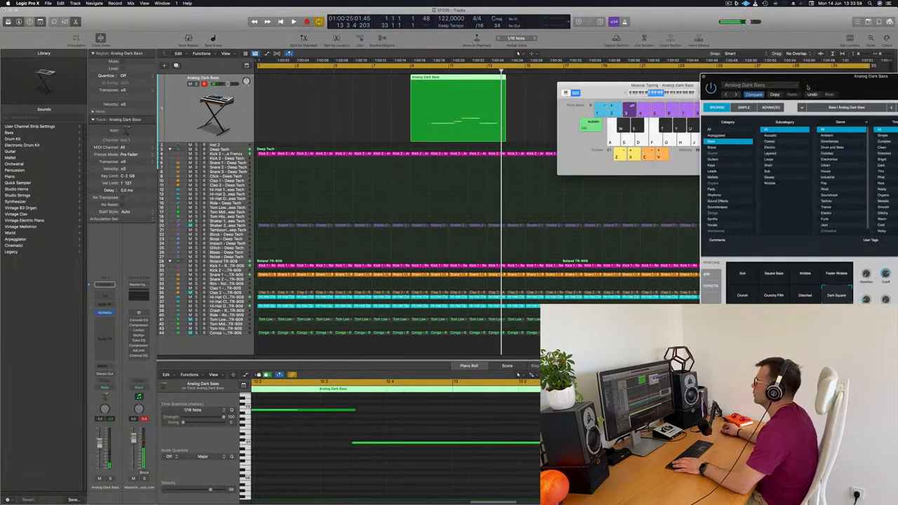
{"action": "double_click", "coordinate": [430, 79], "text": "super"}
{"action": "left_click", "coordinate": [424, 78]}
{"action": "key", "text": "Delete"}
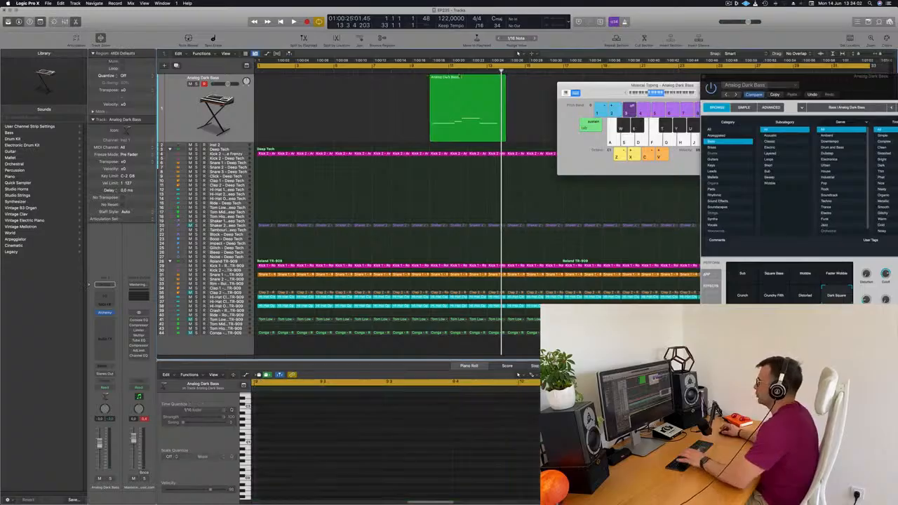
Move the trimmed bass region to bar 1 and open it in the Piano Roll.
{"action": "left_click_drag", "start_coordinate": [458, 83], "coordinate": [286, 83]}
{"action": "double_click", "coordinate": [285, 82]}
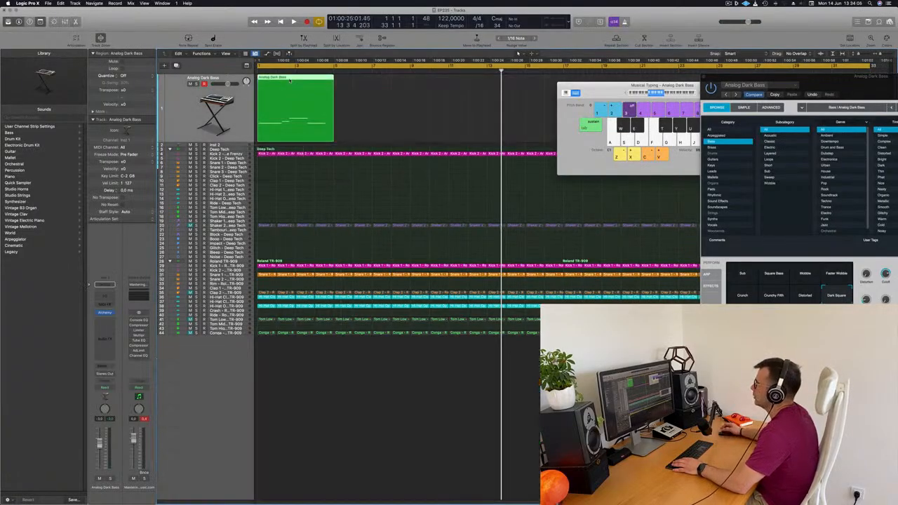
{"action": "double_click", "coordinate": [305, 78]}
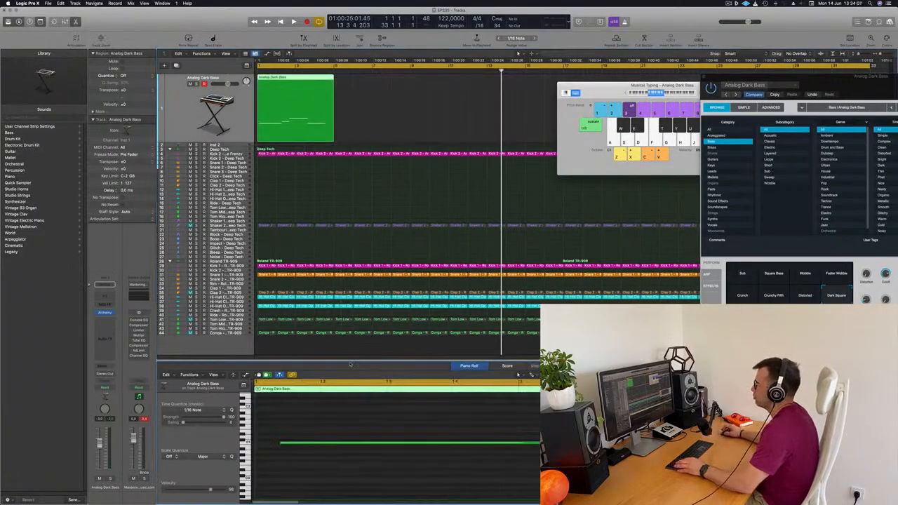
Make the first bass note start exactly at the region's beginning and play the project from the start.
{"action": "left_click_drag", "start_coordinate": [371, 423], "coordinate": [368, 468]}
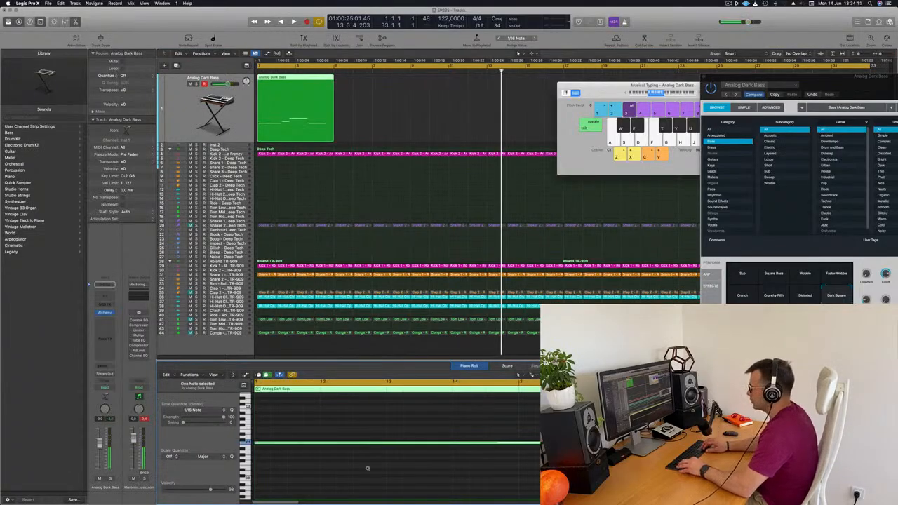
{"action": "key", "text": "Return"}
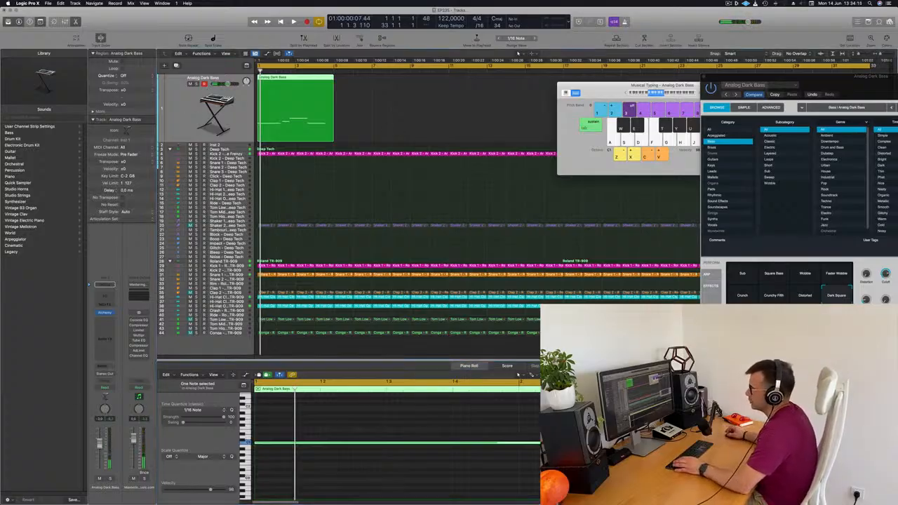
{"action": "key", "text": "space"}
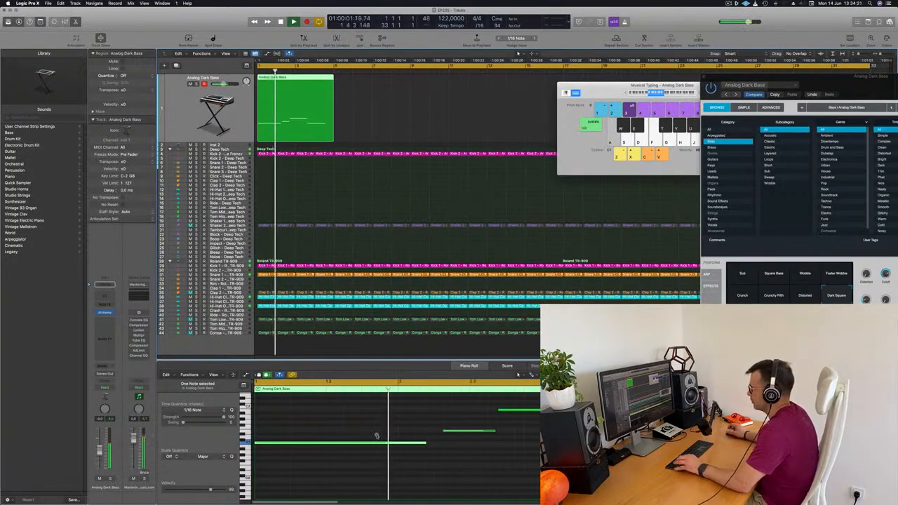
End the first note at bar 2 and shift and resize the following three notes so they run on without gaps.
{"action": "scroll", "coordinate": [361, 443], "scroll_direction": "left", "scroll_amount": 3}
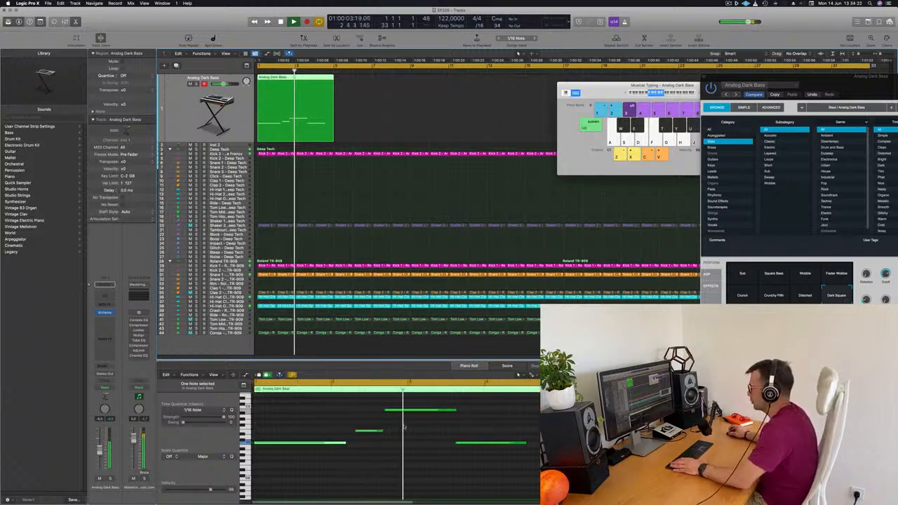
{"action": "left_click", "coordinate": [329, 425]}
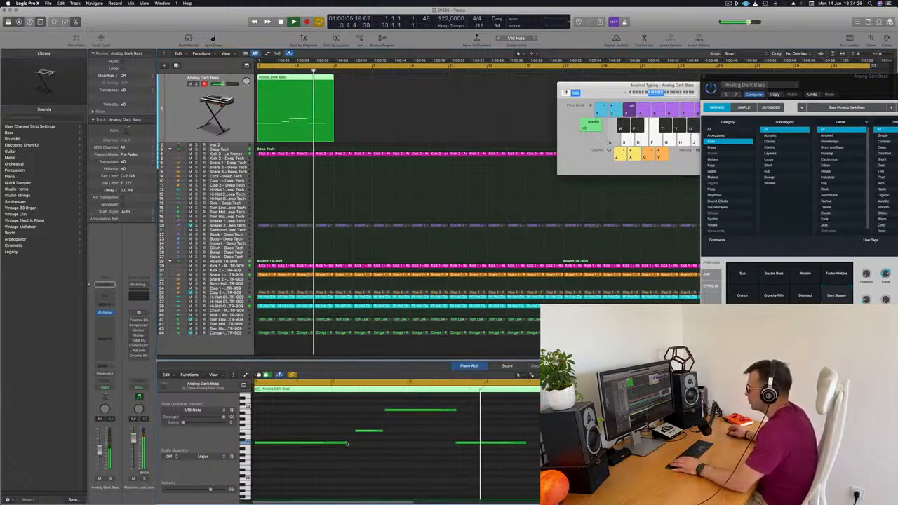
{"action": "left_click_drag", "start_coordinate": [345, 443], "coordinate": [384, 455]}
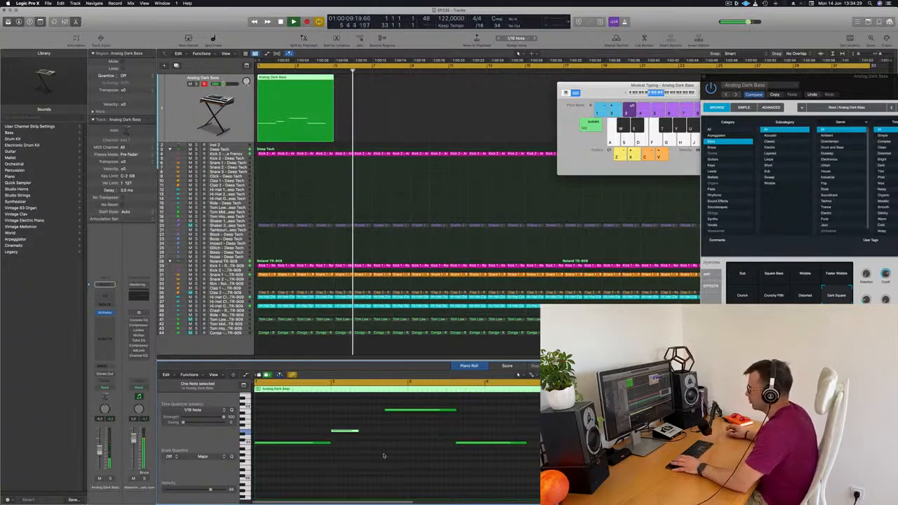
{"action": "left_click_drag", "start_coordinate": [358, 430], "coordinate": [388, 411]}
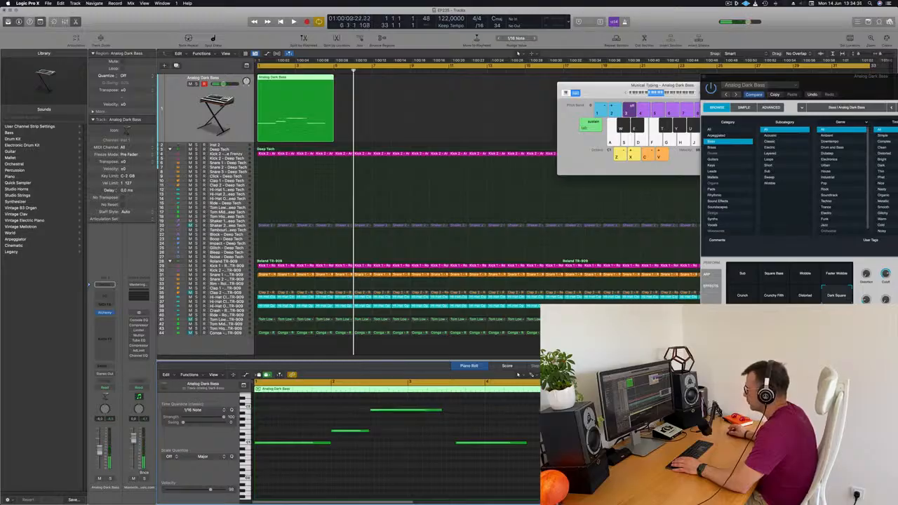
{"action": "left_click_drag", "start_coordinate": [443, 412], "coordinate": [445, 415]}
{"action": "left_click_drag", "start_coordinate": [465, 445], "coordinate": [464, 447]}
{"action": "key", "text": "space"}
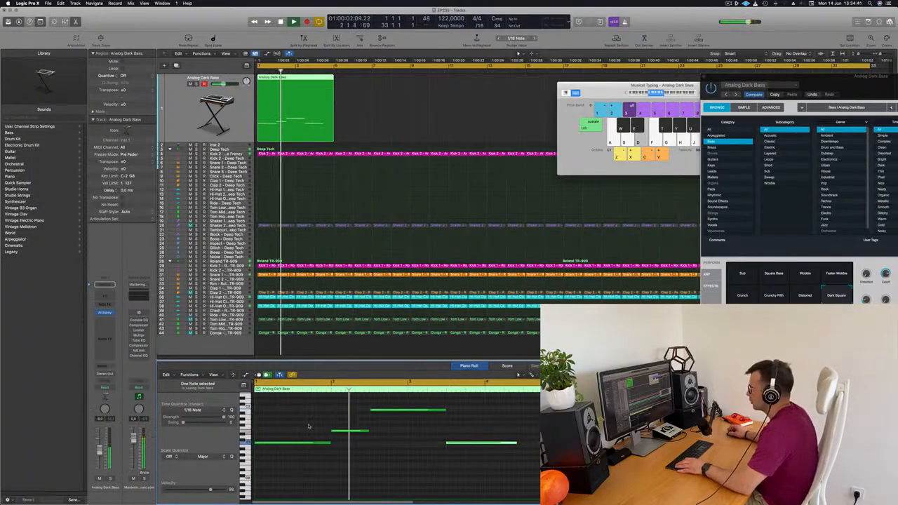
Lengthen the fourth bass note to just before the region's end at bar 5 and play the pattern back.
{"action": "key", "text": "super+Right"}
{"action": "key", "text": "super+Left"}
{"action": "key", "text": "super+Left"}
{"action": "key", "text": "super+Left"}
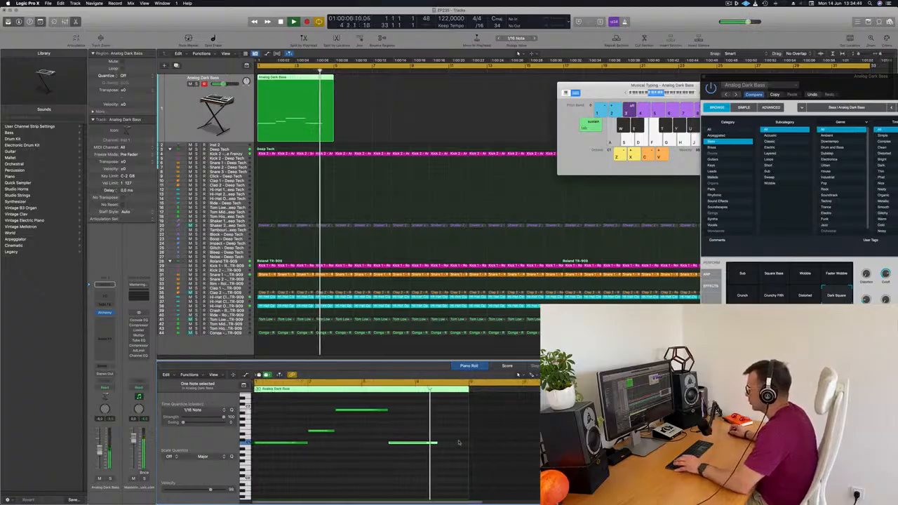
{"action": "key", "text": "space"}
{"action": "left_click_drag", "start_coordinate": [460, 446], "coordinate": [464, 446]}
{"action": "key", "text": "space"}
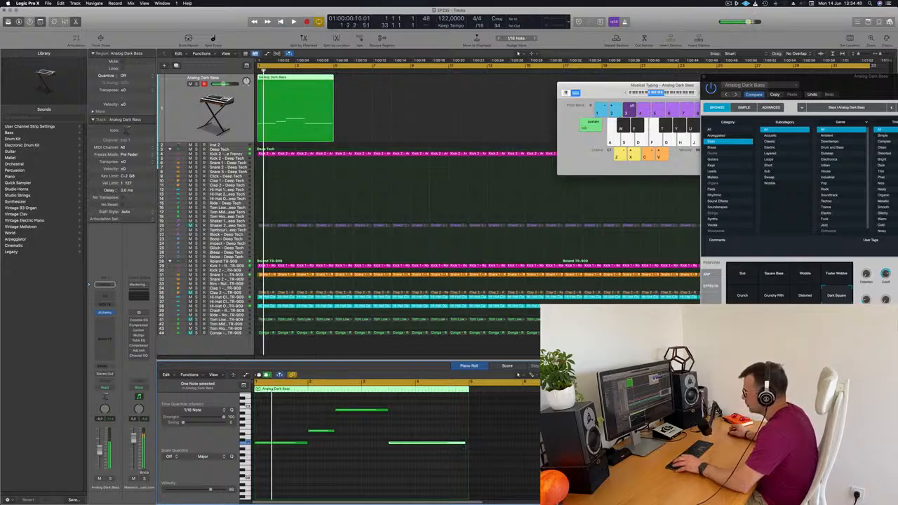
Shorten the first bass note slightly so it ends just before bar 2, and replay the pattern.
{"action": "key", "text": "super+Right"}
{"action": "left_click_drag", "start_coordinate": [345, 443], "coordinate": [343, 445]}
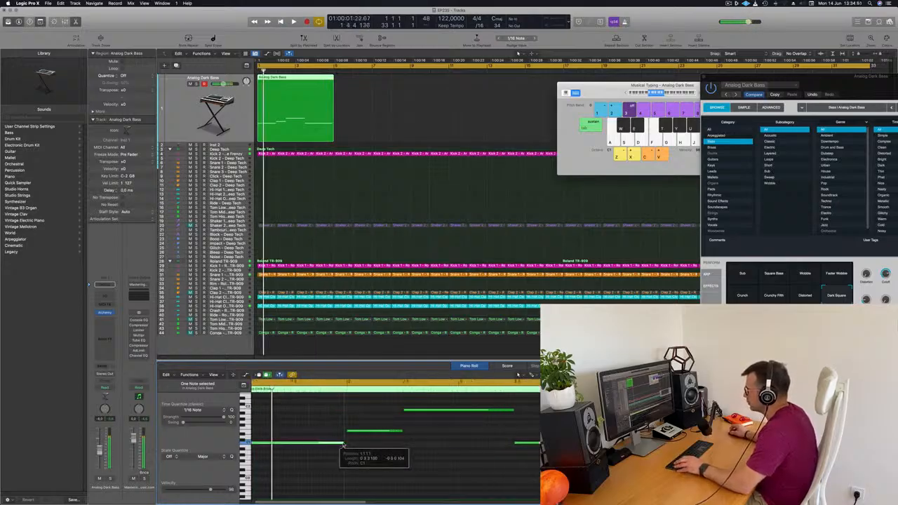
{"action": "key", "text": "space"}
{"action": "key", "text": "super+Left"}
{"action": "key", "text": "super+Left"}
{"action": "key", "text": "space"}
{"action": "key", "text": "space"}
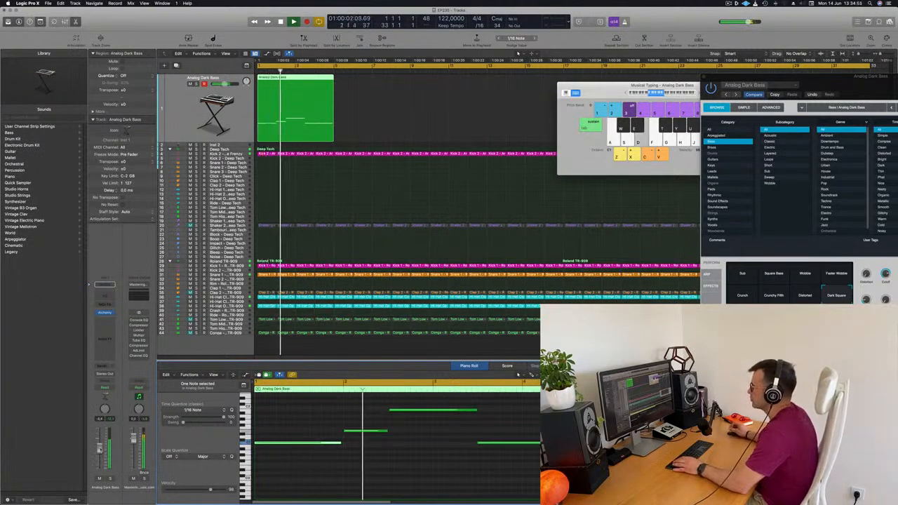
Trim the ends of the third and second notes slightly, and lengthen all four selected notes together by a small amount.
{"action": "scroll", "coordinate": [333, 479], "scroll_direction": "left", "scroll_amount": 1}
{"action": "scroll", "coordinate": [365, 481], "scroll_direction": "right", "scroll_amount": 1}
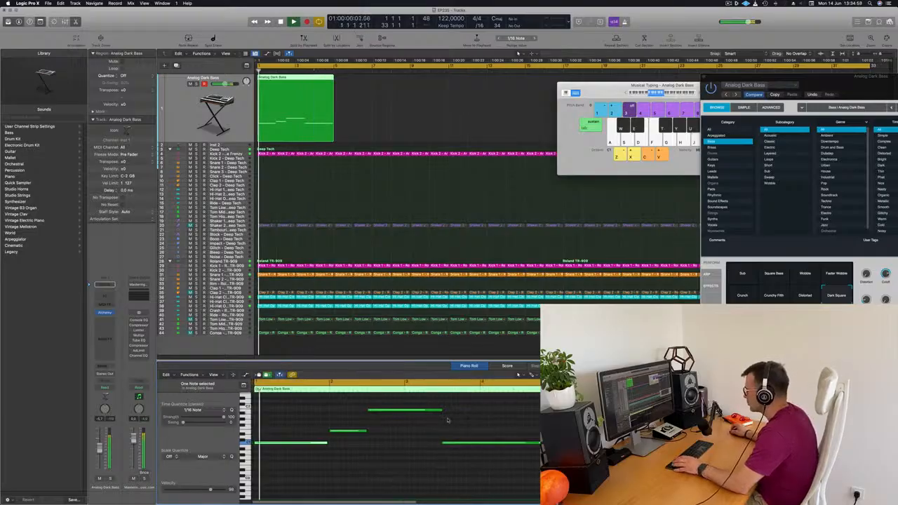
{"action": "left_click_drag", "start_coordinate": [442, 410], "coordinate": [439, 411]}
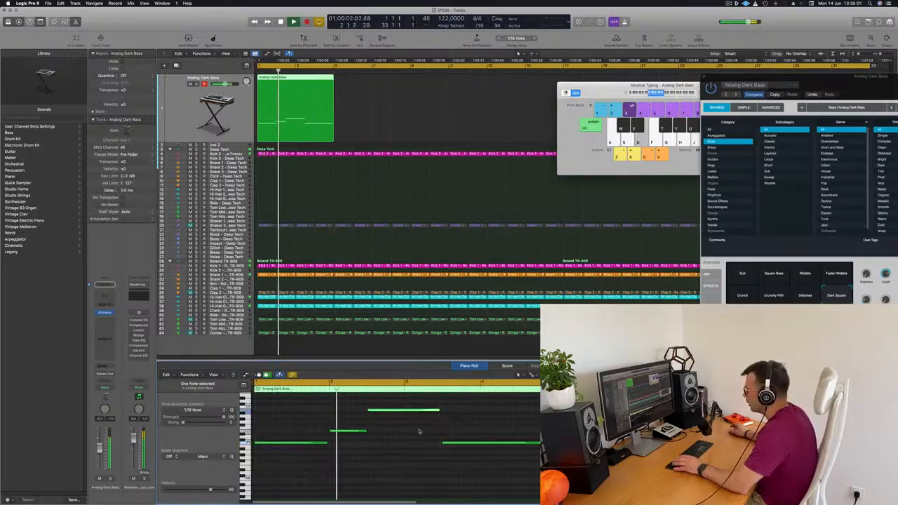
{"action": "left_click_drag", "start_coordinate": [365, 431], "coordinate": [363, 433]}
{"action": "key", "text": "super+Right"}
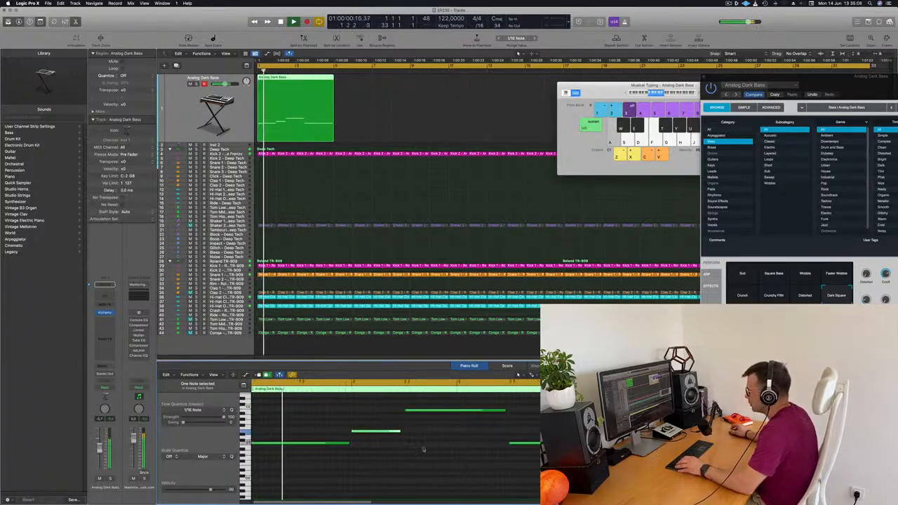
{"action": "key", "text": "super+a"}
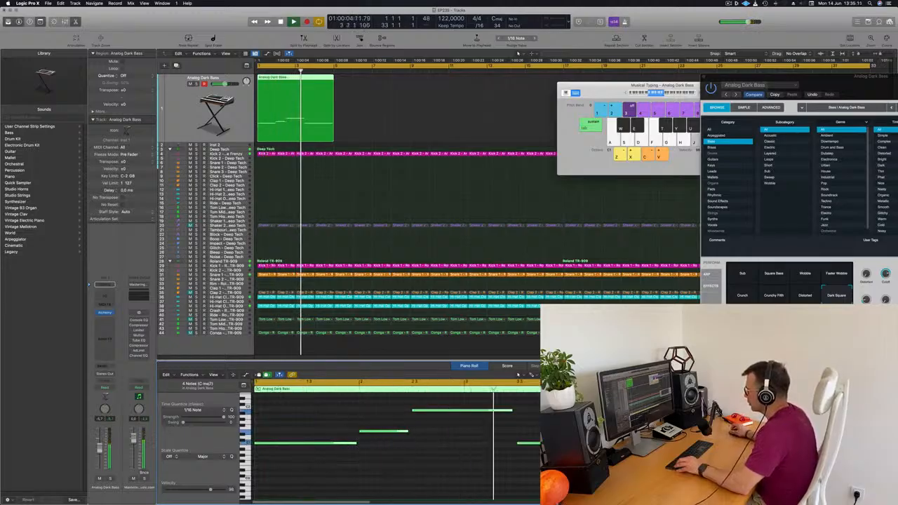
{"action": "left_click_drag", "start_coordinate": [512, 411], "coordinate": [514, 411]}
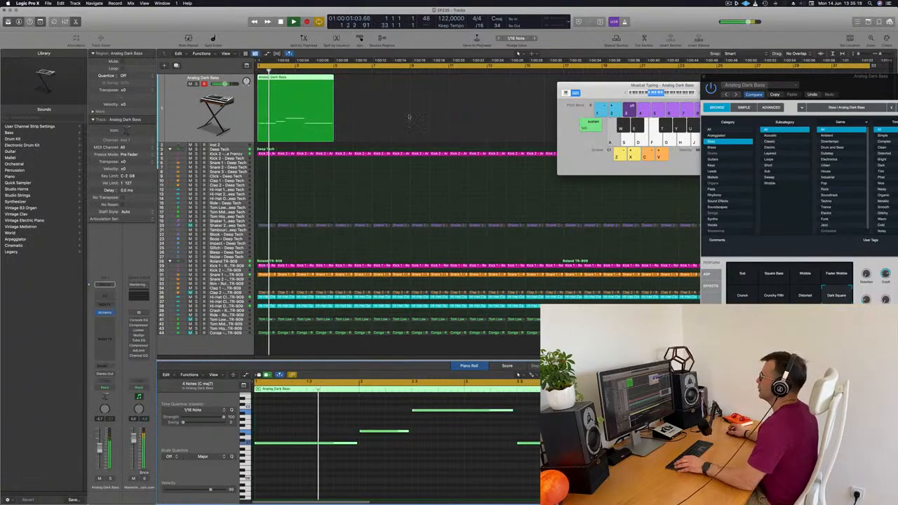
Copy the bass region to bar 5, set the cycle range to bars 1 to 9 around both regions, and restart playback.
{"action": "left_click_drag", "start_coordinate": [317, 83], "coordinate": [372, 84]}
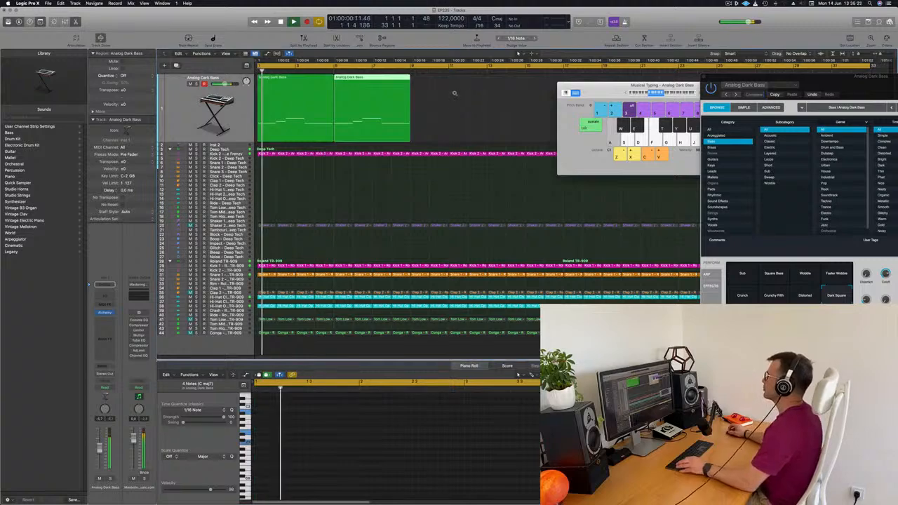
{"action": "mouse_move", "coordinate": [435, 92]}
{"action": "left_mouse_down"}
{"action": "mouse_move", "coordinate": [267, 97]}
{"action": "mouse_move", "coordinate": [281, 67]}
{"action": "mouse_move", "coordinate": [409, 67]}
{"action": "left_mouse_up"}
{"action": "left_click", "coordinate": [259, 67]}
{"action": "key", "text": "space"}
{"action": "key", "text": "space"}
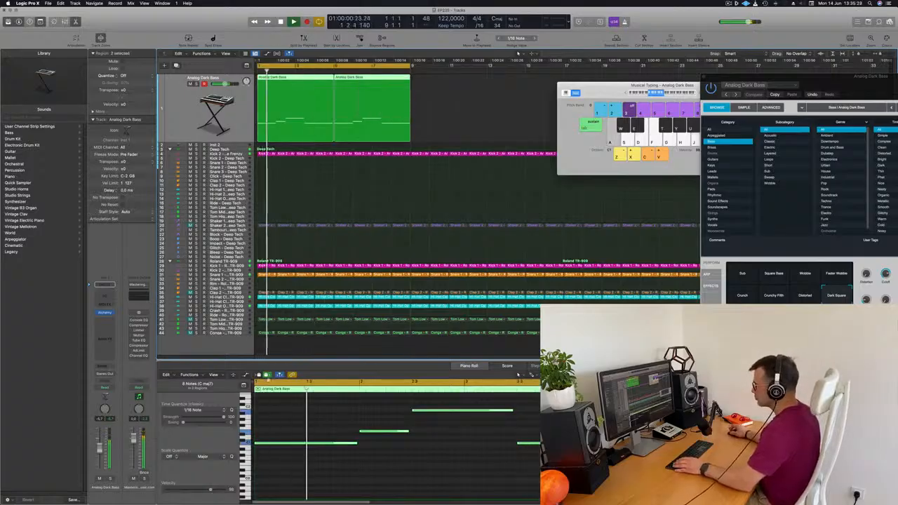
Play both bass regions from bar 1 and follow the notes in the piano roll.
{"action": "scroll", "coordinate": [284, 412], "scroll_direction": "down", "scroll_amount": 3}
{"action": "scroll", "coordinate": [286, 412], "scroll_direction": "up", "scroll_amount": 2}
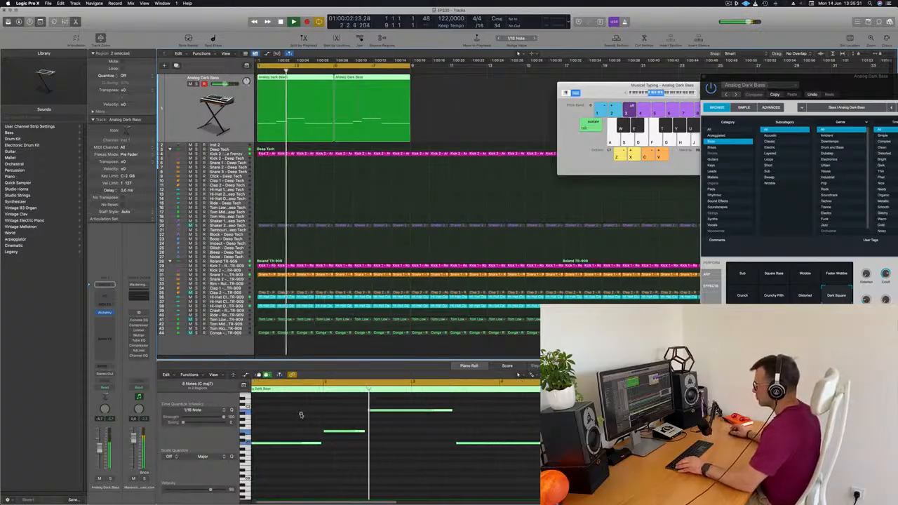
{"action": "scroll", "coordinate": [301, 414], "scroll_direction": "down", "scroll_amount": 2}
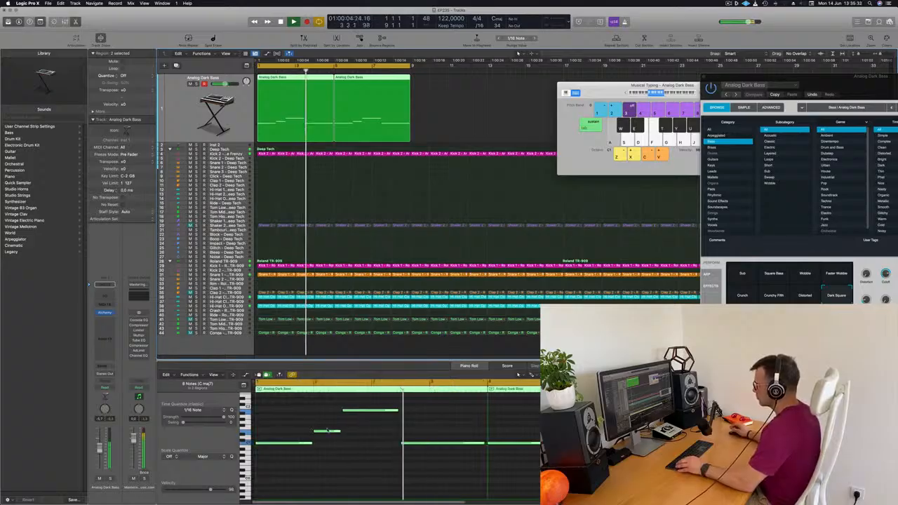
{"action": "key", "text": "space"}
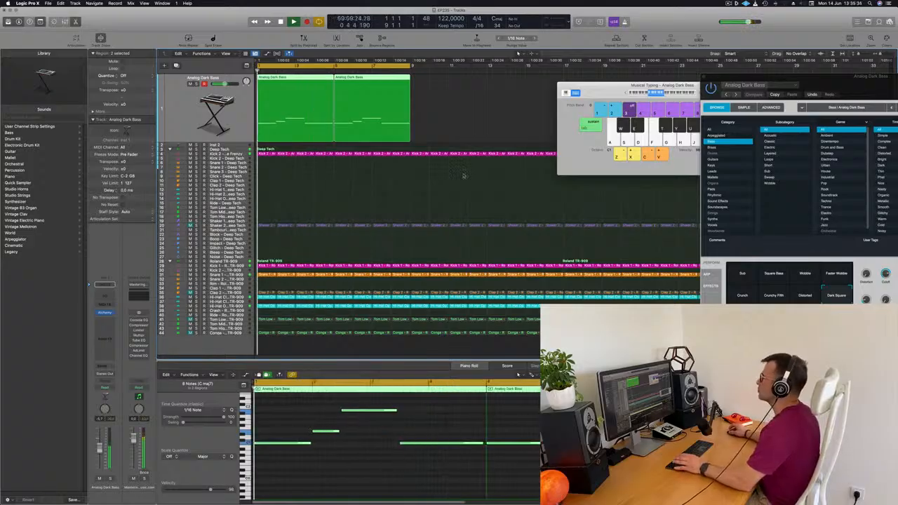
{"action": "key", "text": "space"}
Replay the loop from bar 1, select the Dark Square performance variation in Alchemy, and close its window.
{"action": "left_click_drag", "start_coordinate": [858, 96], "coordinate": [582, 131]}
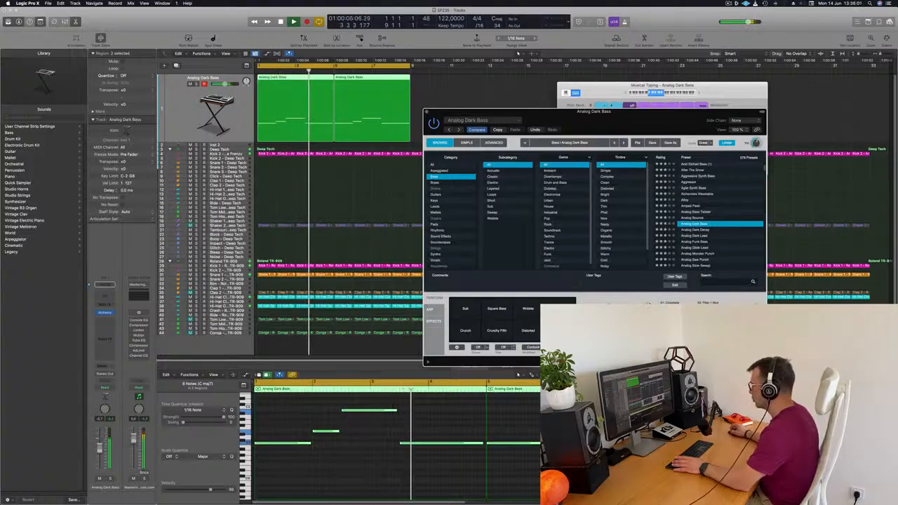
{"action": "key", "text": "Return"}
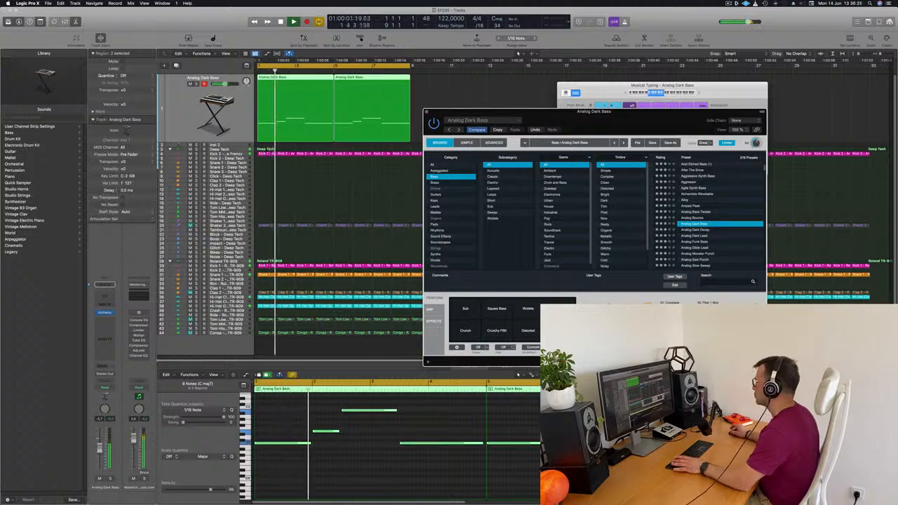
{"action": "left_click_drag", "start_coordinate": [660, 113], "coordinate": [702, 81]}
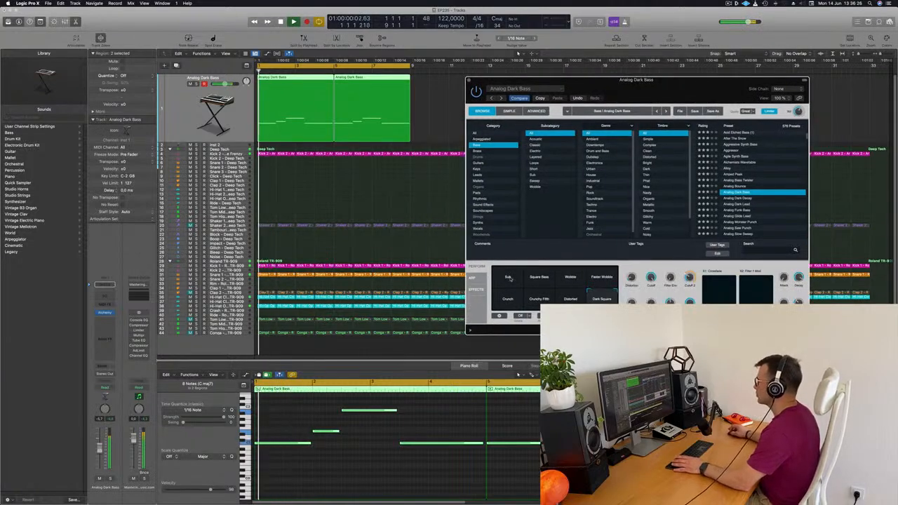
{"action": "left_click", "coordinate": [602, 299]}
{"action": "left_click_drag", "start_coordinate": [680, 88], "coordinate": [459, 77]}
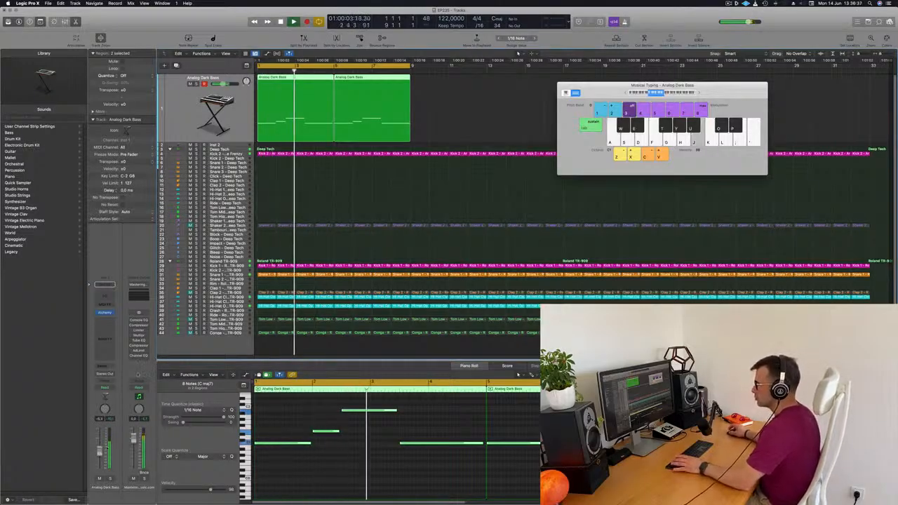
Send the bass track to Bus 8 and insert SilverVerb on the aux channel that receives it.
{"action": "left_click", "coordinate": [104, 367]}
{"action": "mouse_move", "coordinate": [115, 375]}
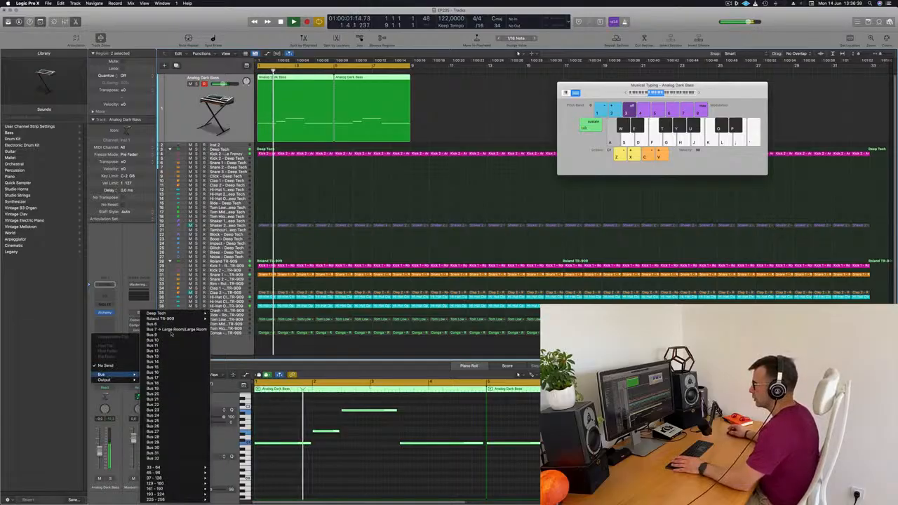
{"action": "left_click", "coordinate": [174, 330]}
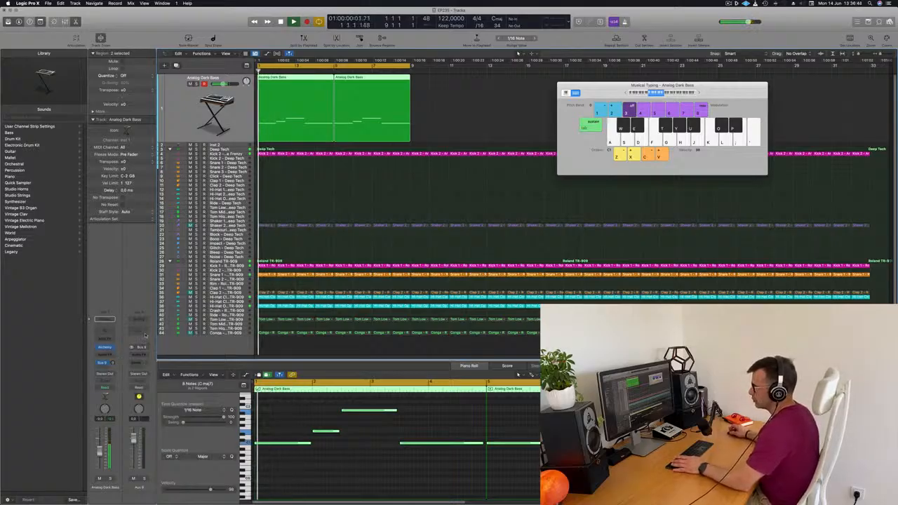
{"action": "left_click", "coordinate": [140, 354]}
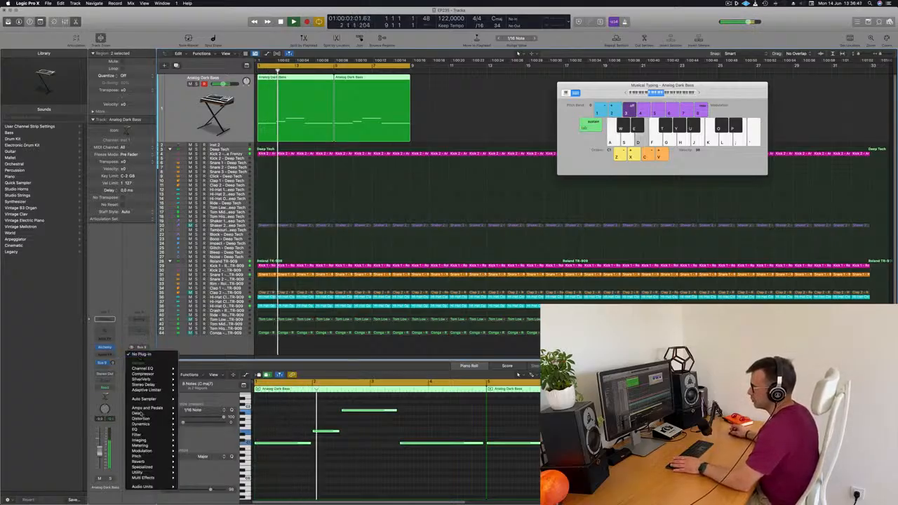
{"action": "left_click", "coordinate": [191, 379]}
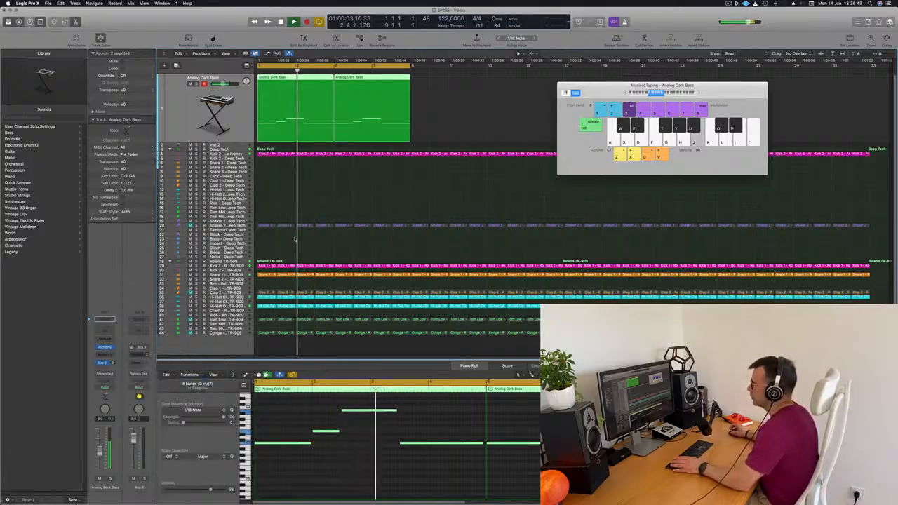
Load the grandiose setting in SilverVerb and set Wet to 100% and Size to 68.
{"action": "left_click", "coordinate": [319, 92]}
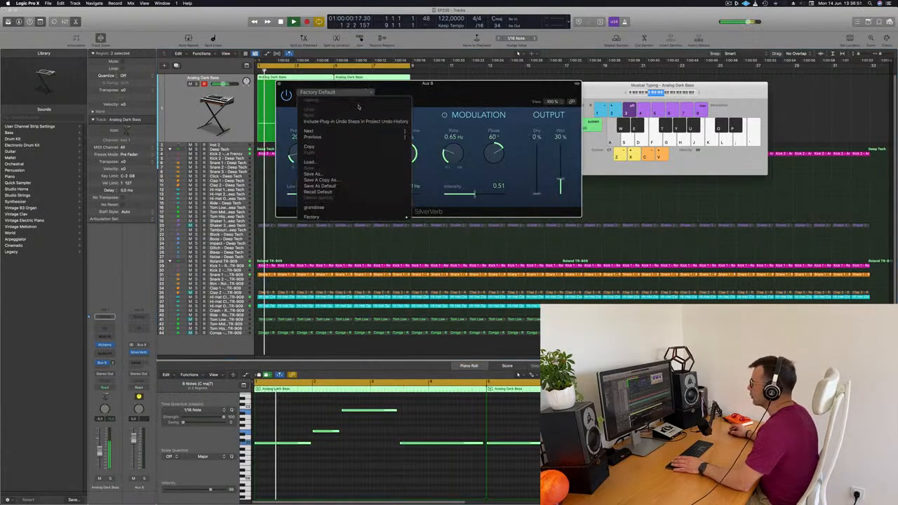
{"action": "left_click", "coordinate": [347, 208]}
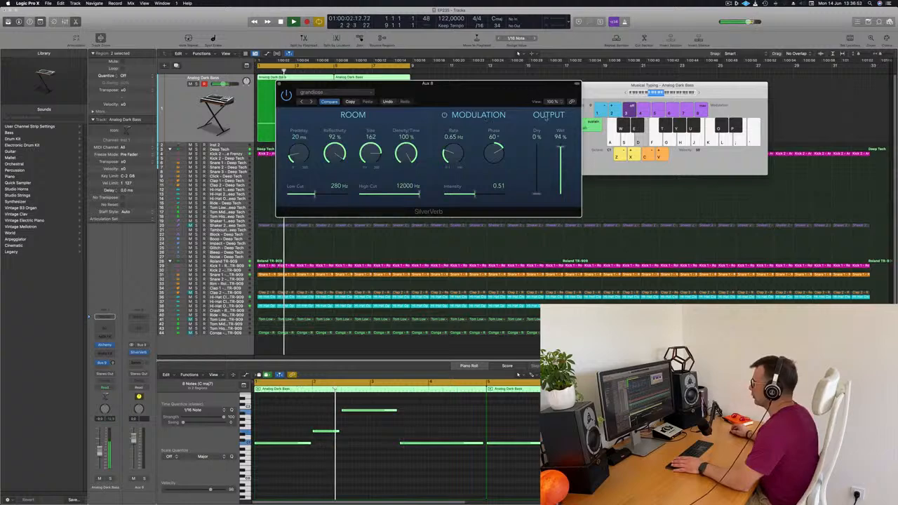
{"action": "key", "text": "space"}
{"action": "key", "text": "space"}
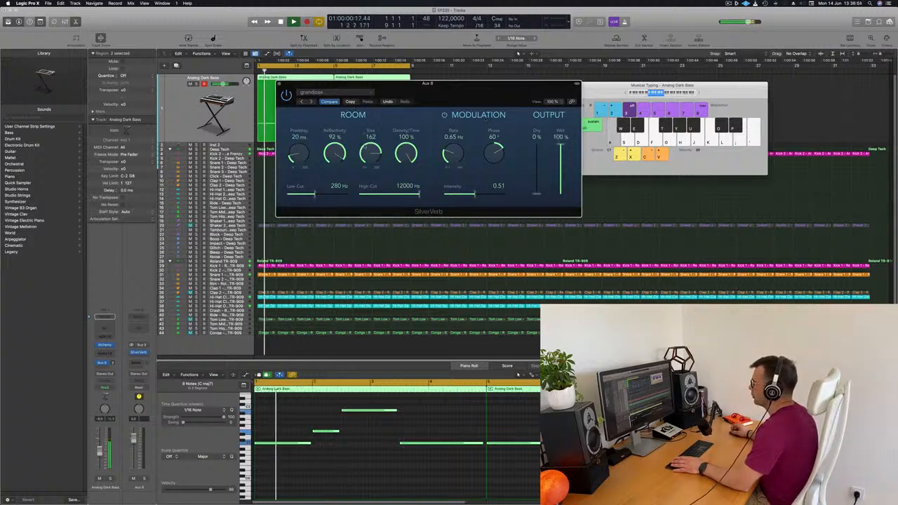
{"action": "left_click_drag", "start_coordinate": [370, 153], "coordinate": [367, 203]}
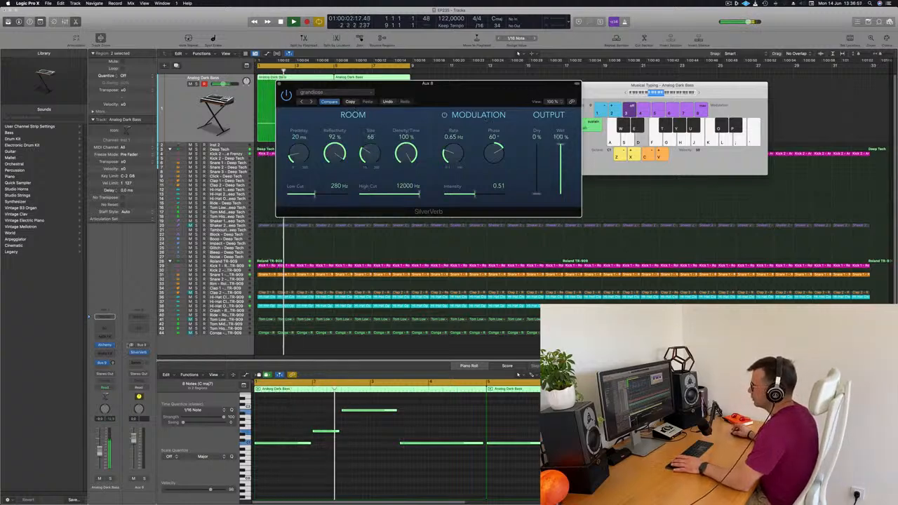
Restart playback, turn up the bass track's send level to Bus 8, and close the reverb window.
{"action": "key", "text": "space"}
{"action": "key", "text": "space"}
{"action": "left_click_drag", "start_coordinate": [113, 364], "coordinate": [114, 355]}
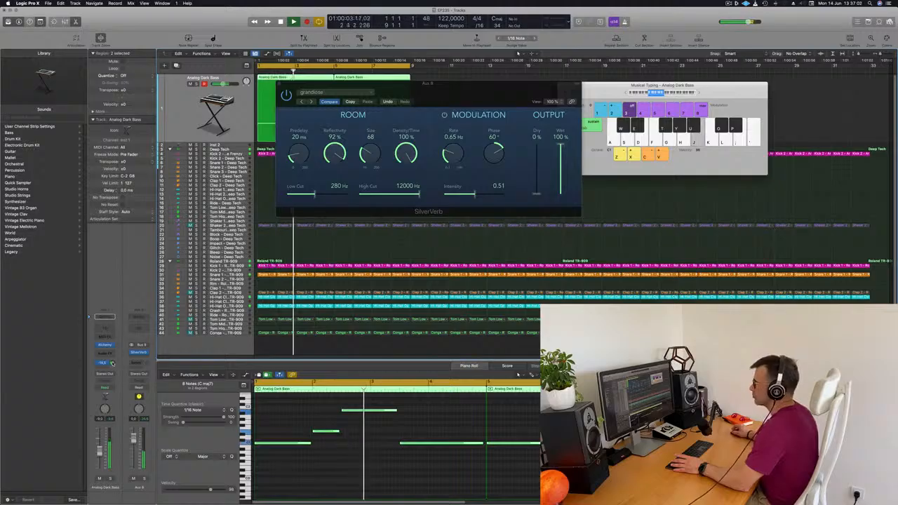
{"action": "left_click", "coordinate": [280, 84]}
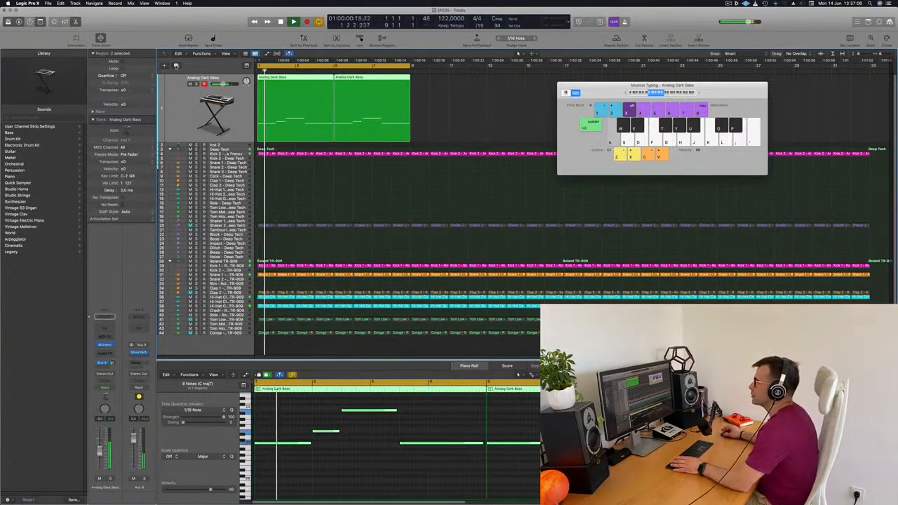
Add a new software instrument track below the bass and load the Sylenth1 synth on it.
{"action": "key", "text": "alt+super+s"}
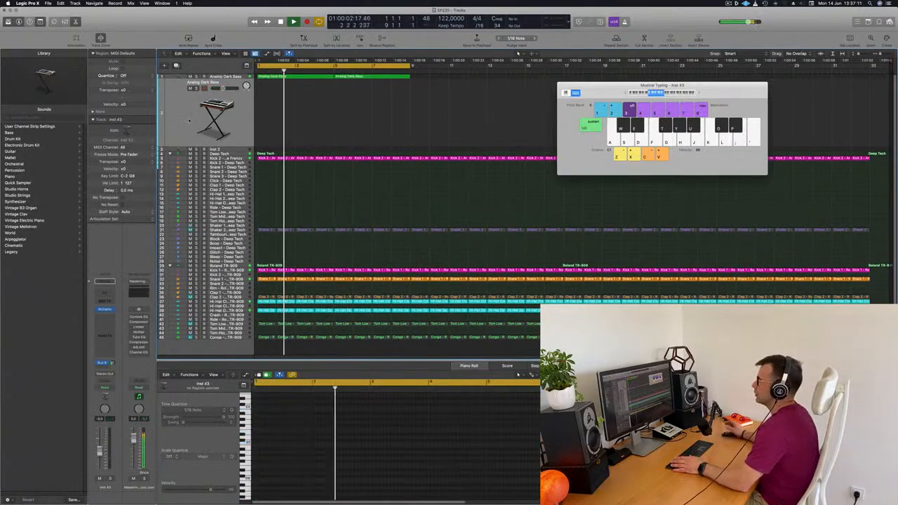
{"action": "key", "text": "Return"}
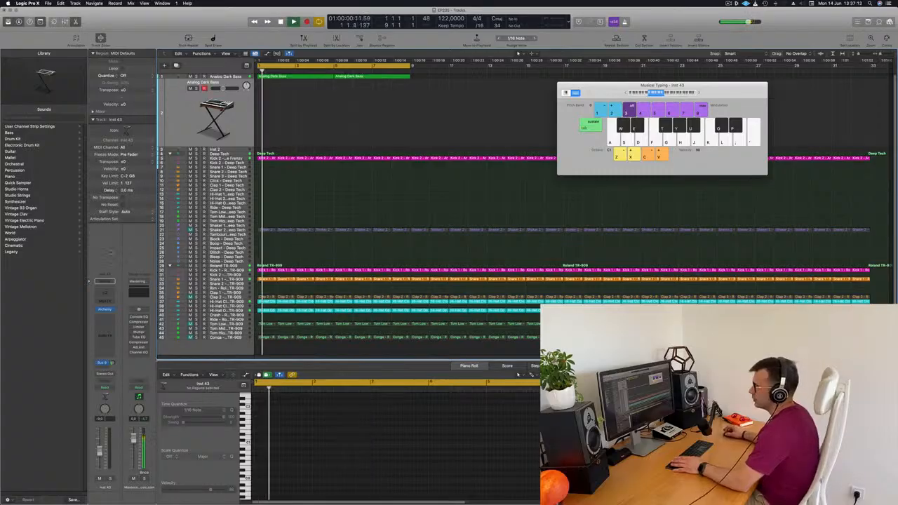
{"action": "left_click", "coordinate": [110, 310]}
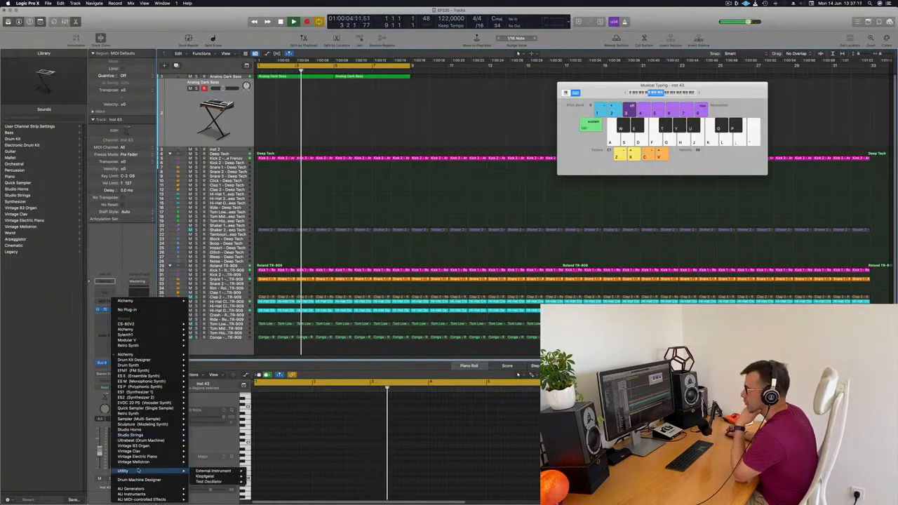
{"action": "mouse_move", "coordinate": [138, 495]}
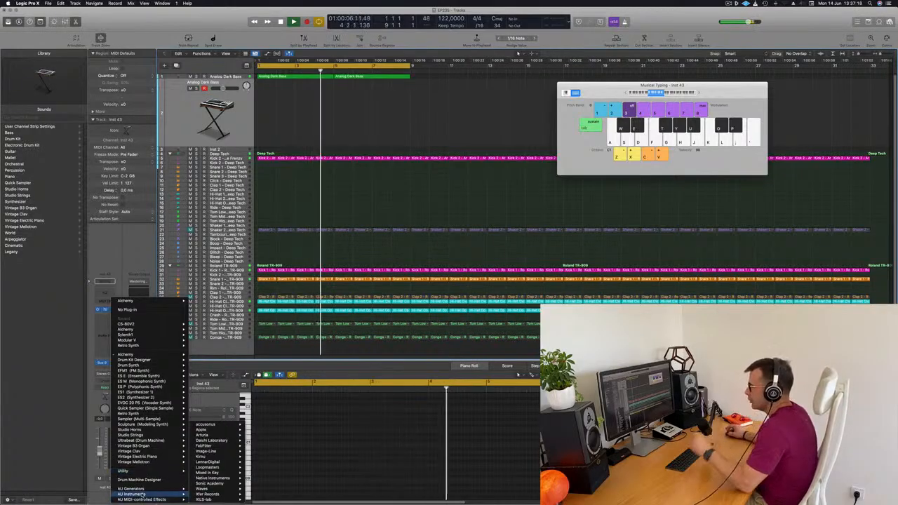
{"action": "mouse_move", "coordinate": [204, 457]}
{"action": "mouse_move", "coordinate": [259, 462]}
{"action": "left_click", "coordinate": [296, 461]}
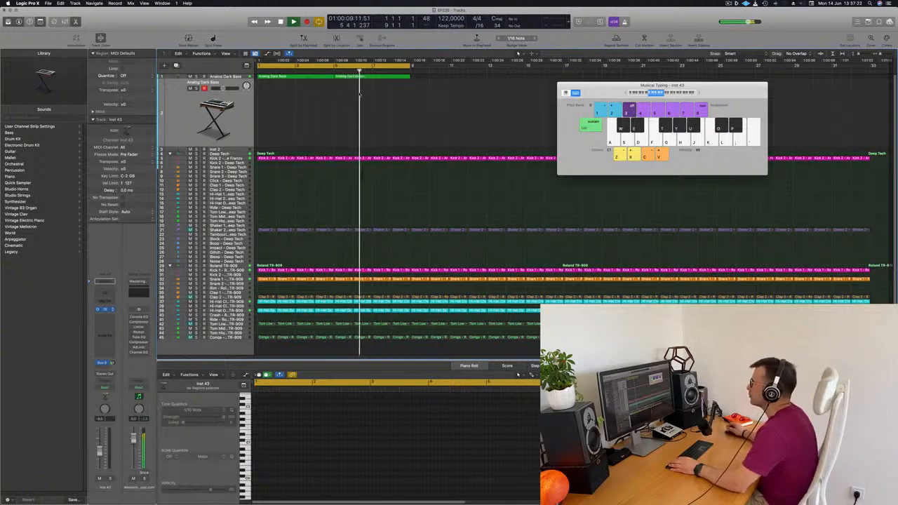
{"action": "left_click_drag", "start_coordinate": [449, 91], "coordinate": [513, 91]}
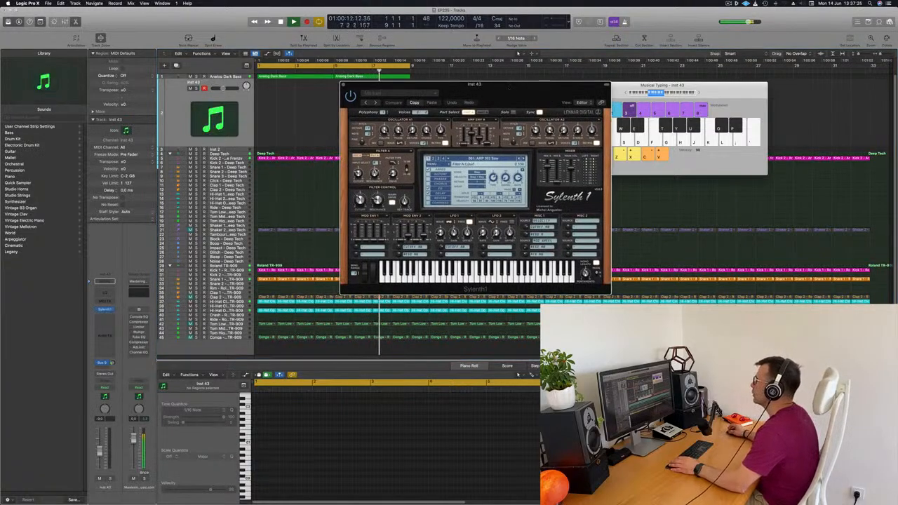
Load the Sylenth1 factory bank that begins with ARP - Acid Thing 1 and move the synth window clear of the regions.
{"action": "left_click", "coordinate": [433, 165]}
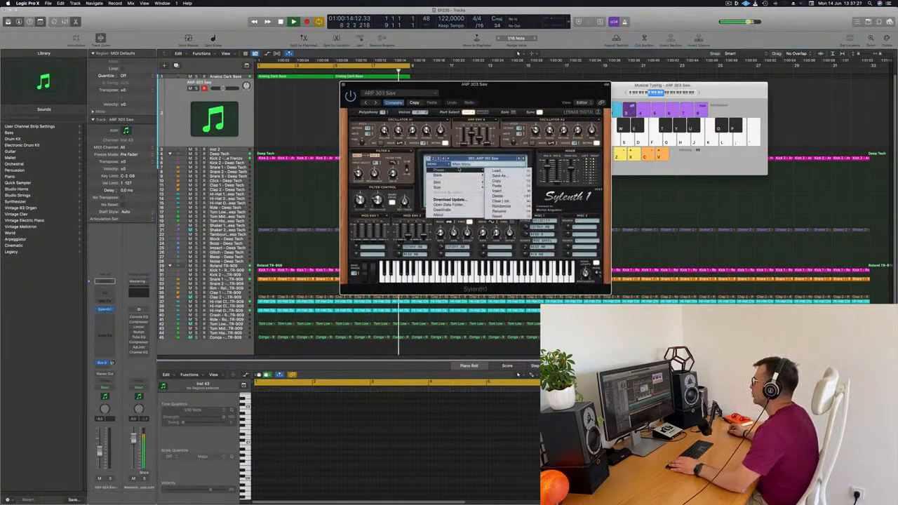
{"action": "mouse_move", "coordinate": [459, 176]}
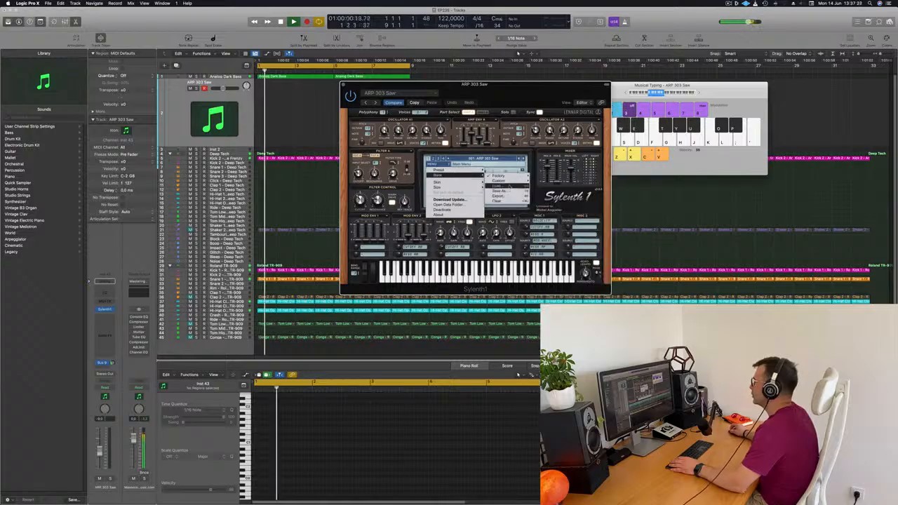
{"action": "mouse_move", "coordinate": [500, 176]}
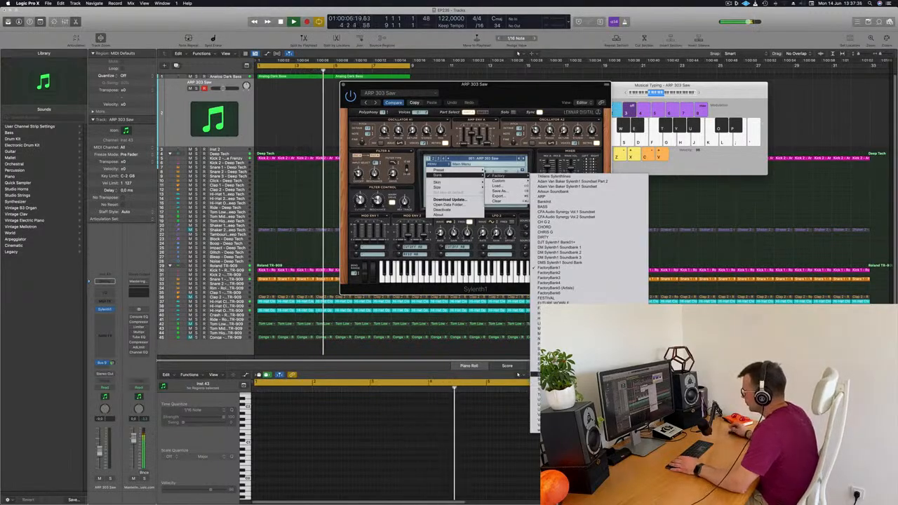
{"action": "left_click", "coordinate": [559, 374]}
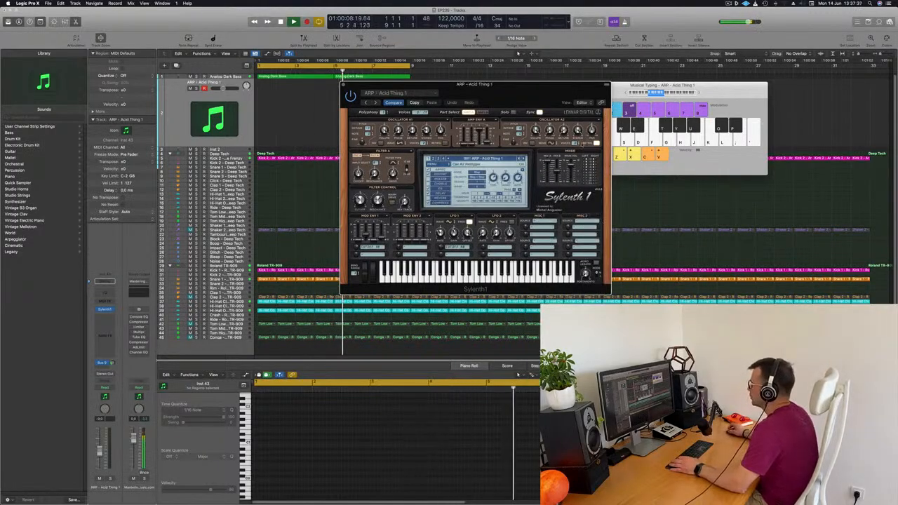
{"action": "left_click_drag", "start_coordinate": [532, 78], "coordinate": [670, 93]}
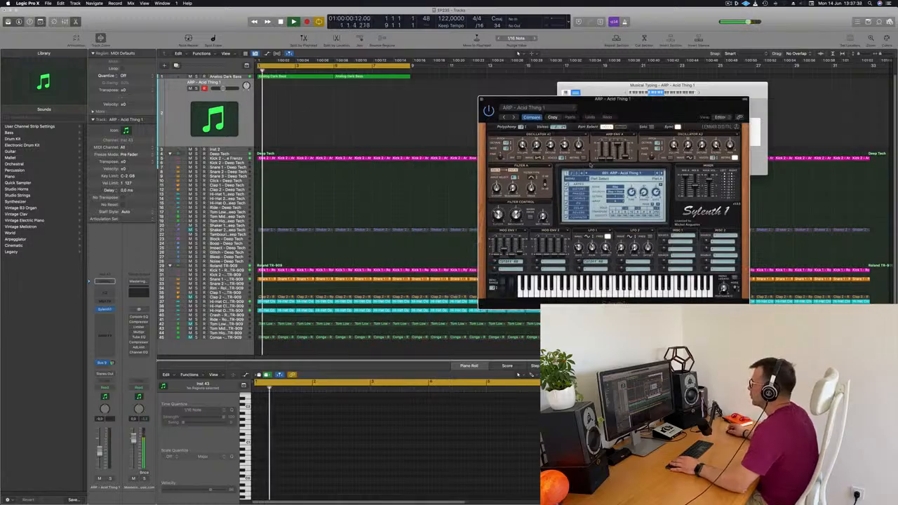
Browse the bank's ARP, LEAD and PAD presets and select the PLUCK - 4AM preset.
{"action": "left_click", "coordinate": [614, 174]}
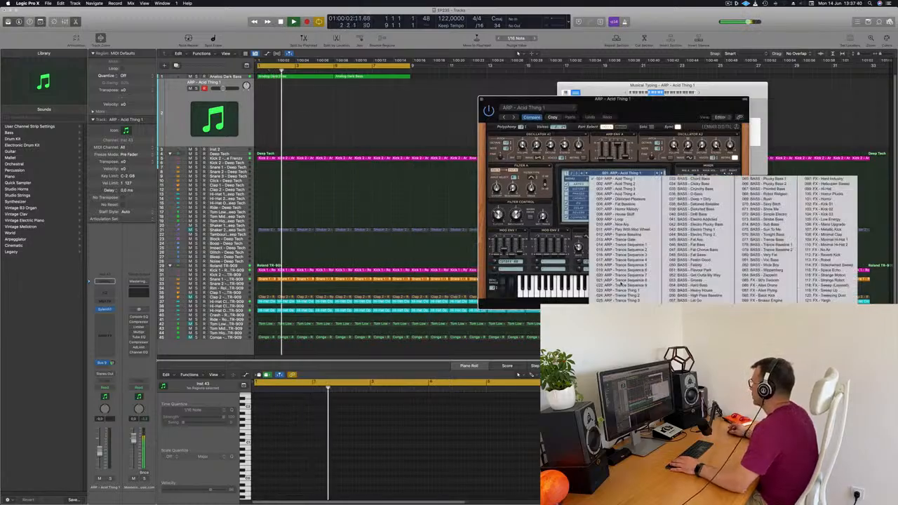
{"action": "left_click", "coordinate": [572, 174]}
{"action": "left_click", "coordinate": [572, 173]}
{"action": "left_click", "coordinate": [616, 173]}
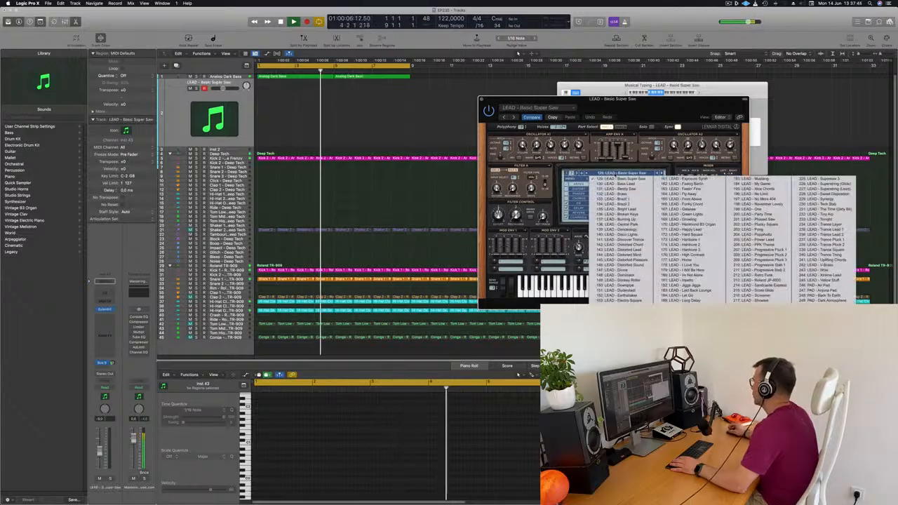
{"action": "left_click", "coordinate": [572, 173]}
{"action": "left_click", "coordinate": [572, 174]}
{"action": "left_click", "coordinate": [616, 173]}
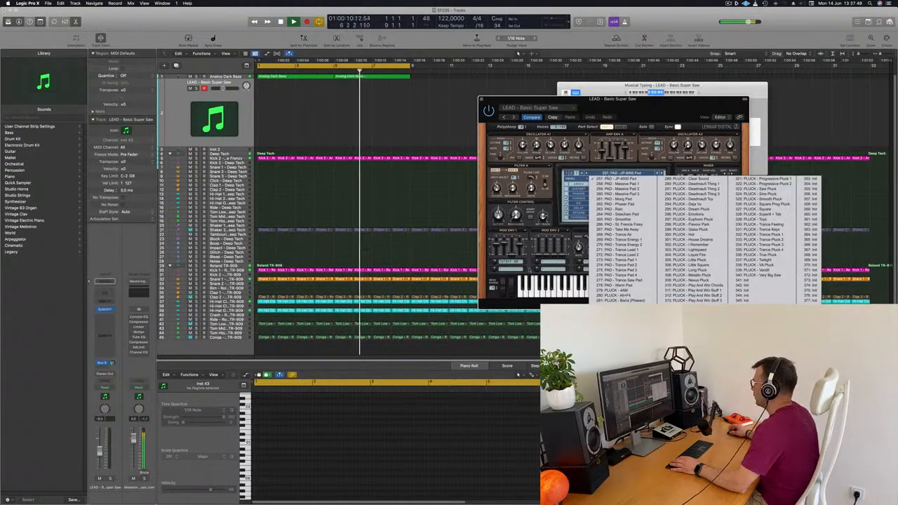
{"action": "left_click", "coordinate": [611, 290]}
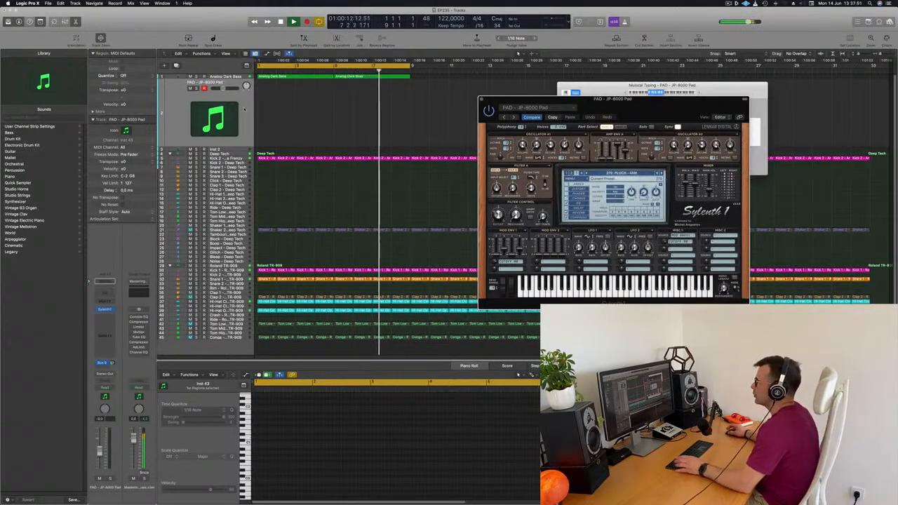
Copy the first bass region to bar 1 of the Sylenth1 track and stop playback.
{"action": "left_click", "coordinate": [244, 109]}
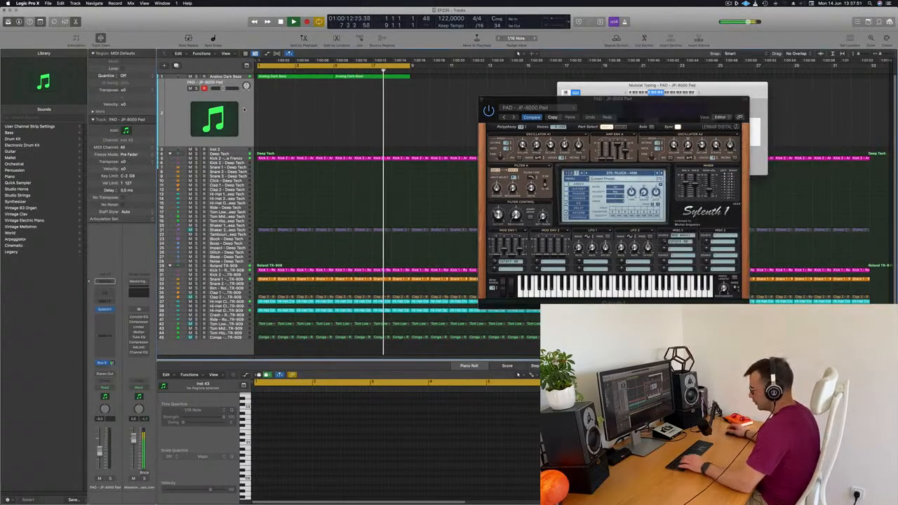
{"action": "left_click", "coordinate": [271, 79]}
{"action": "key", "text": "space"}
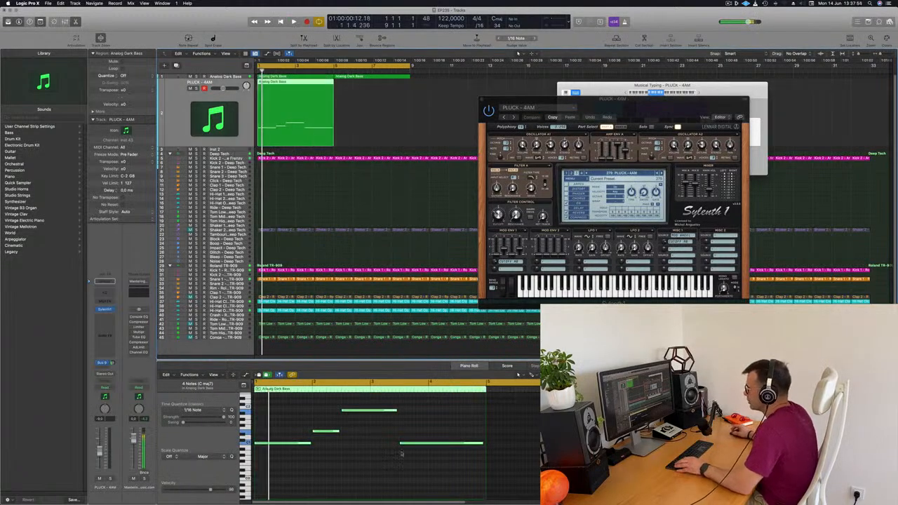
Stack the second and third notes over the first at bar 1 as a one-bar, three-note chord and remove the last note.
{"action": "left_click", "coordinate": [327, 431]}
{"action": "left_click_drag", "start_coordinate": [326, 433], "coordinate": [268, 434]}
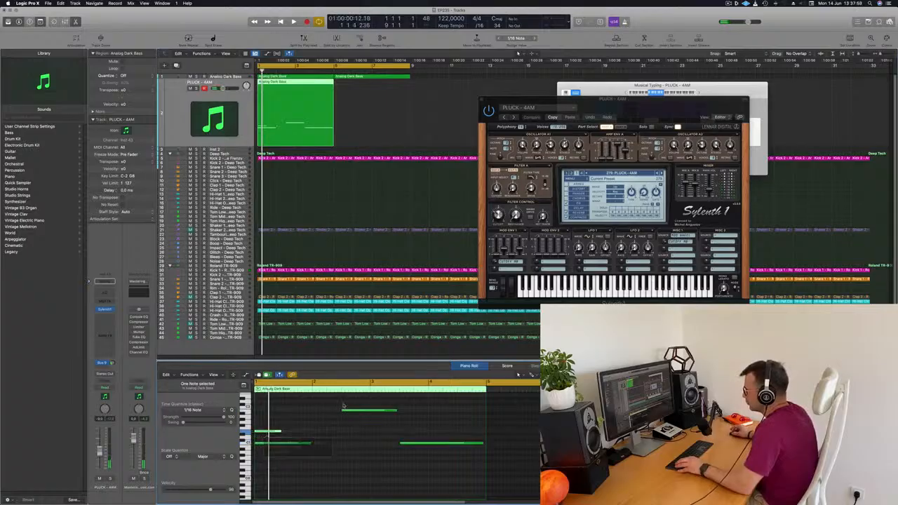
{"action": "left_click_drag", "start_coordinate": [373, 411], "coordinate": [310, 443]}
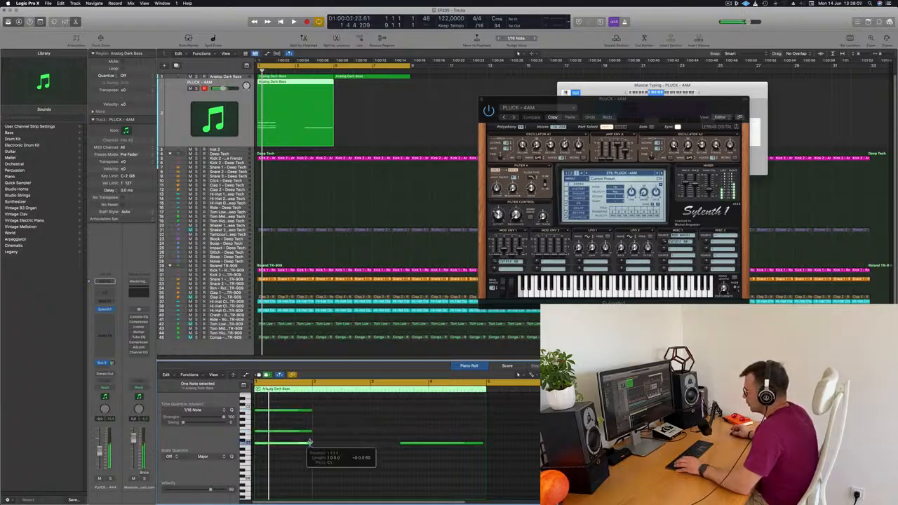
{"action": "key", "text": "space"}
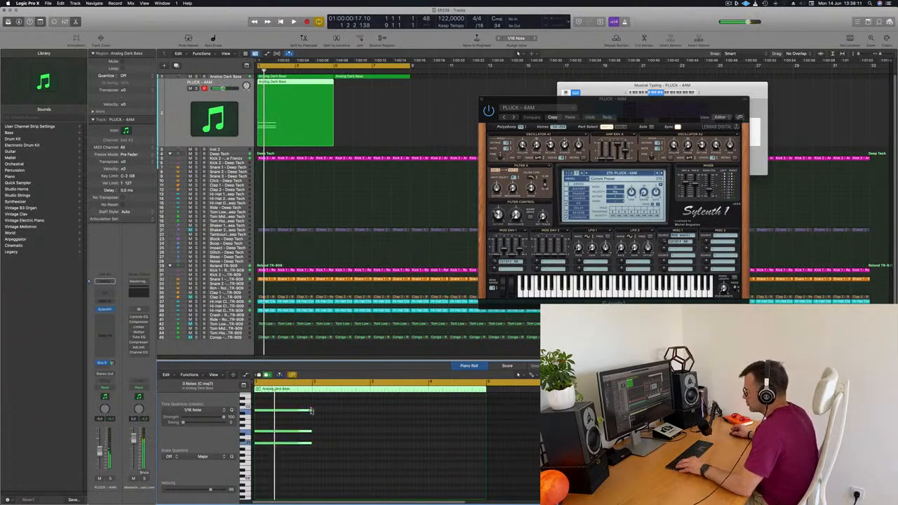
Shorten the three-note chord to one beat and repeat it on all four beats of bar 1.
{"action": "key", "text": "space"}
{"action": "key", "text": "space"}
{"action": "key", "text": "space"}
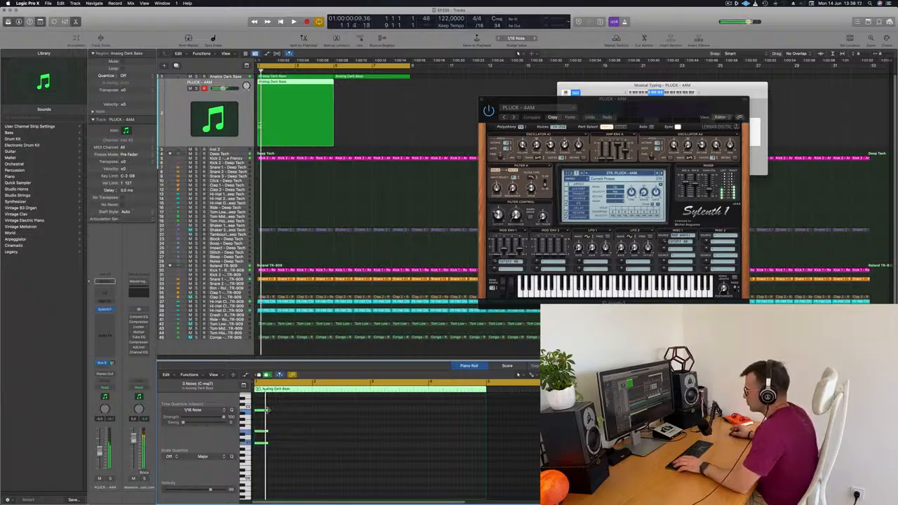
{"action": "mouse_move", "coordinate": [265, 411]}
{"action": "left_mouse_down"}
{"action": "mouse_move", "coordinate": [279, 414]}
{"action": "mouse_move", "coordinate": [263, 445]}
{"action": "left_mouse_up"}
{"action": "left_click_drag", "start_coordinate": [266, 412], "coordinate": [296, 415]}
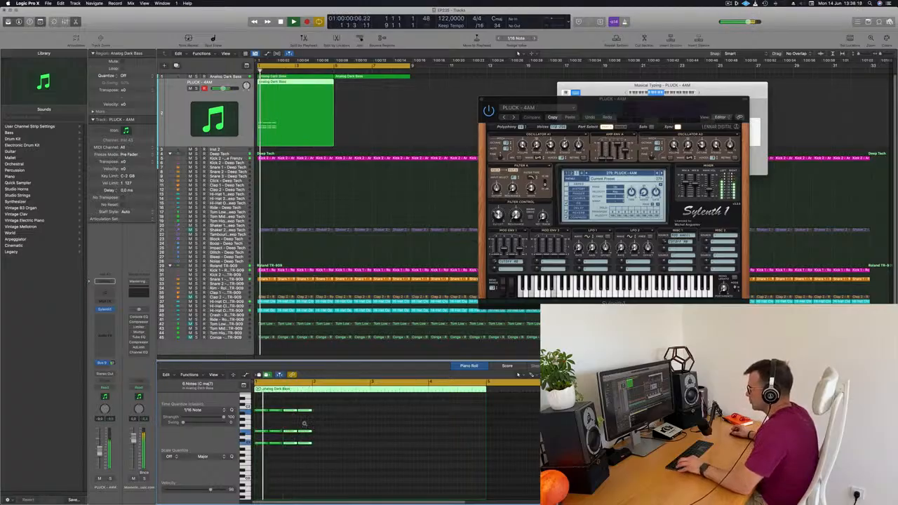
{"action": "scroll", "coordinate": [321, 424], "scroll_direction": "up", "scroll_amount": 3}
{"action": "key", "text": "space"}
{"action": "key", "text": "space"}
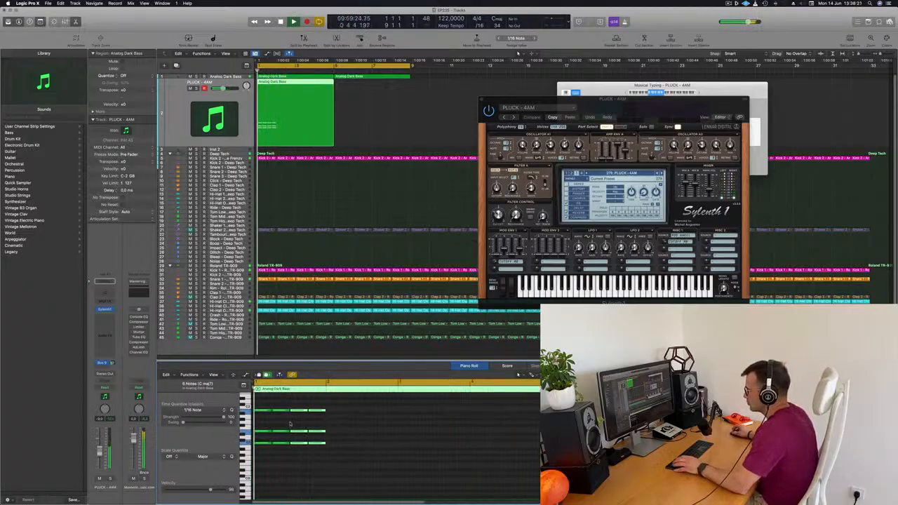
Shorten the four chords to eighth notes and duplicate them into the gaps, giving eight chords across bar 1.
{"action": "left_click_drag", "start_coordinate": [261, 402], "coordinate": [342, 463]}
{"action": "key", "text": "space"}
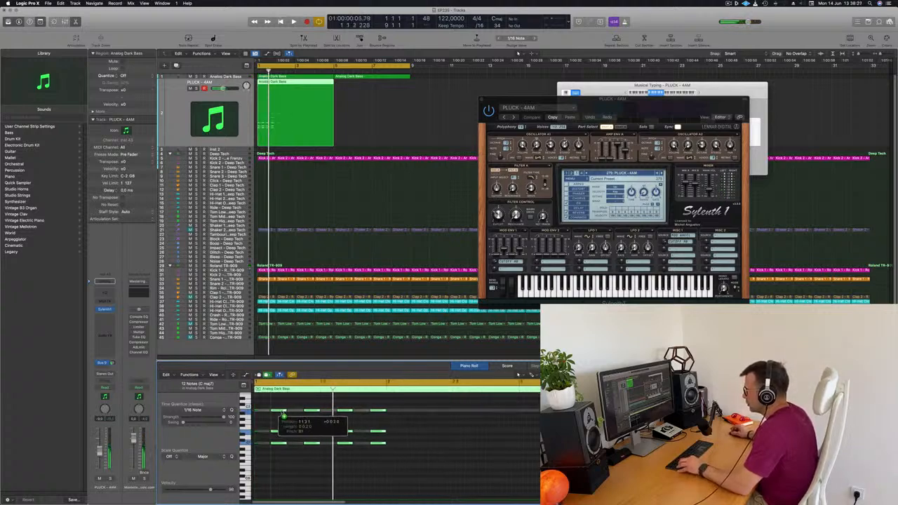
{"action": "key", "text": "space"}
{"action": "scroll", "coordinate": [383, 455], "scroll_direction": "down", "scroll_amount": 3}
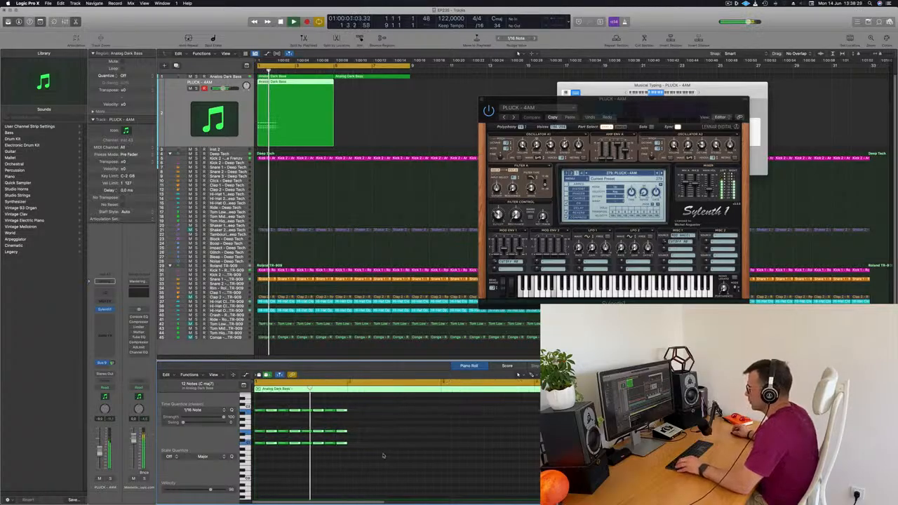
{"action": "scroll", "coordinate": [383, 450], "scroll_direction": "up", "scroll_amount": 1}
{"action": "key", "text": "space"}
{"action": "key", "text": "space"}
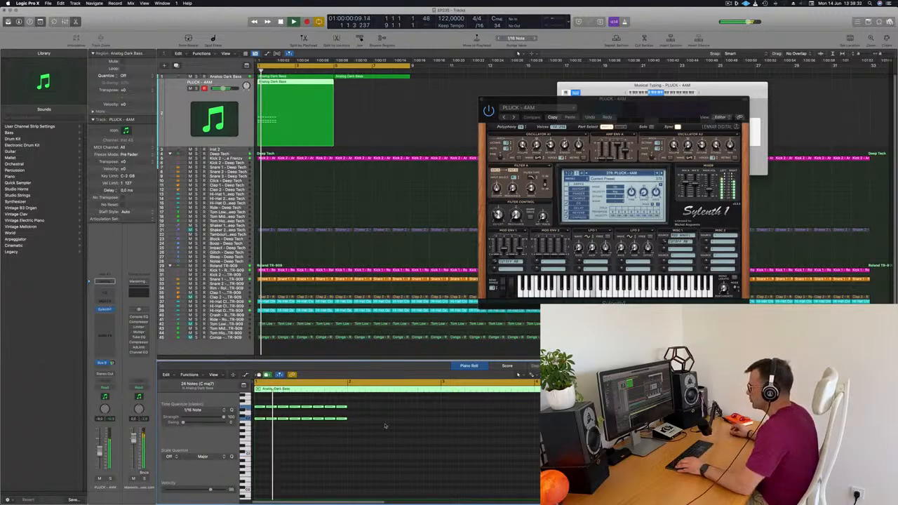
Split the pluck region at bar 2 and delete the empty part after the split.
{"action": "scroll", "coordinate": [385, 435], "scroll_direction": "down", "scroll_amount": 2}
{"action": "scroll", "coordinate": [385, 436], "scroll_direction": "down", "scroll_amount": 2}
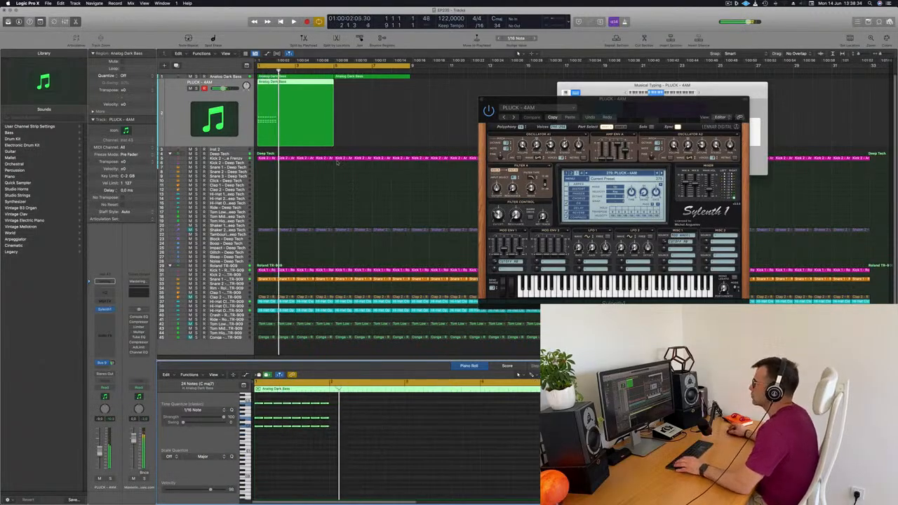
{"action": "double_click", "coordinate": [276, 87]}
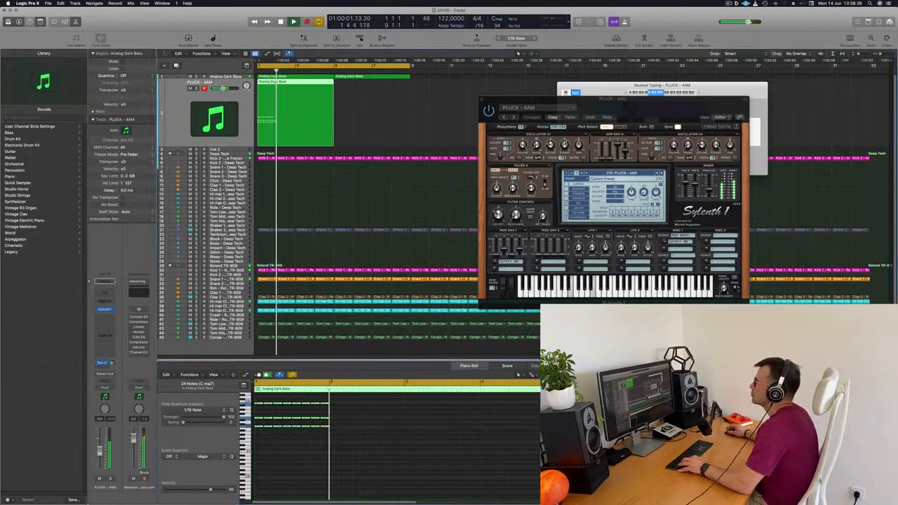
{"action": "left_click", "coordinate": [283, 85]}
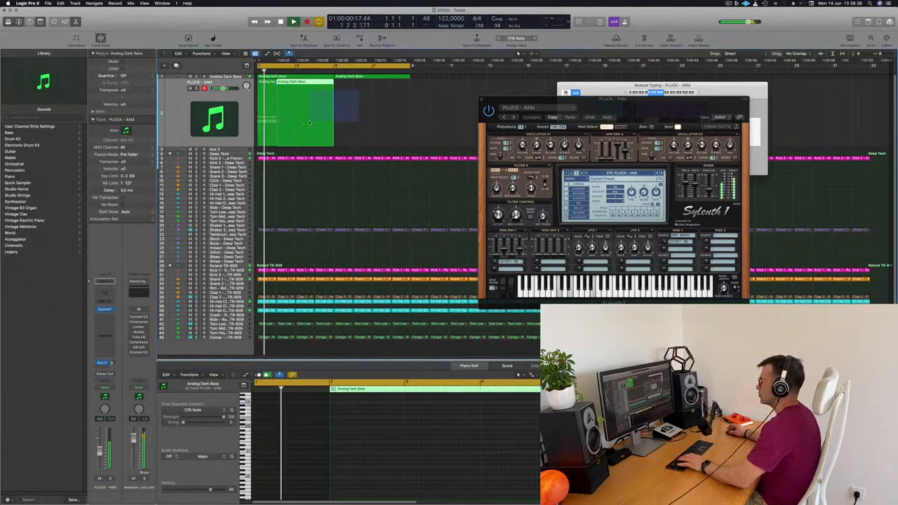
{"action": "key", "text": "Delete"}
Copy the one-bar pluck region to bar 2, and copy both regions to bars 3 and 4.
{"action": "left_click", "coordinate": [264, 110]}
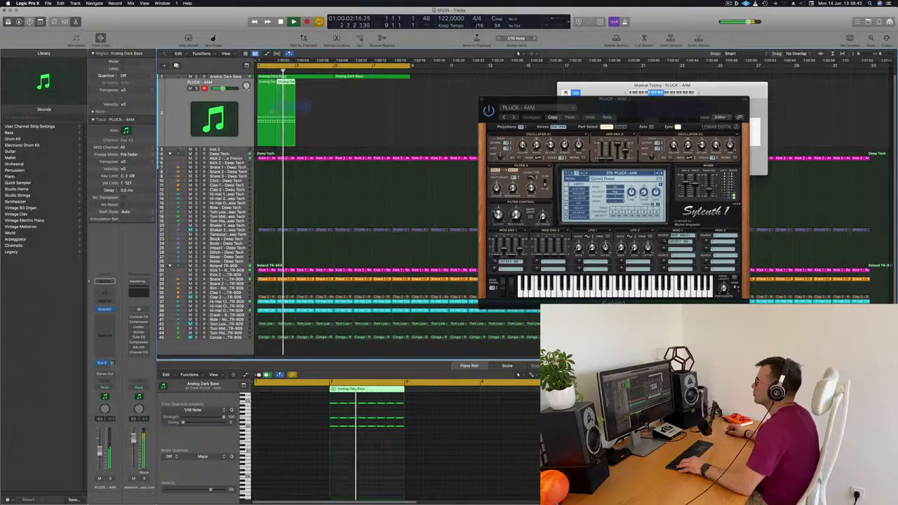
{"action": "key", "text": "z"}
{"action": "key", "text": "z"}
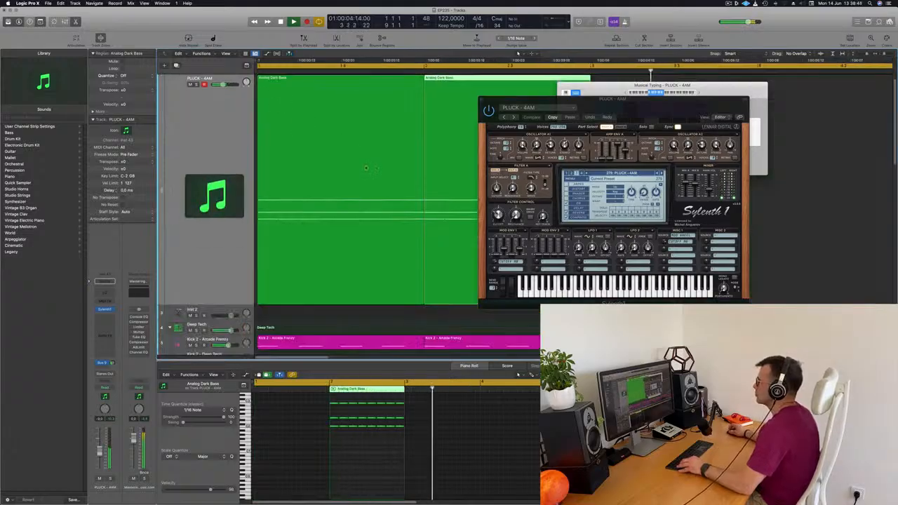
{"action": "scroll", "coordinate": [365, 167], "scroll_direction": "up", "scroll_amount": 1}
{"action": "key", "text": "space"}
{"action": "key", "text": "space"}
{"action": "left_click_drag", "start_coordinate": [347, 136], "coordinate": [324, 99]}
{"action": "key", "text": "space"}
{"action": "key", "text": "space"}
Advance Sylenth1 to the PLUCK - Basic Progressive 1 preset and copy the four pluck regions to bars 5 to 8.
{"action": "left_click_drag", "start_coordinate": [646, 107], "coordinate": [526, 118]}
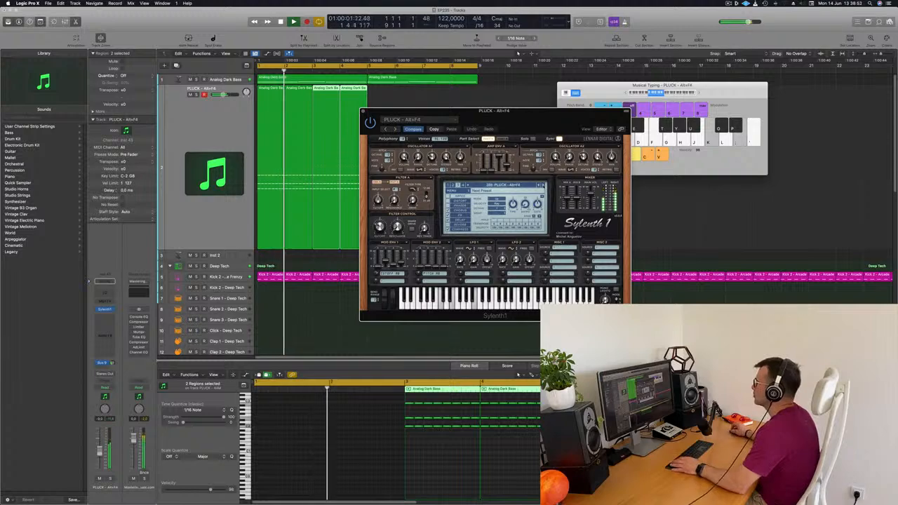
{"action": "left_click", "coordinate": [543, 186]}
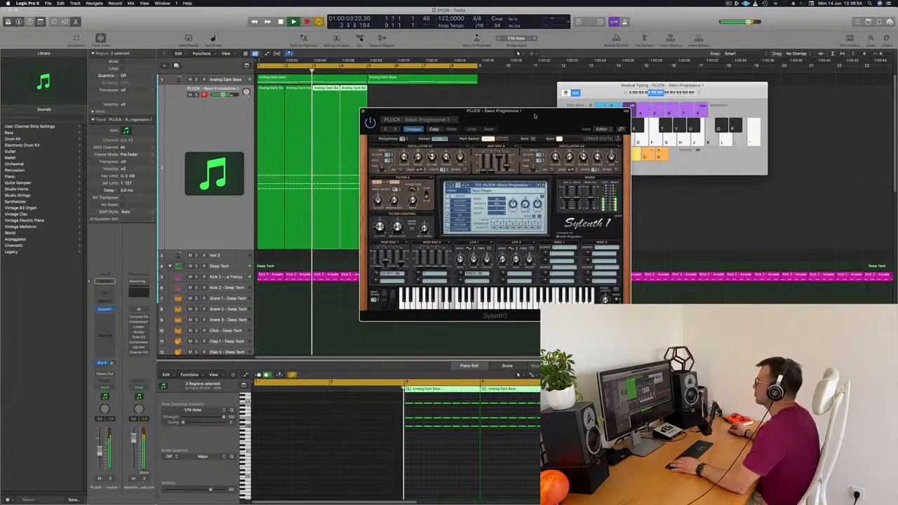
{"action": "left_click_drag", "start_coordinate": [411, 110], "coordinate": [479, 114]}
{"action": "left_click_drag", "start_coordinate": [390, 124], "coordinate": [374, 97]}
{"action": "mouse_move", "coordinate": [572, 126]}
{"action": "left_mouse_down"}
{"action": "mouse_move", "coordinate": [492, 161]}
{"action": "mouse_move", "coordinate": [567, 140]}
{"action": "left_mouse_up"}
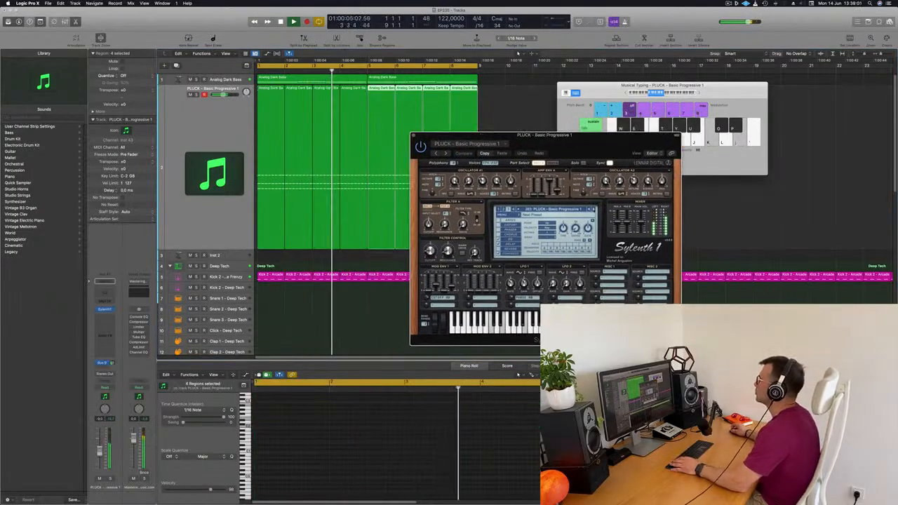
Audition the following PLUCK presets during playback, select PLUCK - Deadmau5 Thing 2, and close the Sylenth1 window.
{"action": "left_click", "coordinate": [594, 209]}
{"action": "key", "text": "space"}
{"action": "key", "text": "space"}
{"action": "left_click", "coordinate": [594, 209]}
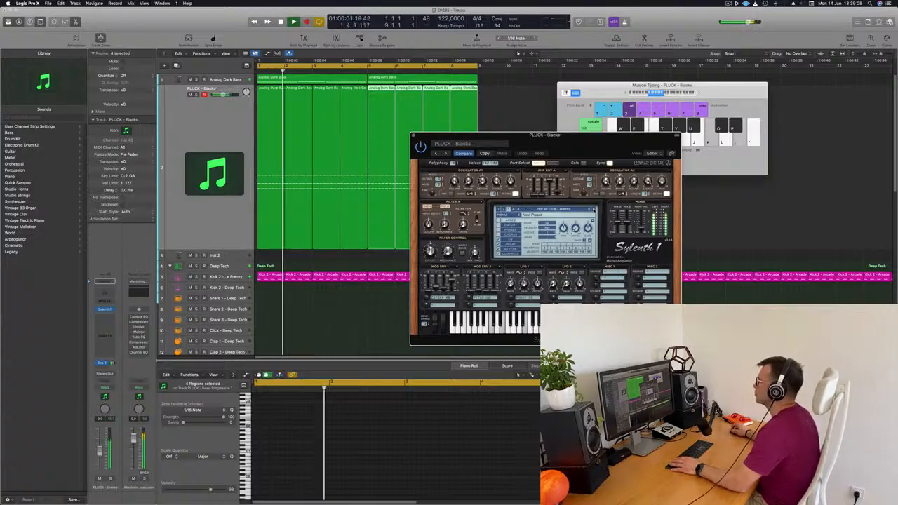
{"action": "left_click", "coordinate": [594, 209]}
{"action": "left_click", "coordinate": [593, 209]}
{"action": "left_click", "coordinate": [593, 209]}
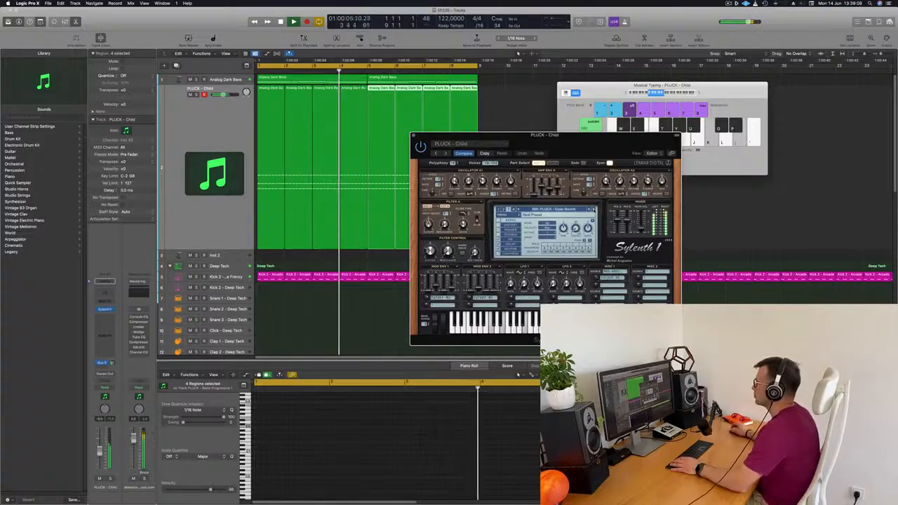
{"action": "left_click", "coordinate": [594, 209]}
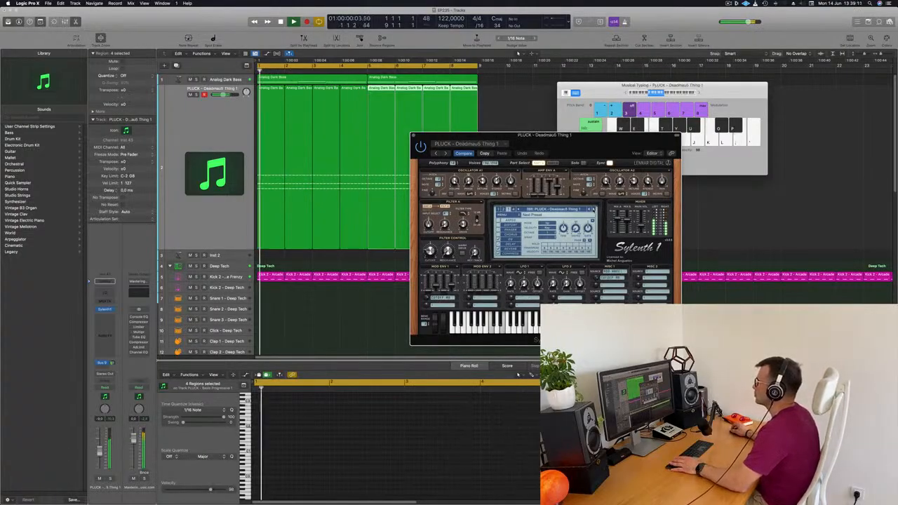
{"action": "left_click_drag", "start_coordinate": [603, 143], "coordinate": [639, 140]}
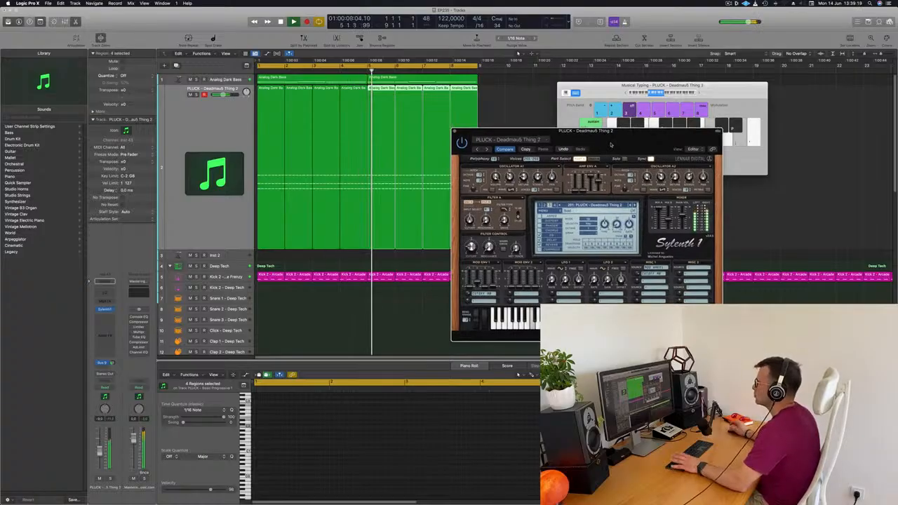
{"action": "left_click_drag", "start_coordinate": [605, 147], "coordinate": [583, 177]}
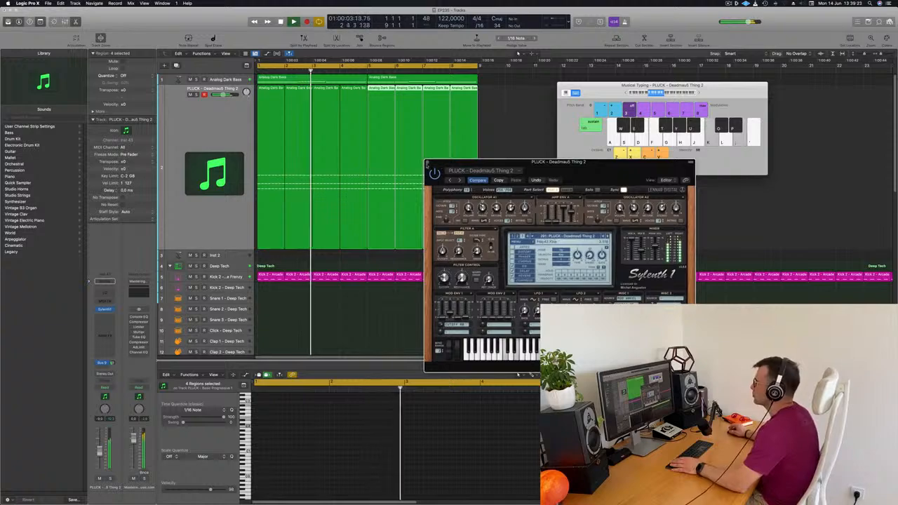
{"action": "left_click", "coordinate": [428, 162]}
Select the Analog Dark Bass track and open its Alchemy synth window.
{"action": "key", "text": "space"}
{"action": "key", "text": "space"}
{"action": "left_click", "coordinate": [225, 79]}
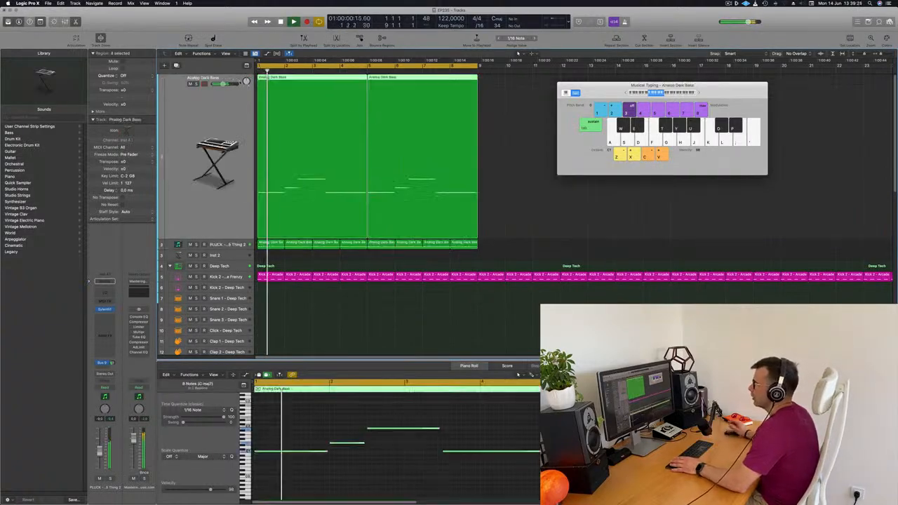
{"action": "key", "text": "space"}
{"action": "key", "text": "space"}
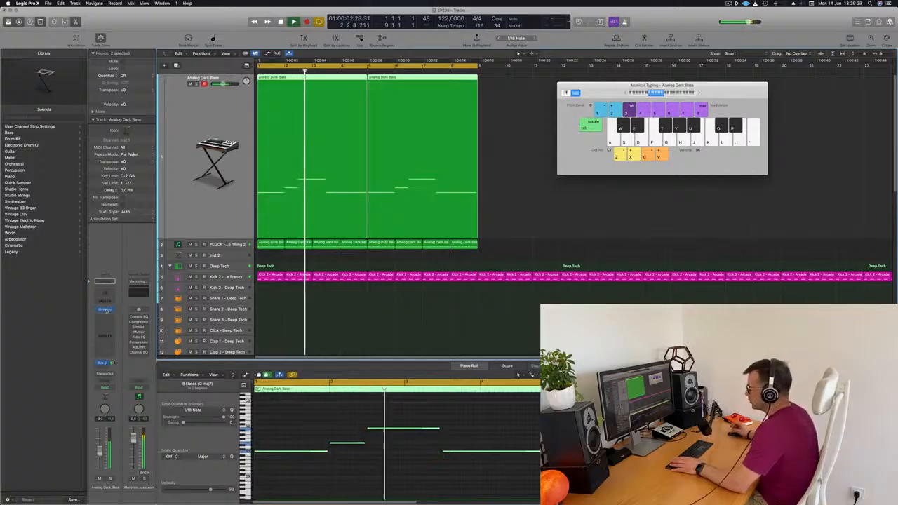
{"action": "left_click", "coordinate": [104, 310]}
{"action": "key", "text": "space"}
{"action": "key", "text": "space"}
{"action": "left_click_drag", "start_coordinate": [647, 89], "coordinate": [640, 88]}
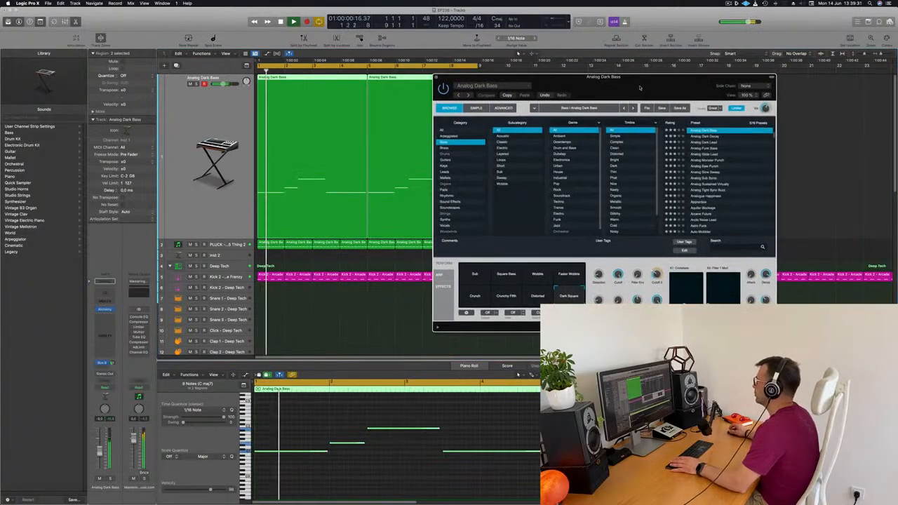
Adjust the bass's Cutoff 2 in Alchemy while the loop plays and move the synth window clear of the regions.
{"action": "key", "text": "space"}
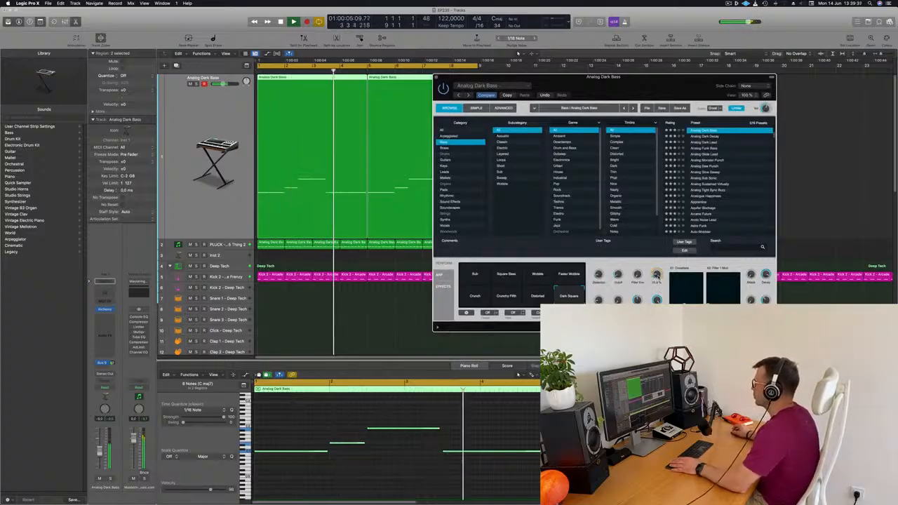
{"action": "key", "text": "space"}
{"action": "key", "text": "space"}
{"action": "left_click_drag", "start_coordinate": [639, 77], "coordinate": [664, 41]}
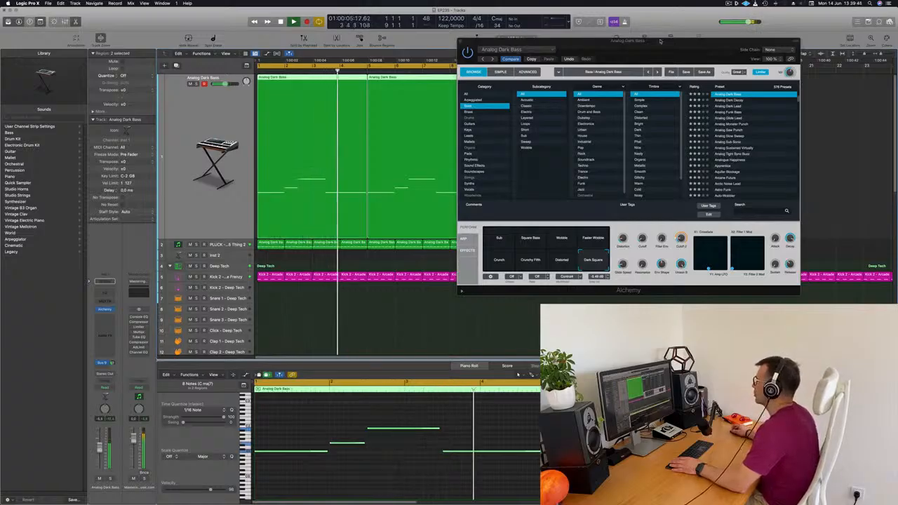
{"action": "left_click_drag", "start_coordinate": [659, 40], "coordinate": [542, 111]}
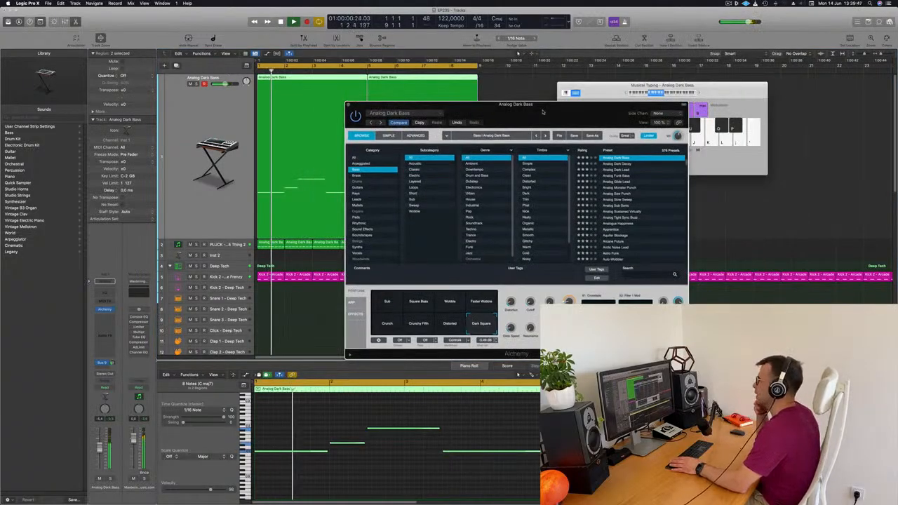
{"action": "left_click_drag", "start_coordinate": [543, 112], "coordinate": [599, 62]}
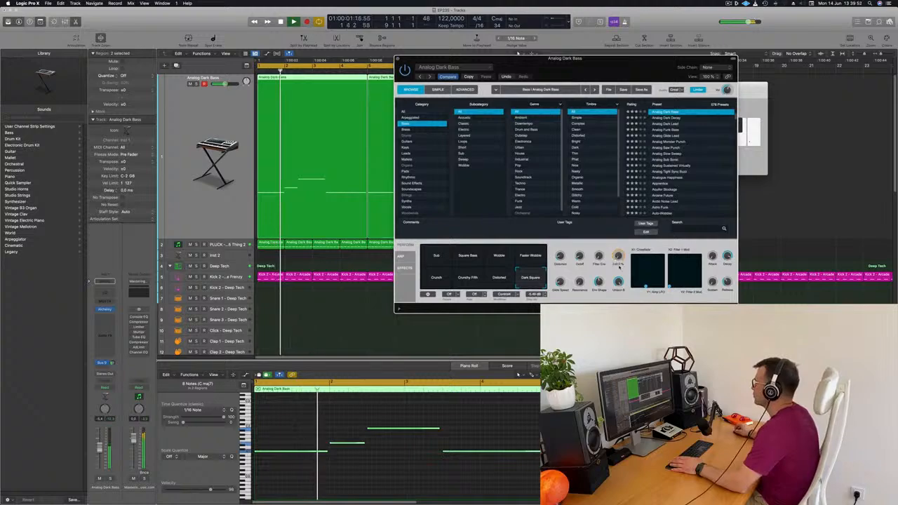
{"action": "left_click_drag", "start_coordinate": [518, 53], "coordinate": [568, 48]}
{"action": "left_click", "coordinate": [202, 158]}
{"action": "key", "text": "Return"}
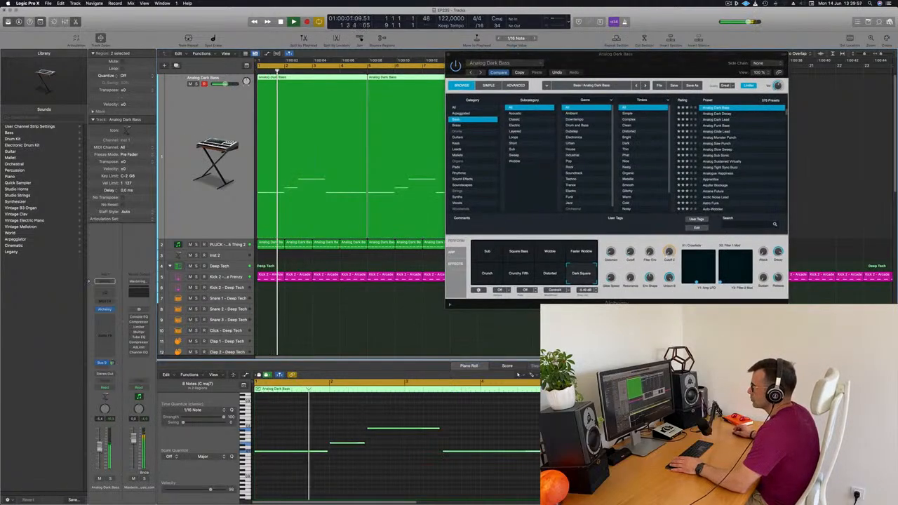
Select the Sylenth1 pluck track and solo it during playback.
{"action": "left_click", "coordinate": [228, 245]}
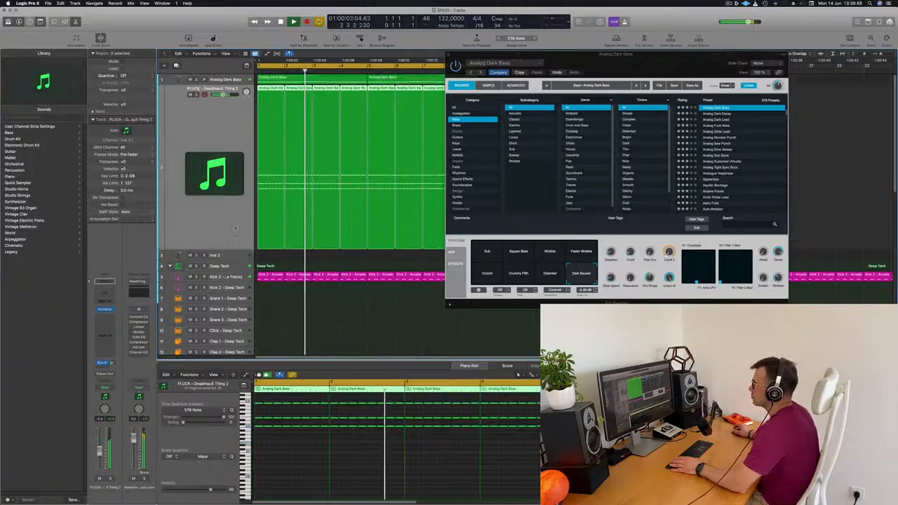
{"action": "key", "text": "Return"}
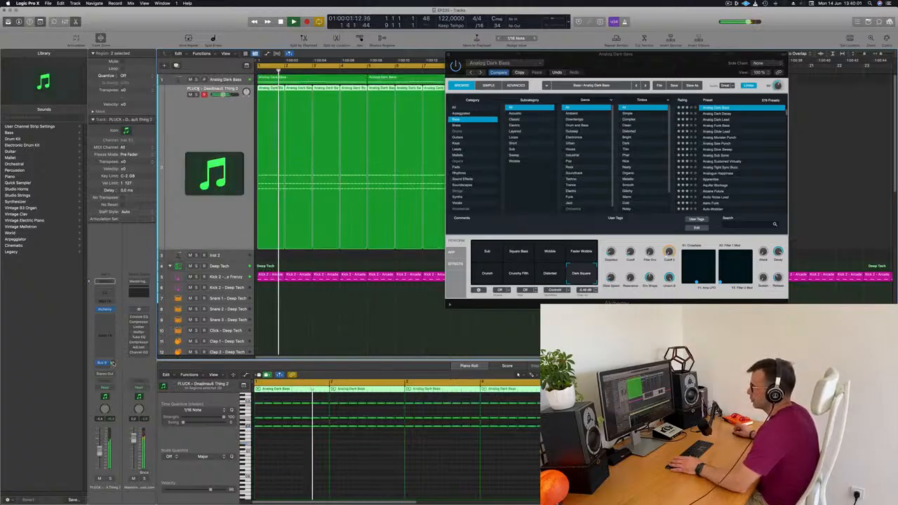
{"action": "key", "text": "s"}
{"action": "key", "text": "s"}
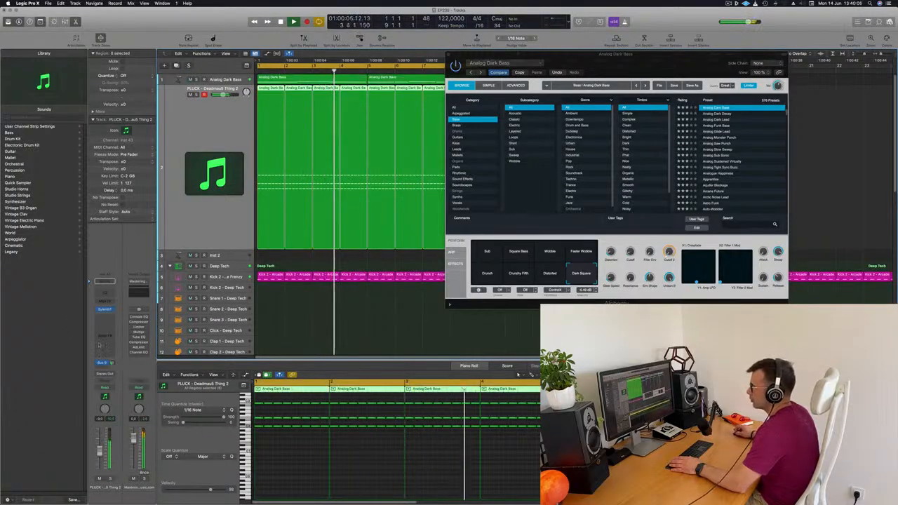
Reopen Sylenth1 on the pluck track and advance to the PLUCK - Deadmau5 Toy preset.
{"action": "left_click", "coordinate": [104, 310]}
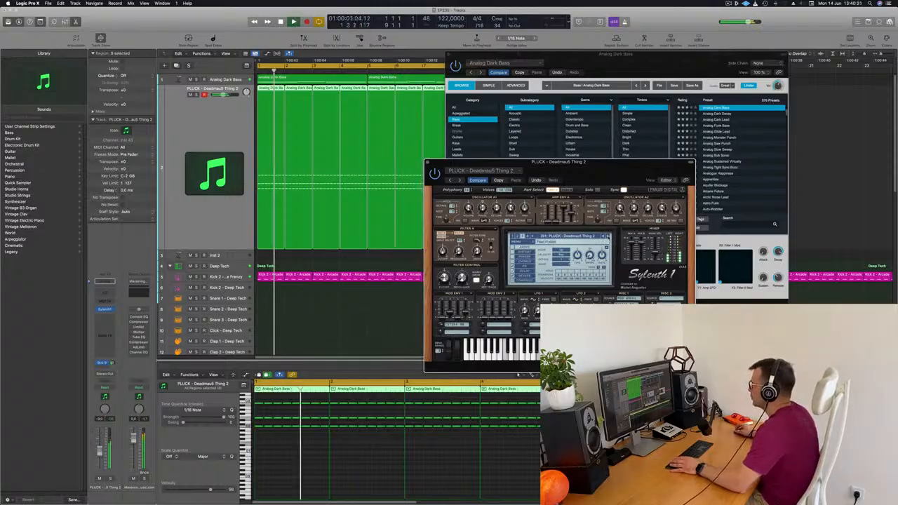
{"action": "left_click", "coordinate": [608, 237]}
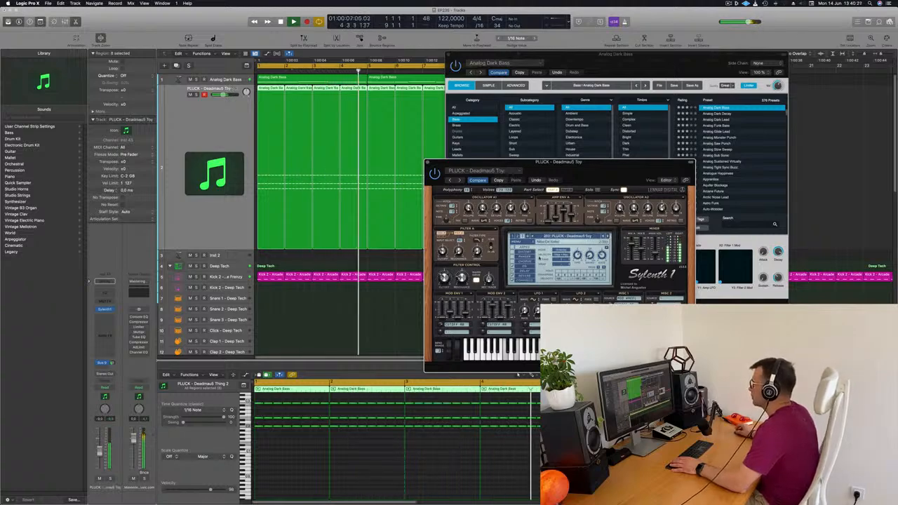
Audition Sylenth1's successive pluck presets on the pluck track while the loop plays, settling on PLUCK - Play And Win Stuff 6.
{"action": "left_click", "coordinate": [608, 237]}
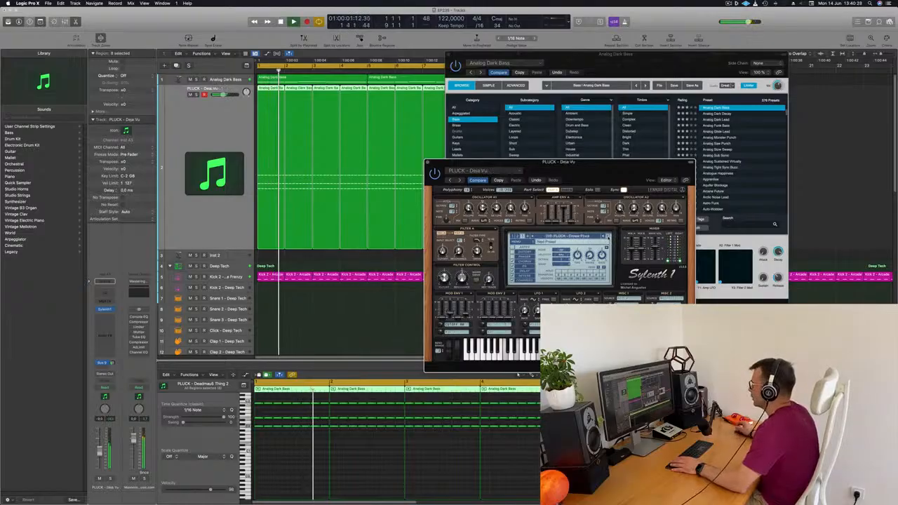
{"action": "left_click", "coordinate": [609, 237]}
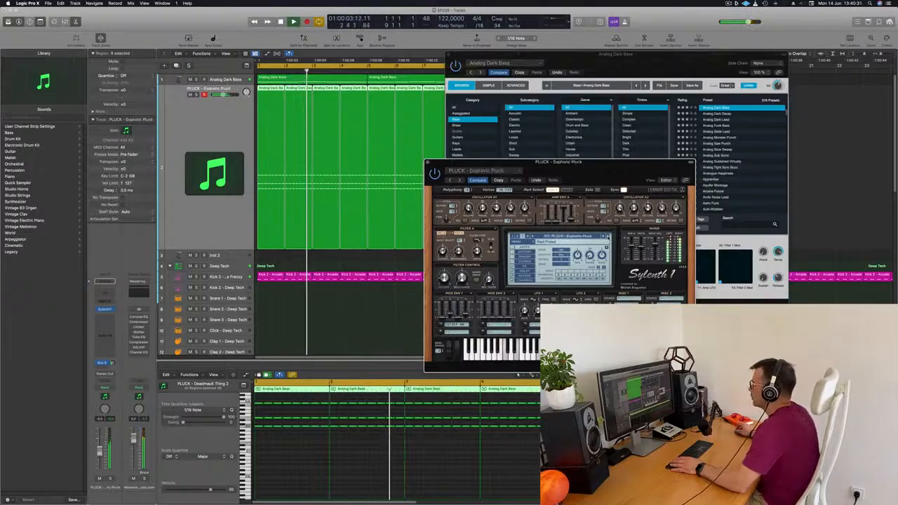
{"action": "left_click", "coordinate": [608, 238]}
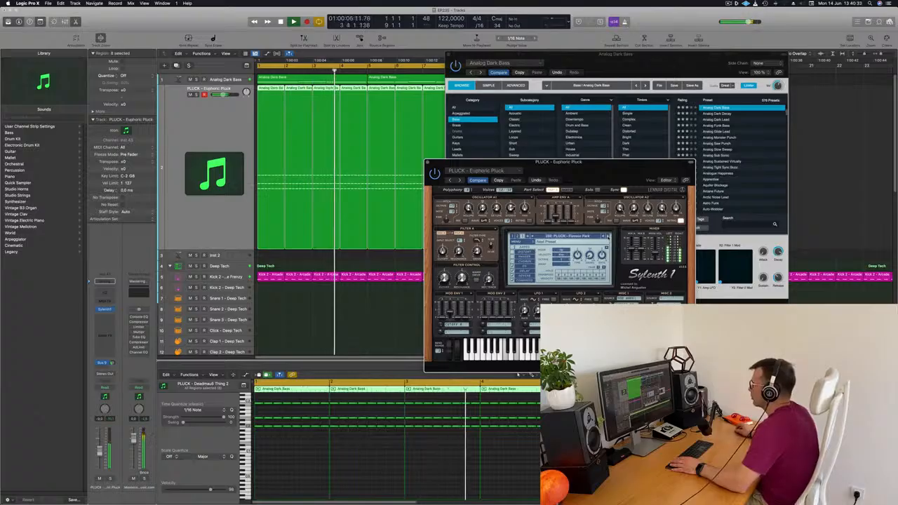
{"action": "left_click", "coordinate": [608, 238]}
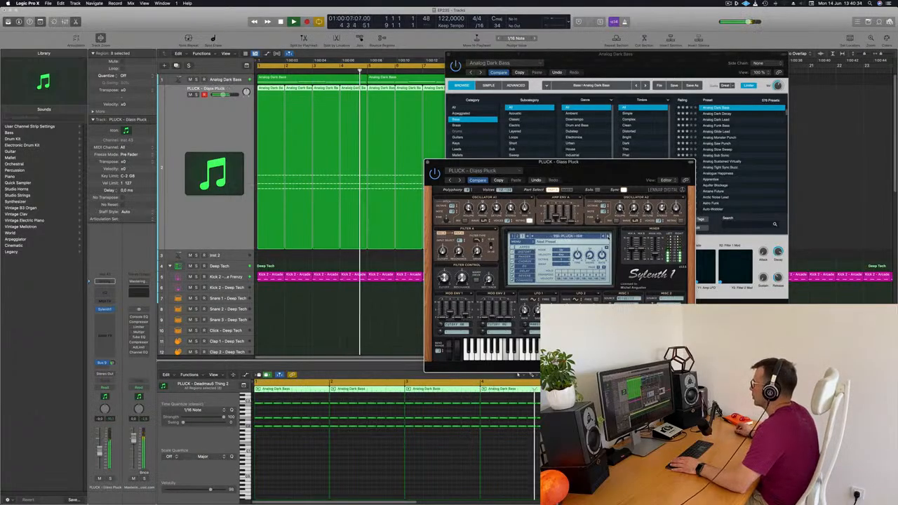
{"action": "left_click", "coordinate": [607, 238]}
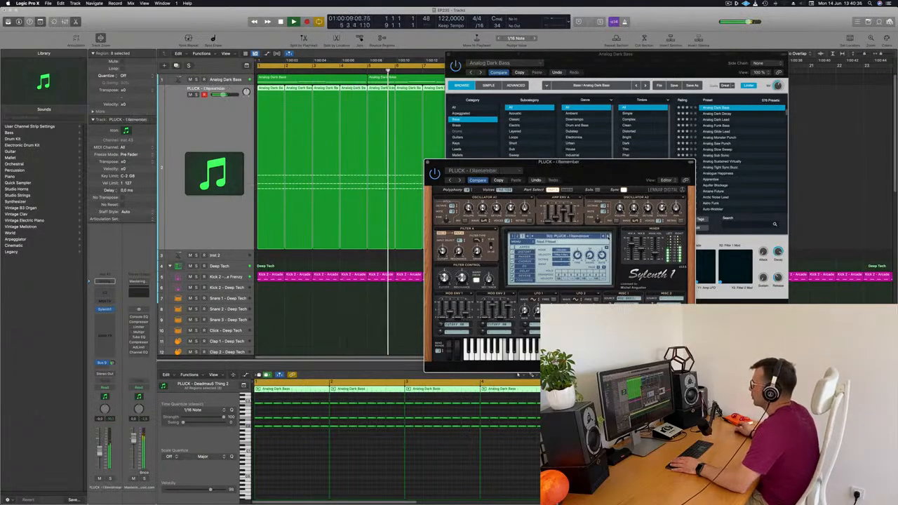
{"action": "left_click", "coordinate": [608, 237]}
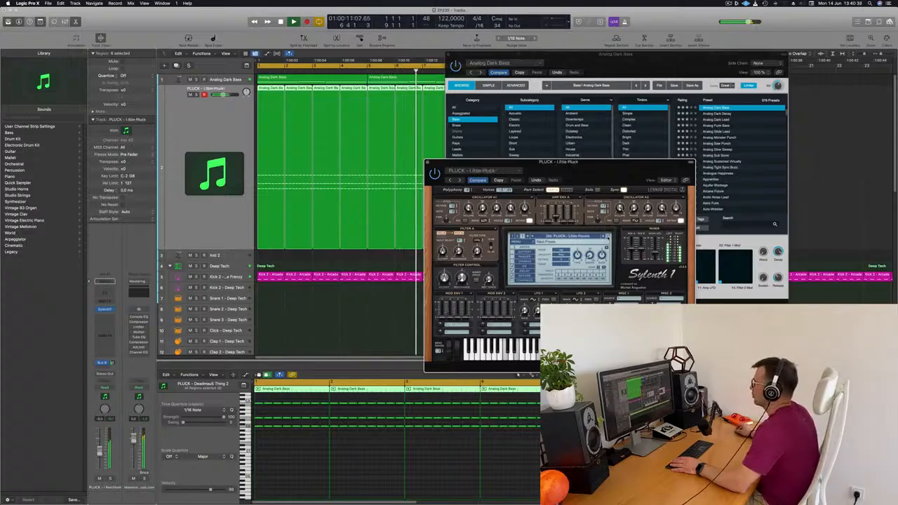
{"action": "left_click", "coordinate": [608, 238]}
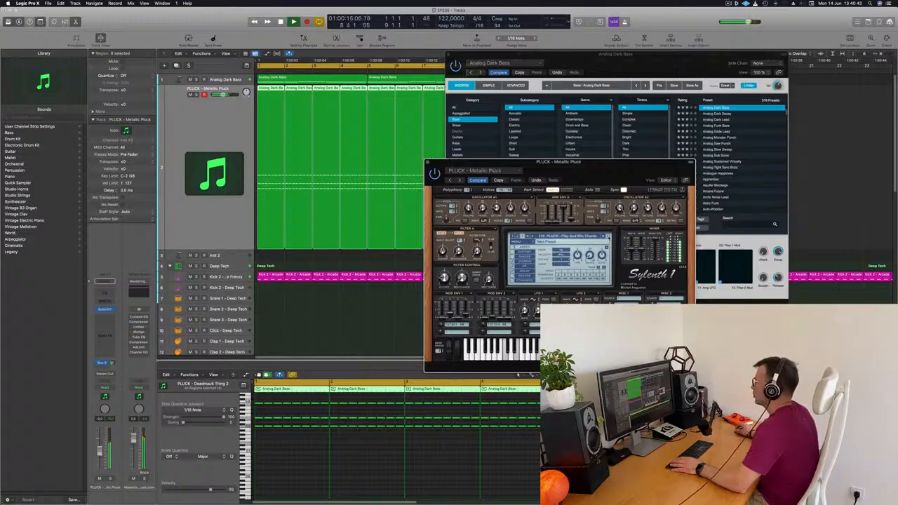
{"action": "left_click", "coordinate": [608, 237]}
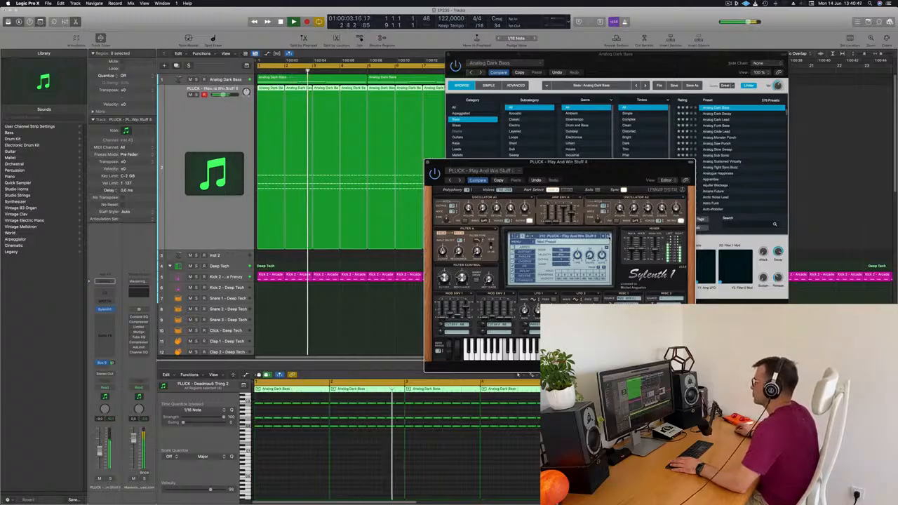
Move the Sylenth1 and Alchemy windows aside and close both to clear the arrangement.
{"action": "left_click_drag", "start_coordinate": [603, 174], "coordinate": [583, 162]}
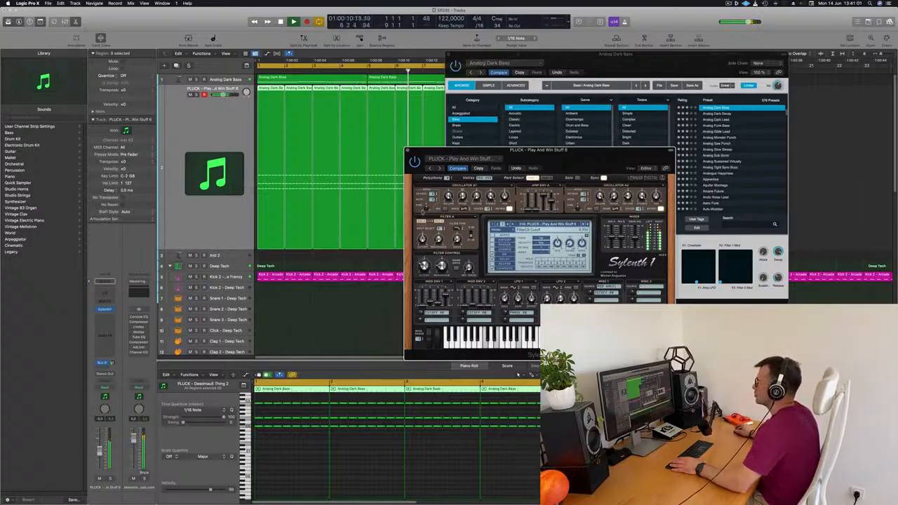
{"action": "left_click_drag", "start_coordinate": [475, 54], "coordinate": [459, 87]}
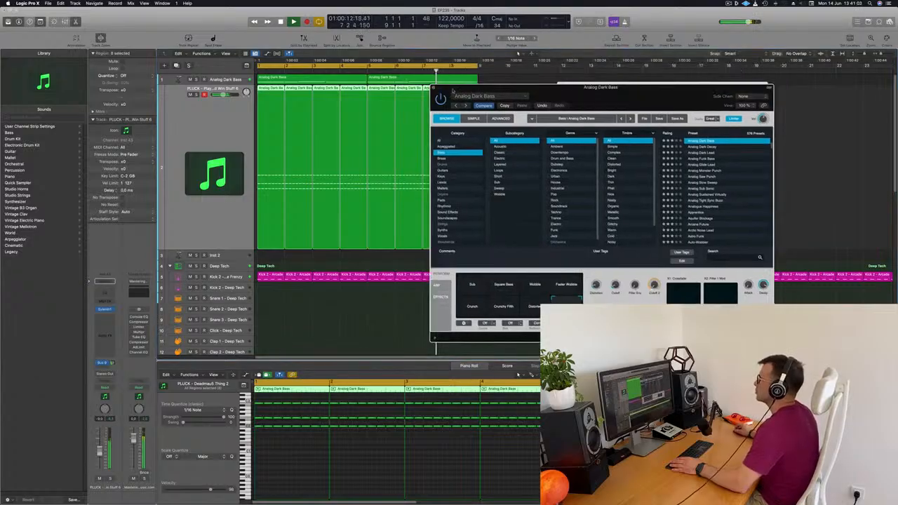
{"action": "left_click", "coordinate": [434, 88]}
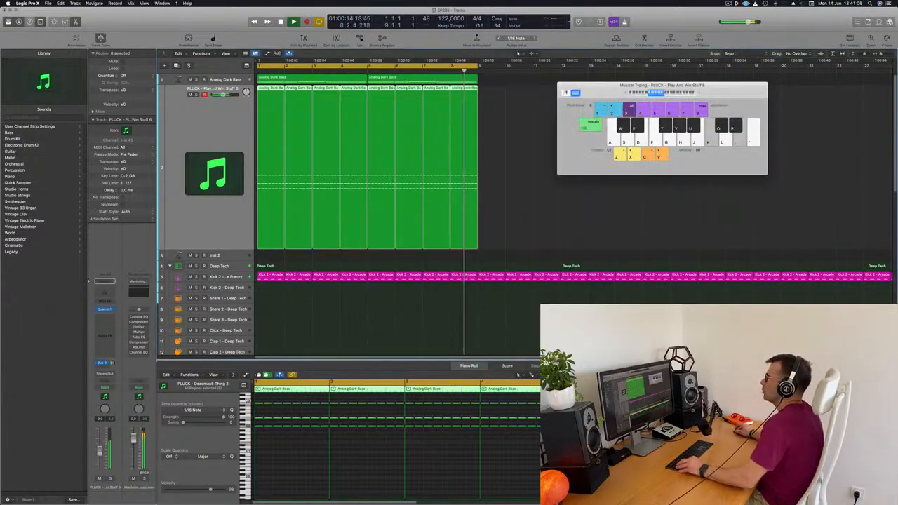
{"action": "scroll", "coordinate": [406, 170], "scroll_direction": "down", "scroll_amount": 1}
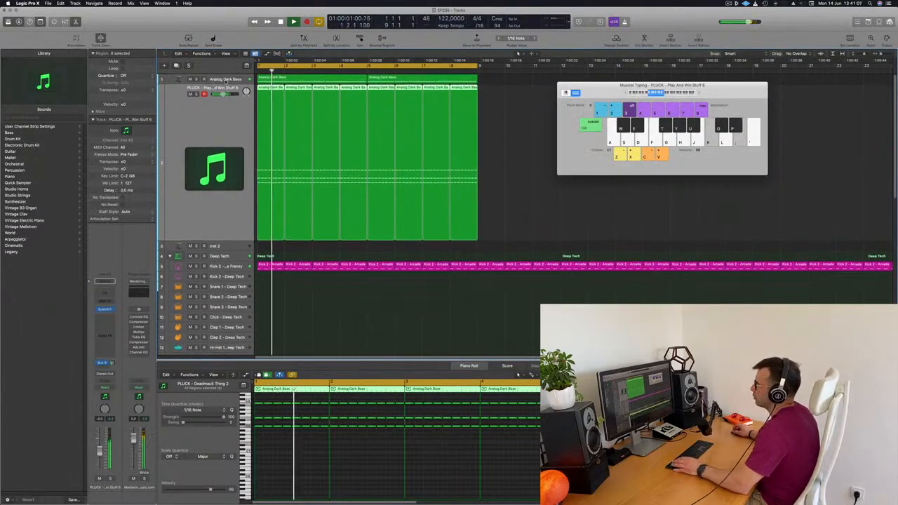
Select the Analog Dark Bass track and toggle its solo on and off to check the bass during playback.
{"action": "left_click", "coordinate": [221, 81]}
{"action": "left_click", "coordinate": [196, 83]}
{"action": "left_click", "coordinate": [196, 84]}
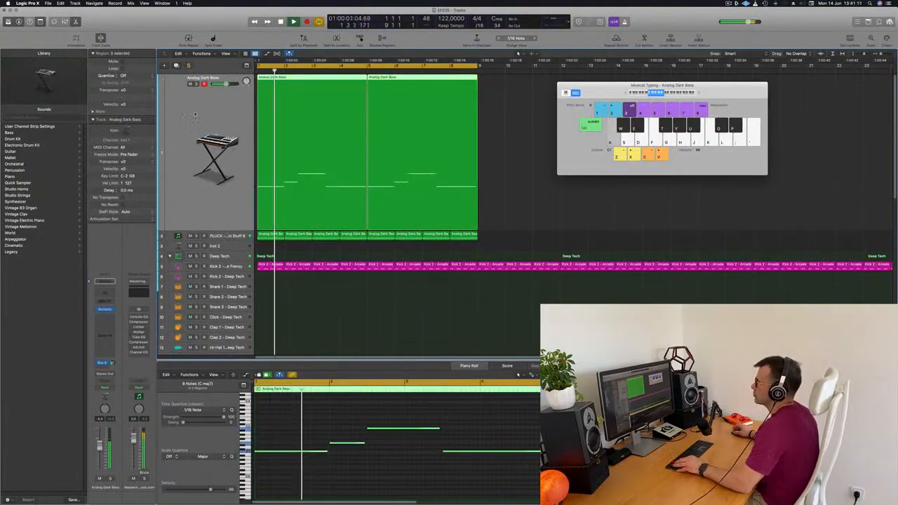
{"action": "scroll", "coordinate": [193, 115], "scroll_direction": "down", "scroll_amount": 3}
{"action": "scroll", "coordinate": [202, 114], "scroll_direction": "up", "scroll_amount": 2}
{"action": "scroll", "coordinate": [202, 114], "scroll_direction": "up", "scroll_amount": 2}
{"action": "scroll", "coordinate": [202, 114], "scroll_direction": "down", "scroll_amount": 1}
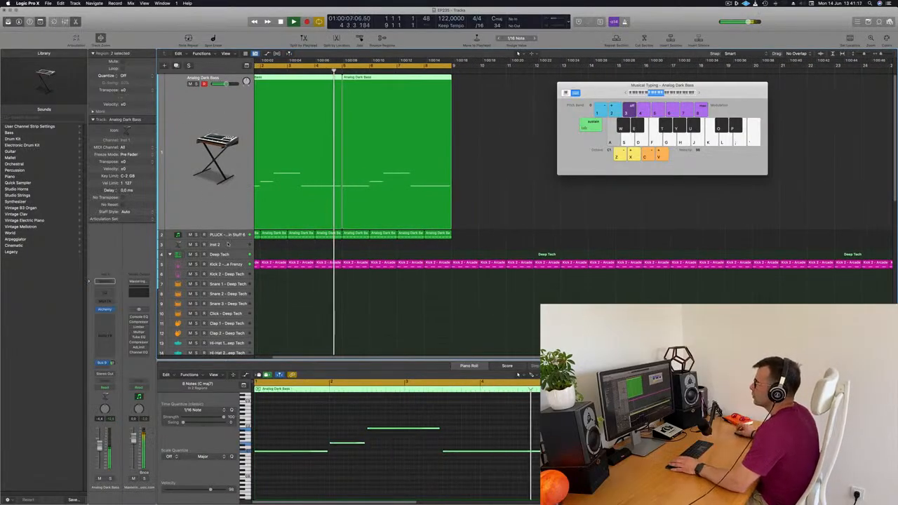
Select the Sylenth1 pluck track and duplicate it with its settings as a new track below.
{"action": "left_click", "coordinate": [228, 243]}
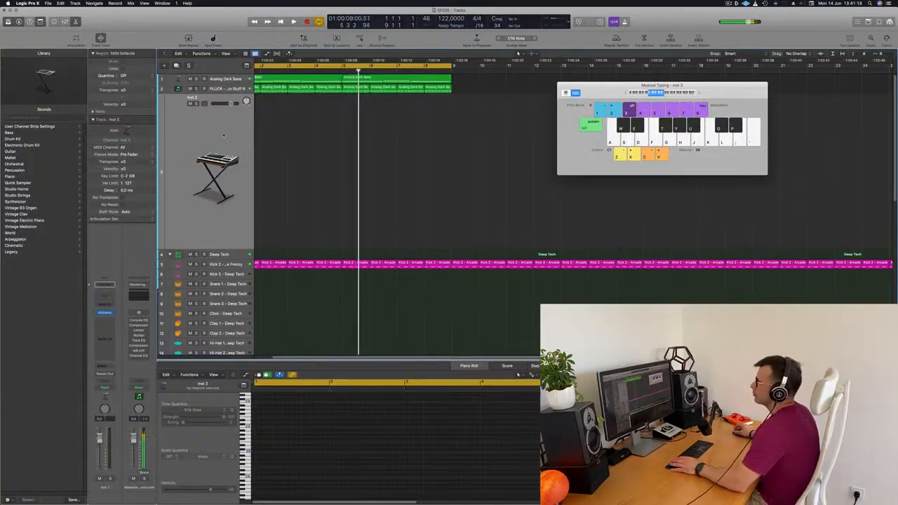
{"action": "key", "text": "space"}
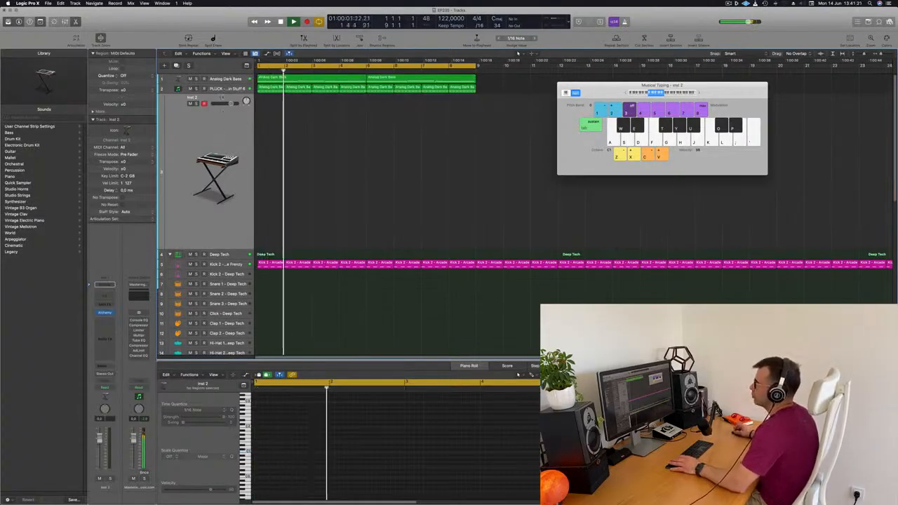
{"action": "left_click", "coordinate": [221, 91]}
{"action": "key", "text": "super+d"}
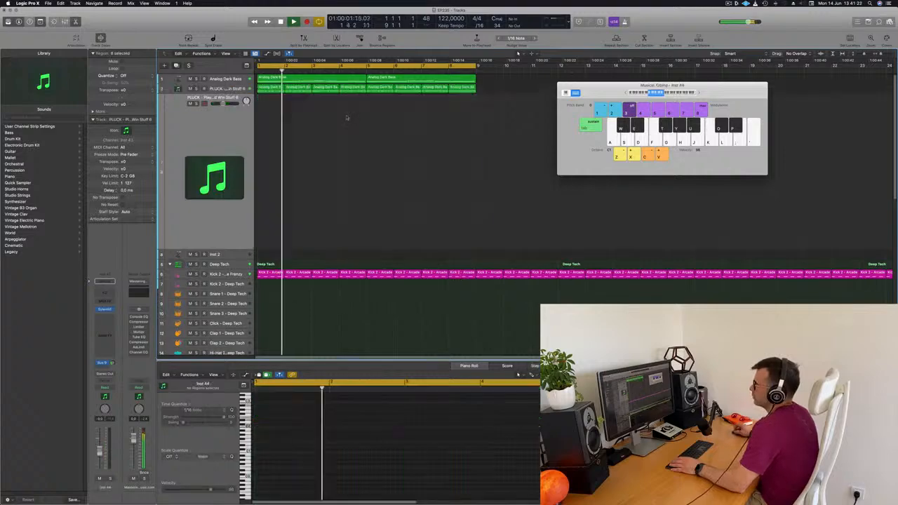
Copy the first pluck region onto the duplicated track and delete all of its notes.
{"action": "left_click_drag", "start_coordinate": [269, 88], "coordinate": [216, 128]}
{"action": "key", "text": "Return"}
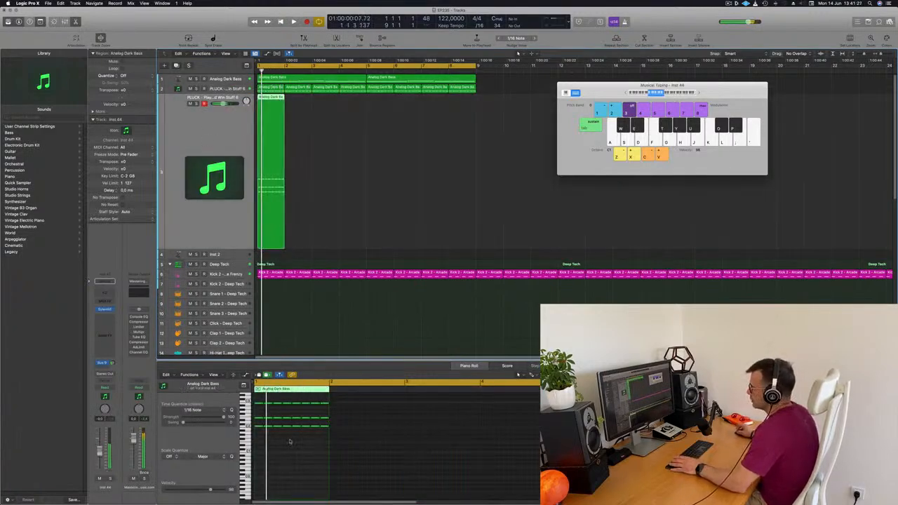
{"action": "left_click_drag", "start_coordinate": [258, 401], "coordinate": [340, 462]}
{"action": "key", "text": "Delete"}
Open Sylenth1 on the duplicated track, switch to another preset bank and load PAD - Anjuna Pad.
{"action": "left_click", "coordinate": [175, 231]}
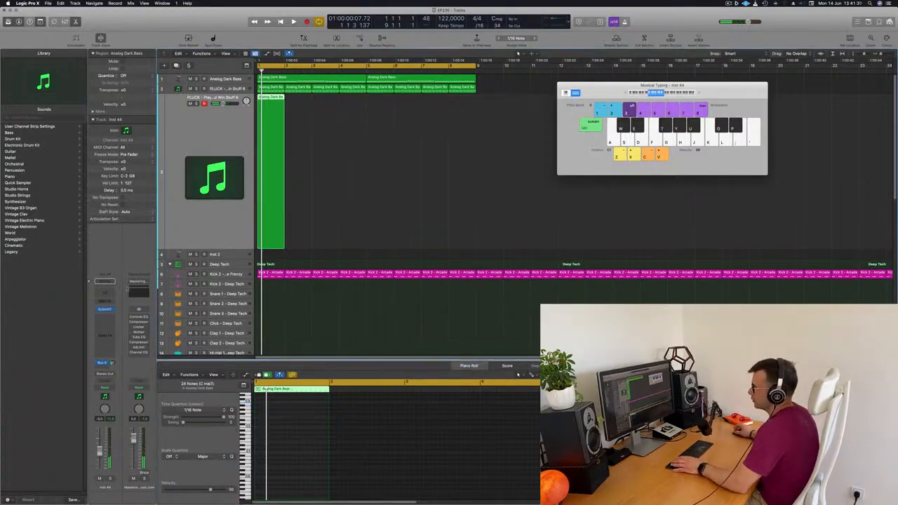
{"action": "left_click", "coordinate": [104, 309]}
{"action": "left_click_drag", "start_coordinate": [458, 103], "coordinate": [501, 131]}
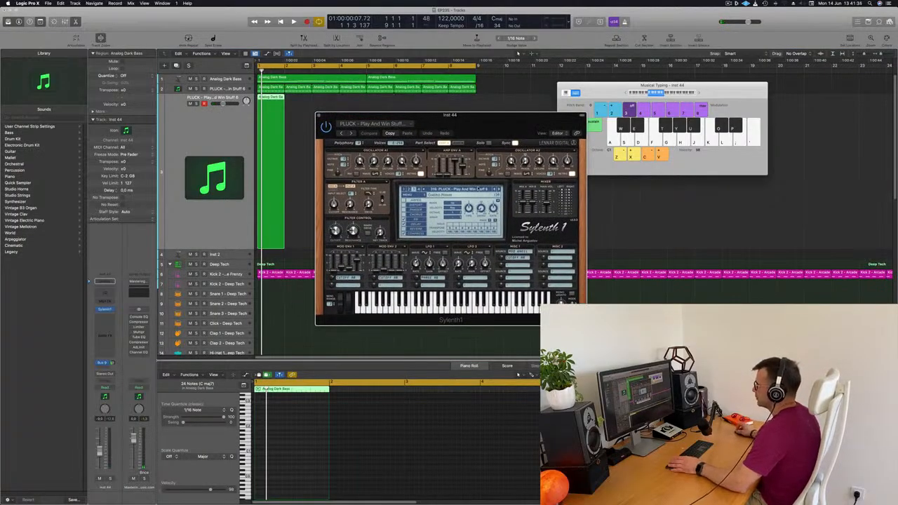
{"action": "left_click", "coordinate": [477, 188]}
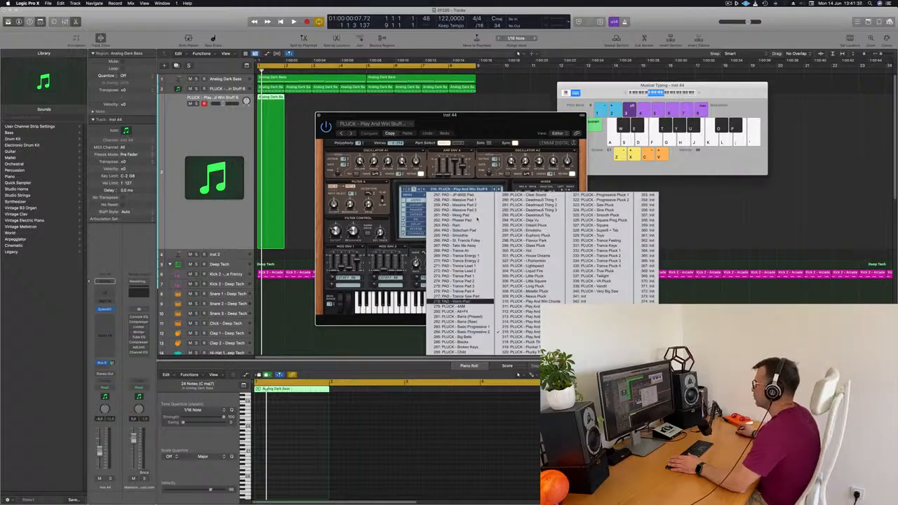
{"action": "left_click", "coordinate": [408, 189]}
{"action": "left_click", "coordinate": [451, 189]}
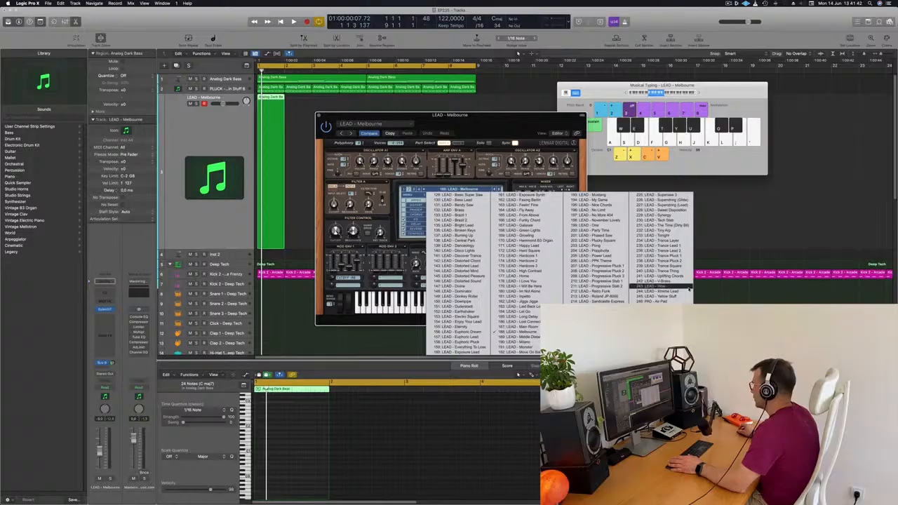
{"action": "left_click", "coordinate": [653, 306]}
Play the loop with the new pad and arrange the Sylenth1 and Musical Typing windows beside the regions.
{"action": "left_click_drag", "start_coordinate": [531, 131], "coordinate": [581, 135]}
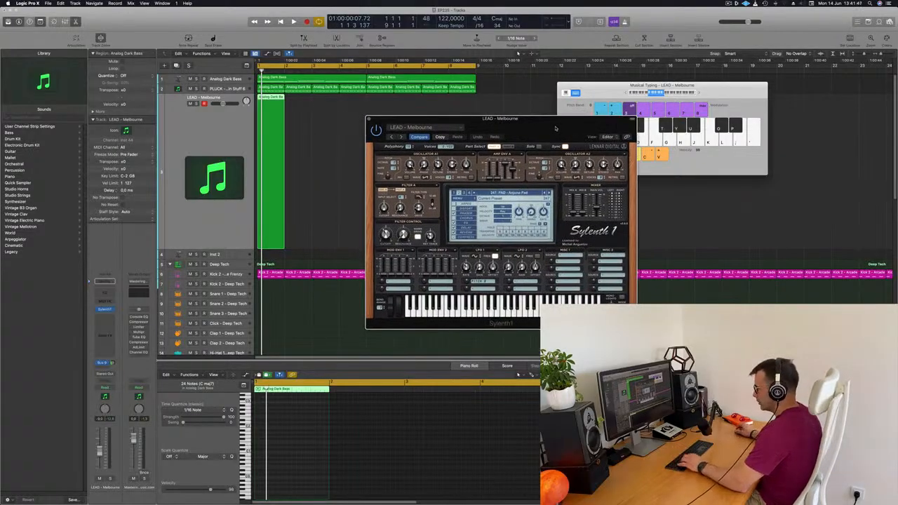
{"action": "key", "text": "space"}
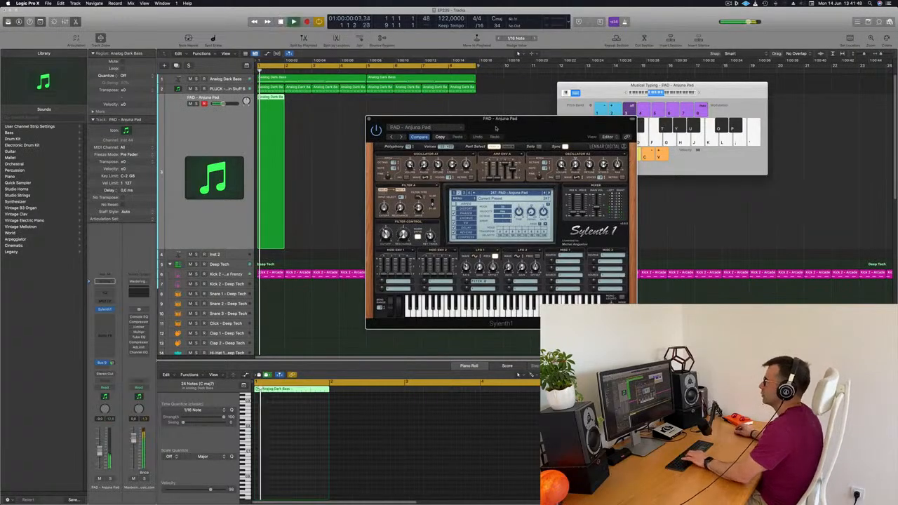
{"action": "left_click_drag", "start_coordinate": [500, 128], "coordinate": [460, 132]}
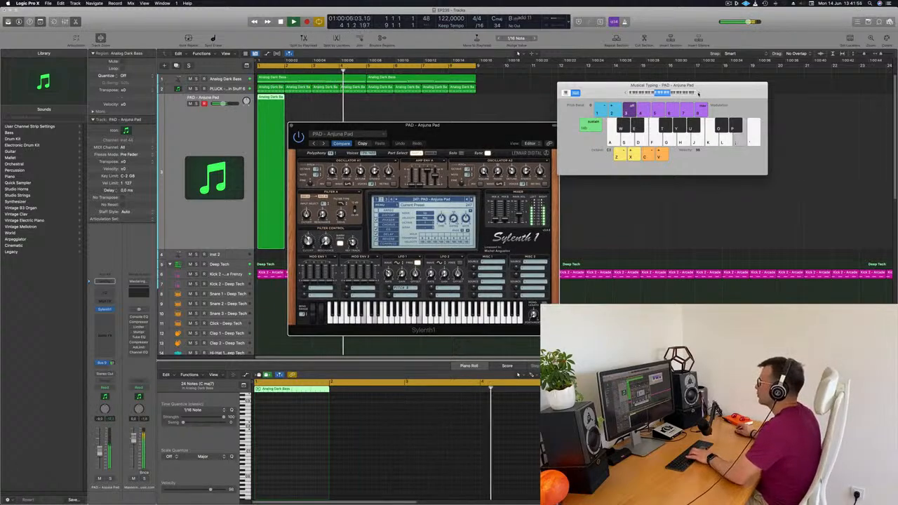
{"action": "left_click_drag", "start_coordinate": [703, 93], "coordinate": [739, 85]}
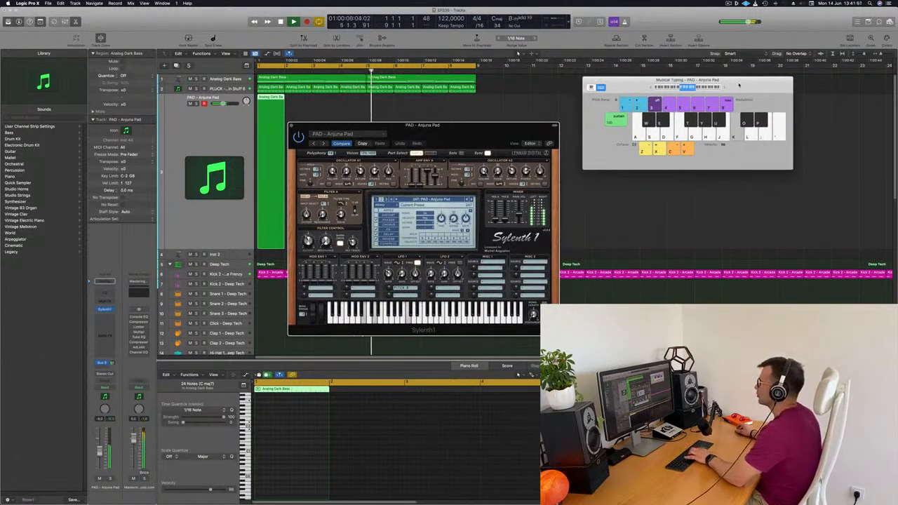
{"action": "left_click", "coordinate": [226, 130]}
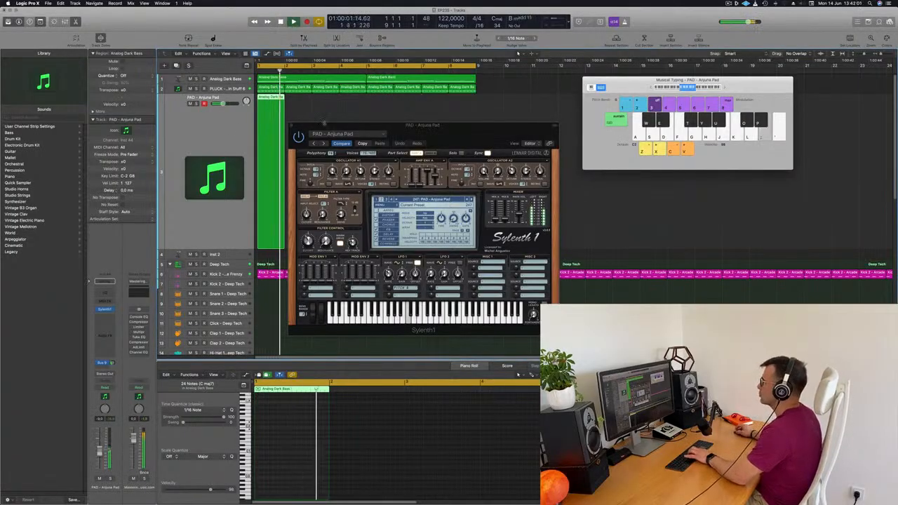
{"action": "left_click_drag", "start_coordinate": [449, 134], "coordinate": [622, 127]}
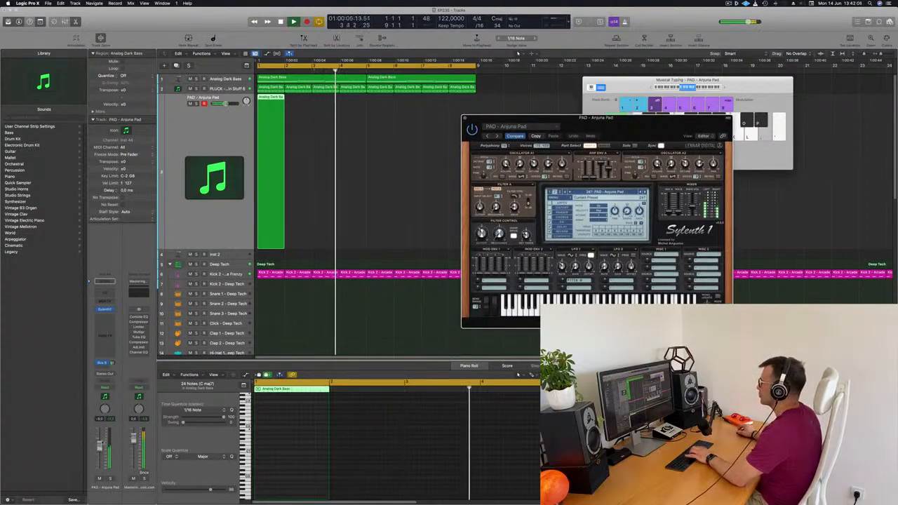
Adjust the Anjuna Pad track's volume fader, restart playback and reposition its Sylenth1 window.
{"action": "left_click", "coordinate": [102, 443]}
{"action": "key", "text": "space"}
{"action": "key", "text": "space"}
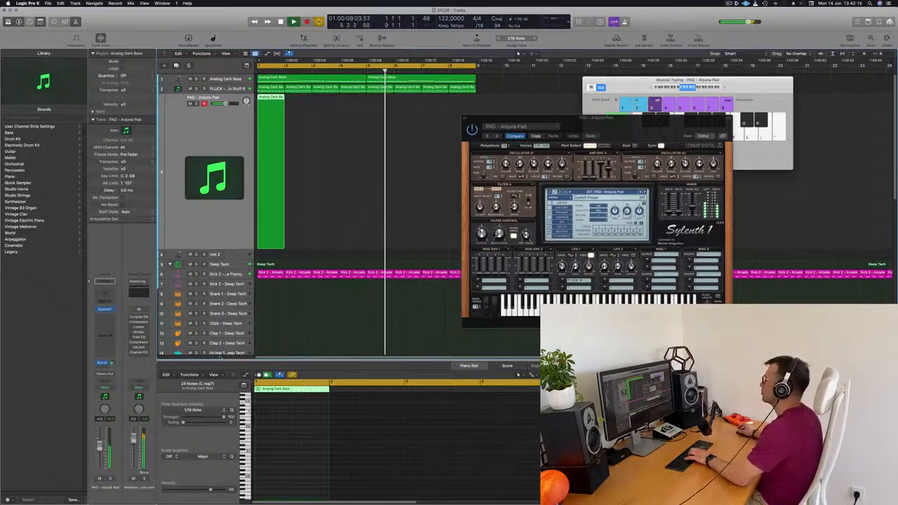
{"action": "left_click_drag", "start_coordinate": [631, 116], "coordinate": [582, 101]}
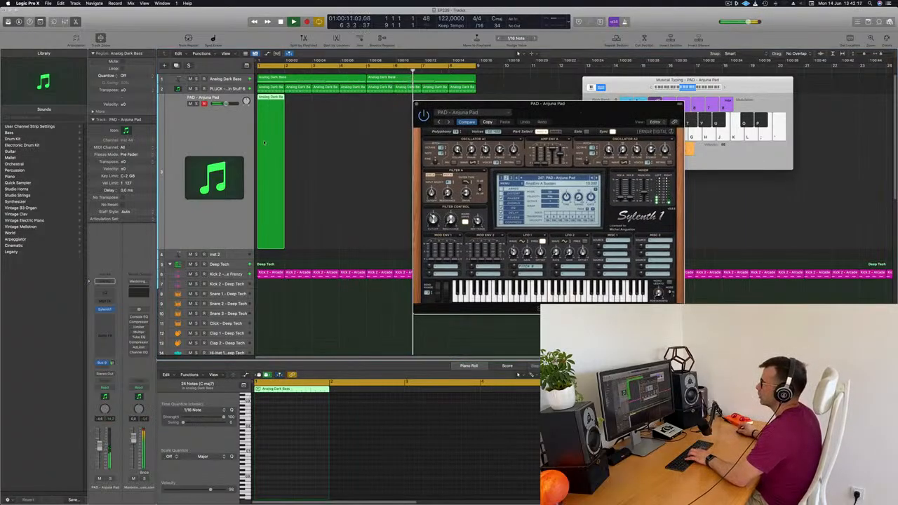
Delete the empty region on the Anjuna Pad track and record a melody from bar 1 into bar 8 using Musical Typing.
{"action": "left_click_drag", "start_coordinate": [274, 158], "coordinate": [298, 158]}
{"action": "key", "text": "Delete"}
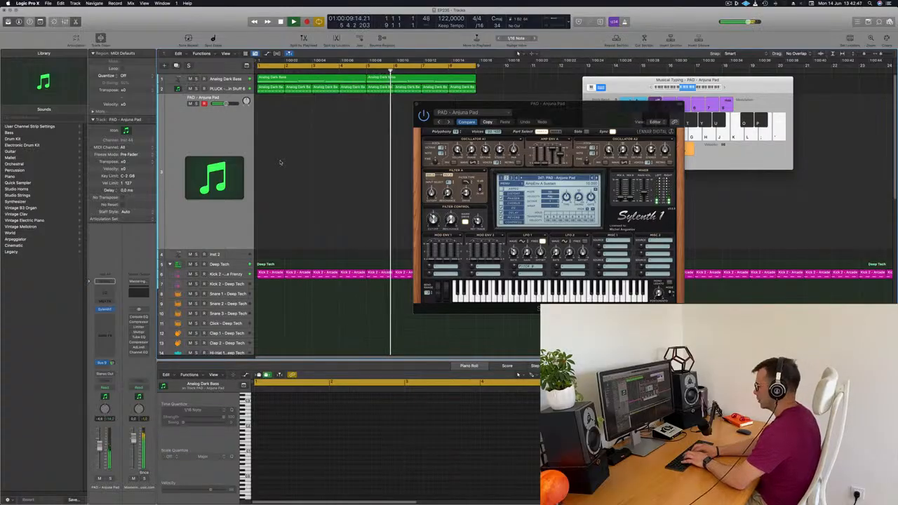
{"action": "key", "text": "r"}
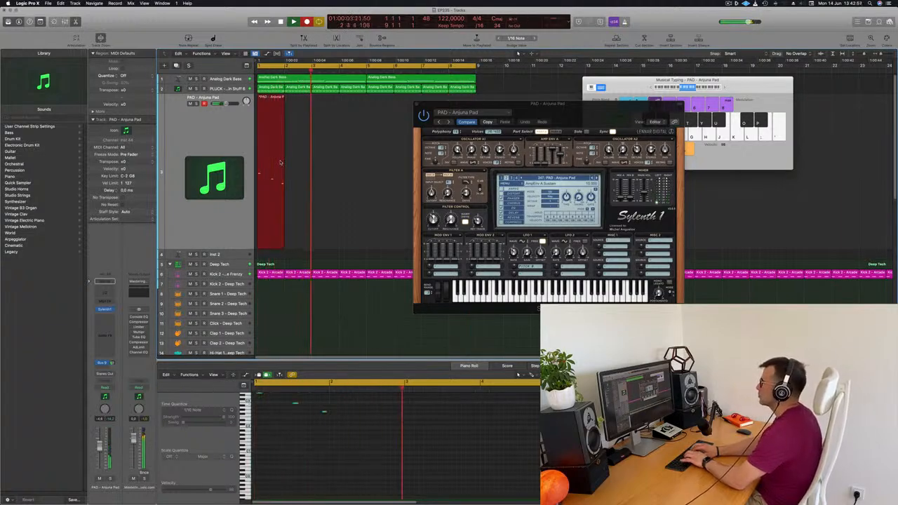
{"action": "key", "text": "j"}
{"action": "key", "text": "g"}
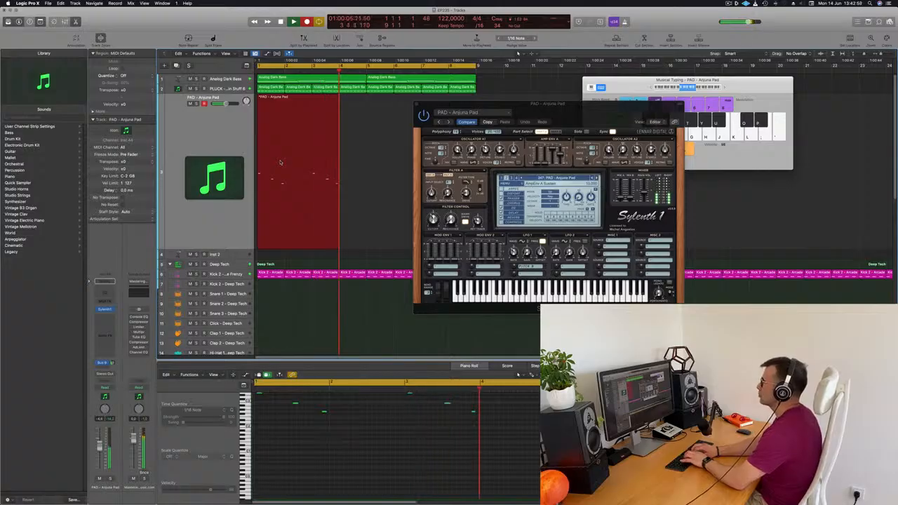
{"action": "key", "text": "p"}
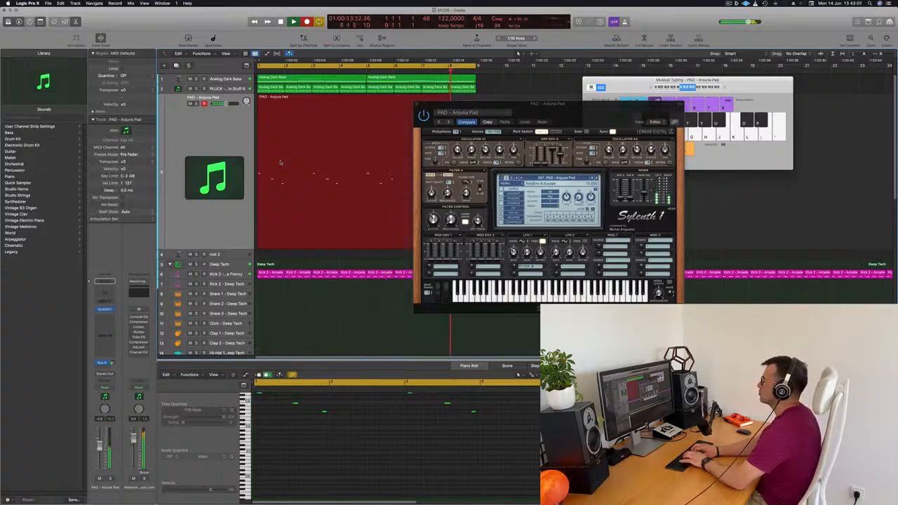
{"action": "key", "text": "space"}
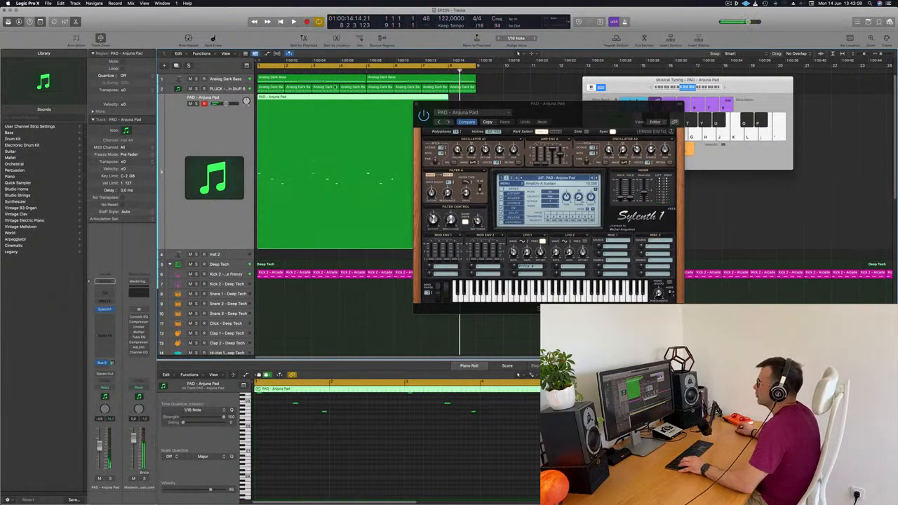
Split the recorded Anjuna Pad region at bar 5, delete its first part, move the remainder to bar 1 and play it.
{"action": "left_click", "coordinate": [365, 100]}
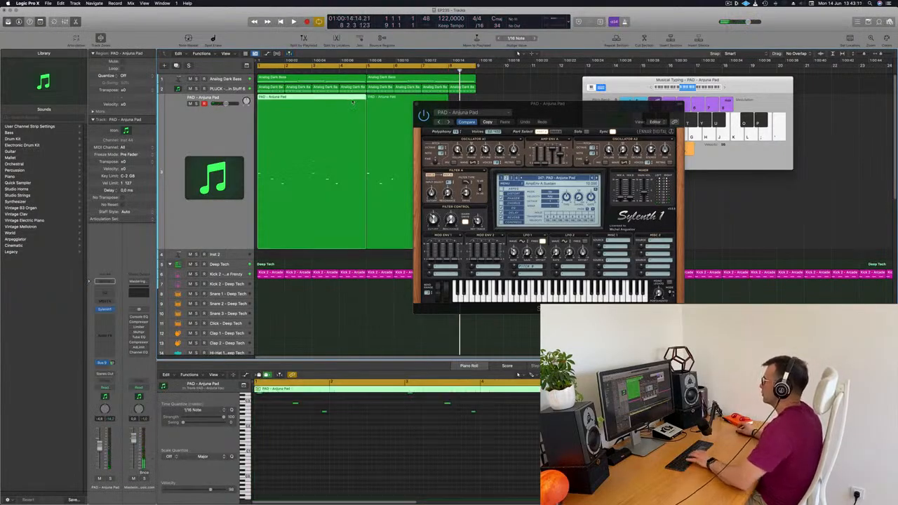
{"action": "key", "text": "Delete"}
{"action": "left_click_drag", "start_coordinate": [439, 104], "coordinate": [578, 97]}
{"action": "left_click_drag", "start_coordinate": [415, 98], "coordinate": [306, 98]}
{"action": "key", "text": "Return"}
{"action": "key", "text": "space"}
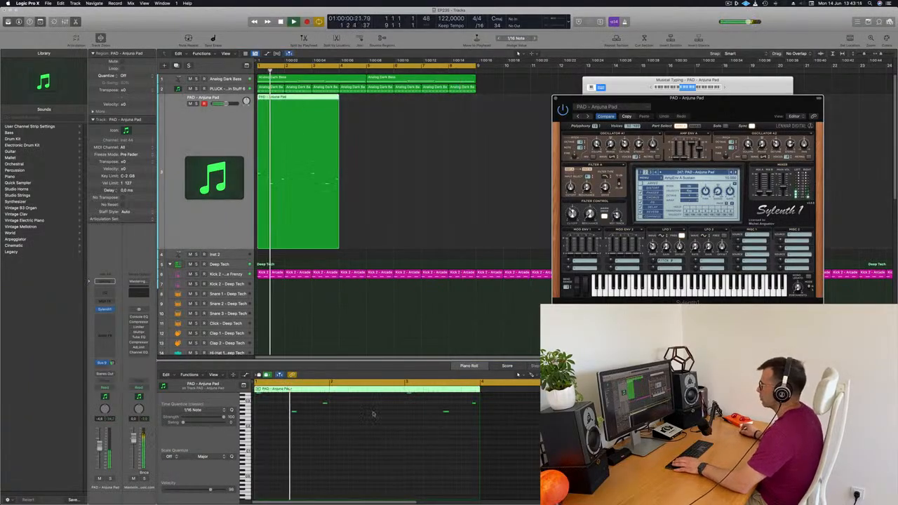
Extend the end of the Anjuna Pad region by about one bar to bar 5 and replay the loop.
{"action": "left_click", "coordinate": [374, 430]}
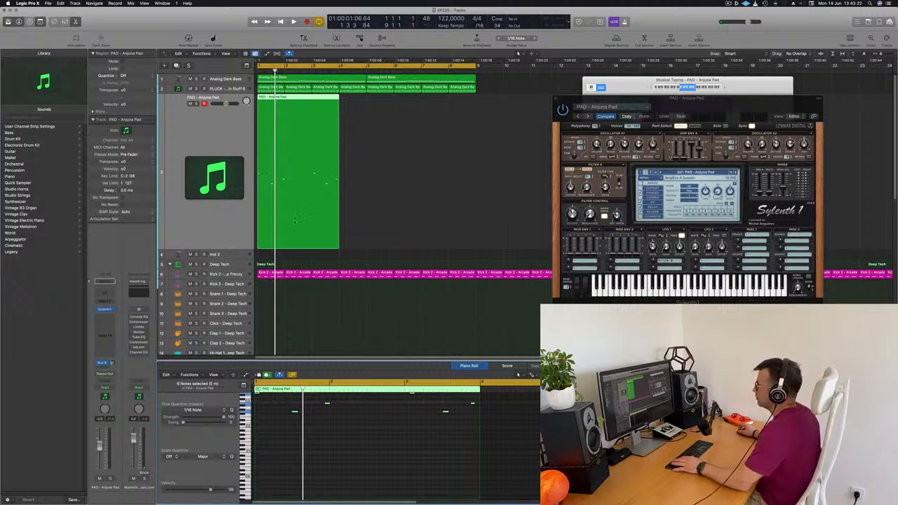
{"action": "key", "text": "space"}
{"action": "left_click_drag", "start_coordinate": [337, 250], "coordinate": [368, 246]}
{"action": "key", "text": "space"}
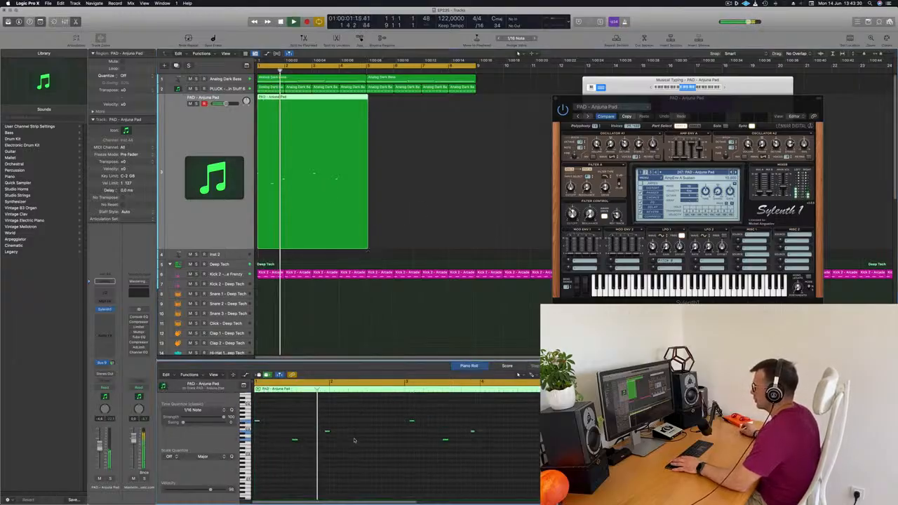
Adjust the timing of the pad note near bar 2 in the Piano Roll, replaying the loop to check each position.
{"action": "key", "text": "space"}
{"action": "left_click_drag", "start_coordinate": [327, 431], "coordinate": [332, 432]}
{"action": "key", "text": "space"}
{"action": "key", "text": "space"}
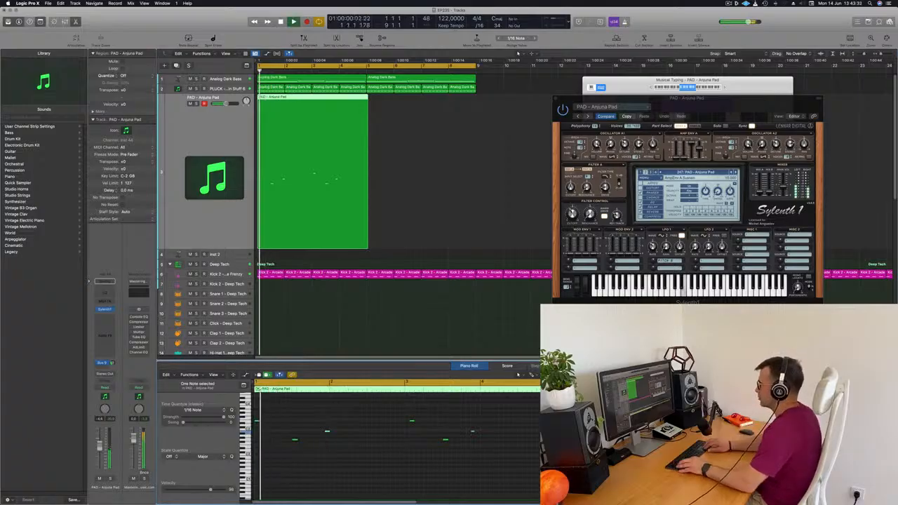
{"action": "key", "text": "space"}
{"action": "key", "text": "space"}
{"action": "key", "text": "space"}
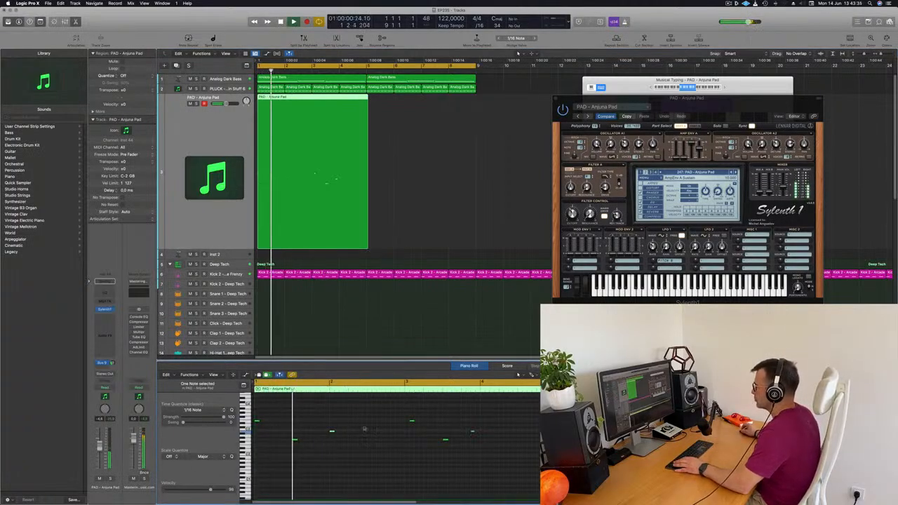
{"action": "key", "text": "space"}
{"action": "key", "text": "space"}
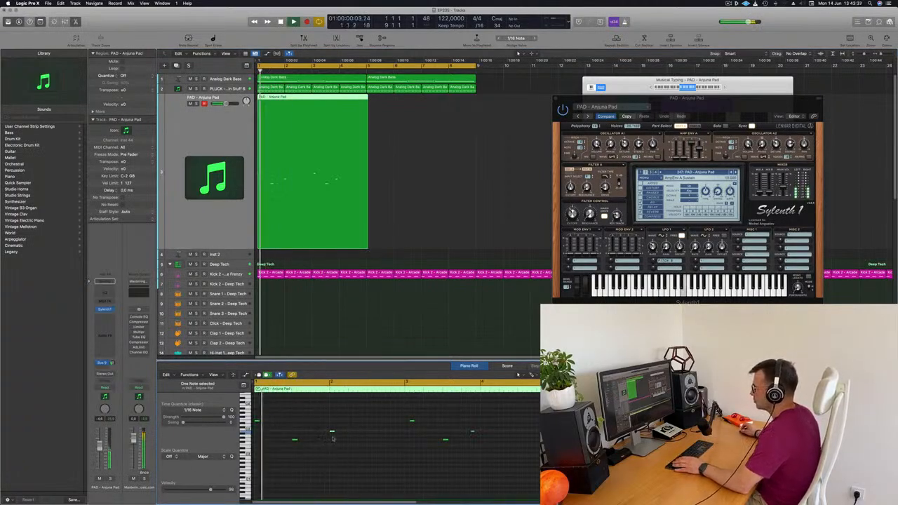
{"action": "key", "text": "space"}
{"action": "key", "text": "space"}
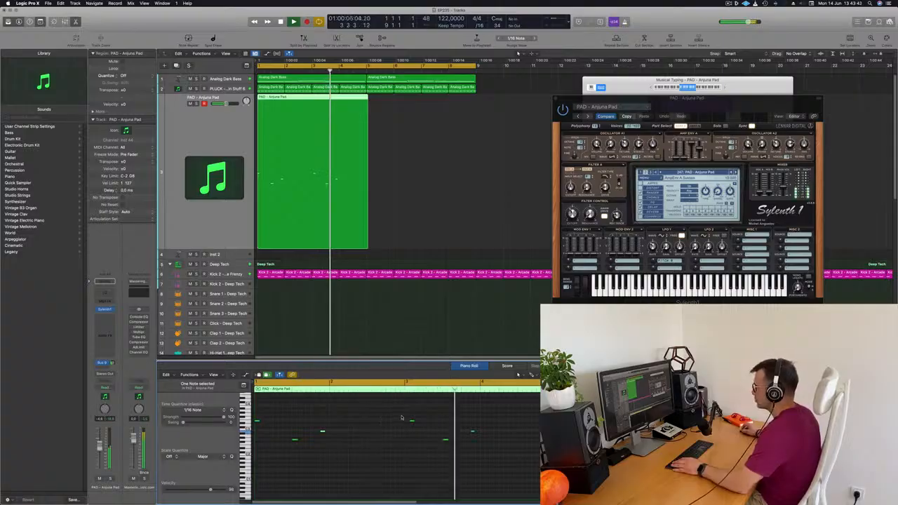
Shift the pad note just after bar 3 slightly earlier and replay the melody.
{"action": "key", "text": "space"}
{"action": "key", "text": "space"}
{"action": "key", "text": "super+z"}
{"action": "key", "text": "space"}
{"action": "key", "text": "space"}
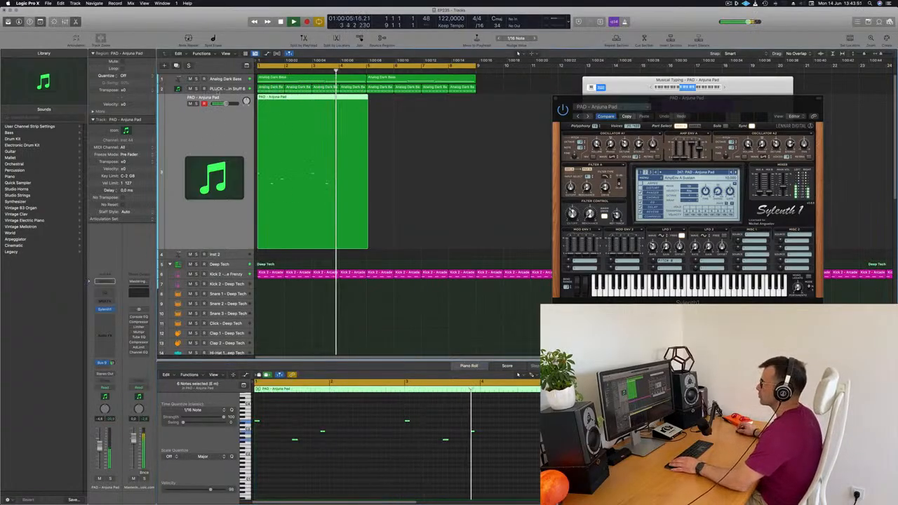
Open Sylenth1 on the pluck track, adjust its filter control cutoff during playback and close the plugin window.
{"action": "left_click", "coordinate": [219, 89]}
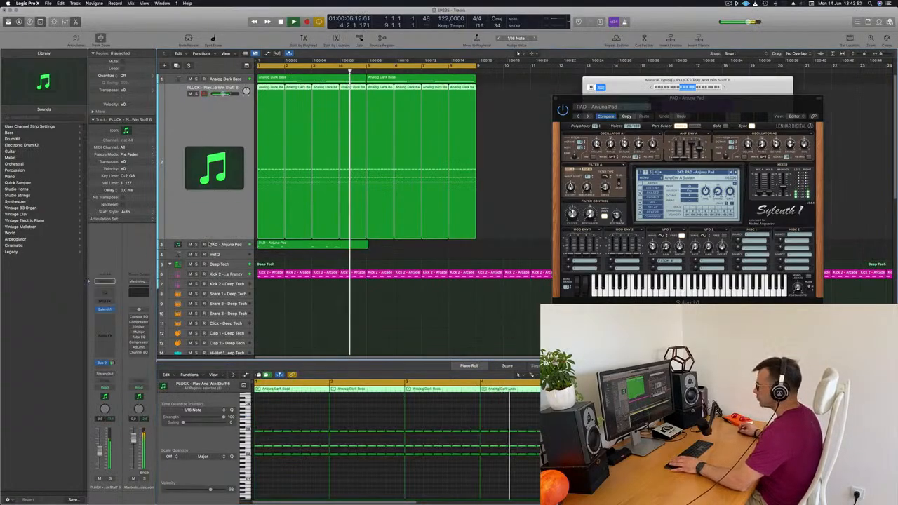
{"action": "left_click", "coordinate": [104, 309]}
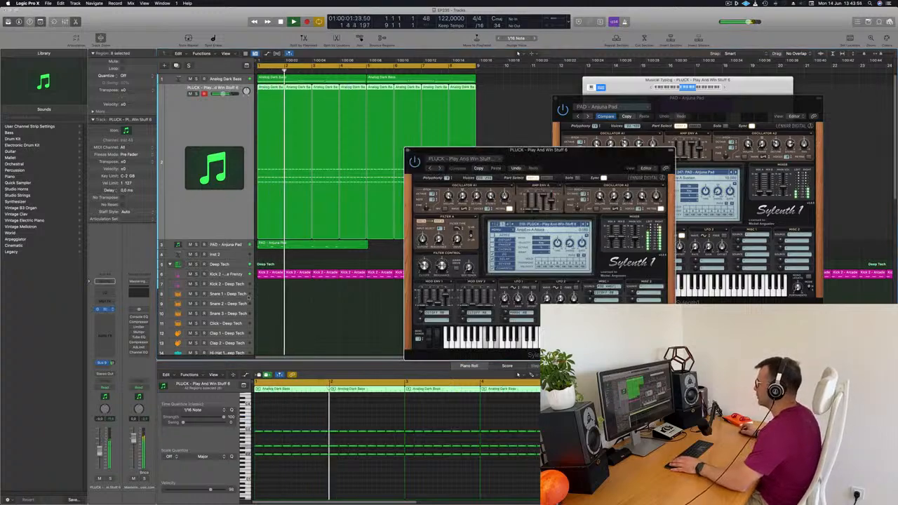
{"action": "left_click_drag", "start_coordinate": [423, 267], "coordinate": [424, 274]}
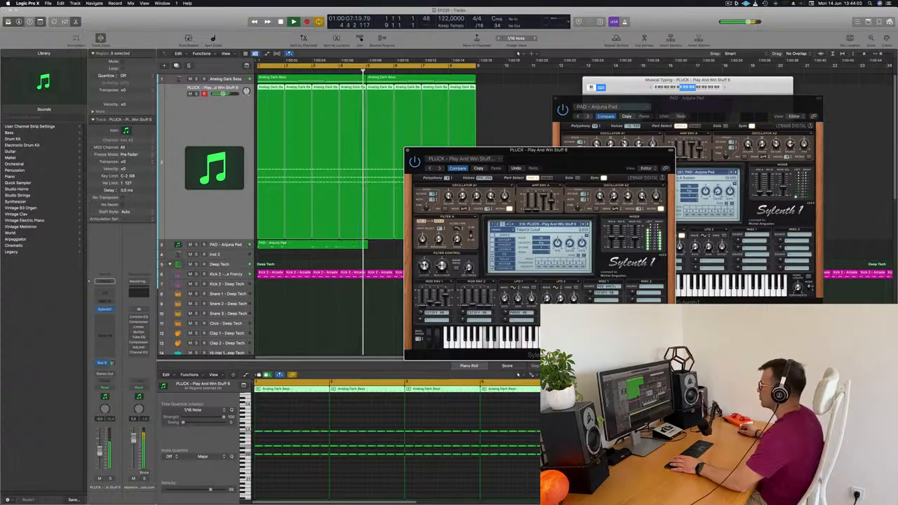
{"action": "key", "text": "Return"}
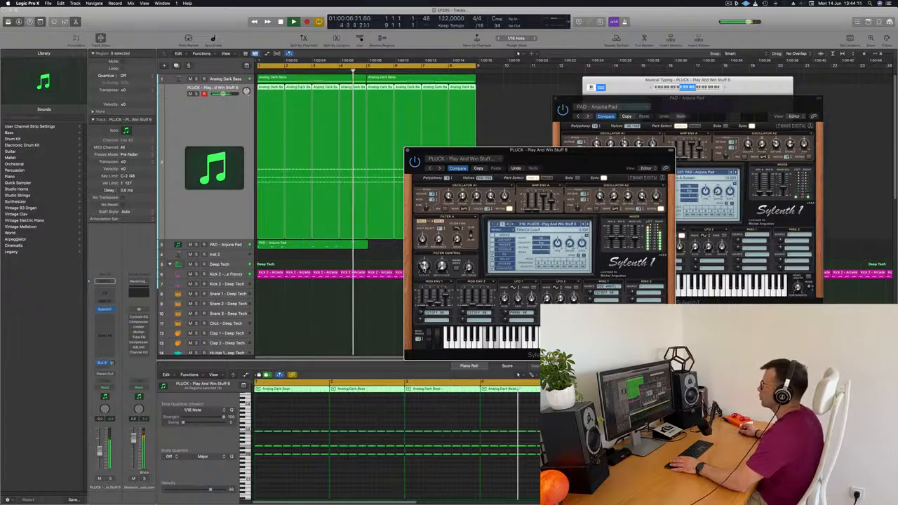
{"action": "left_click_drag", "start_coordinate": [543, 158], "coordinate": [474, 144]}
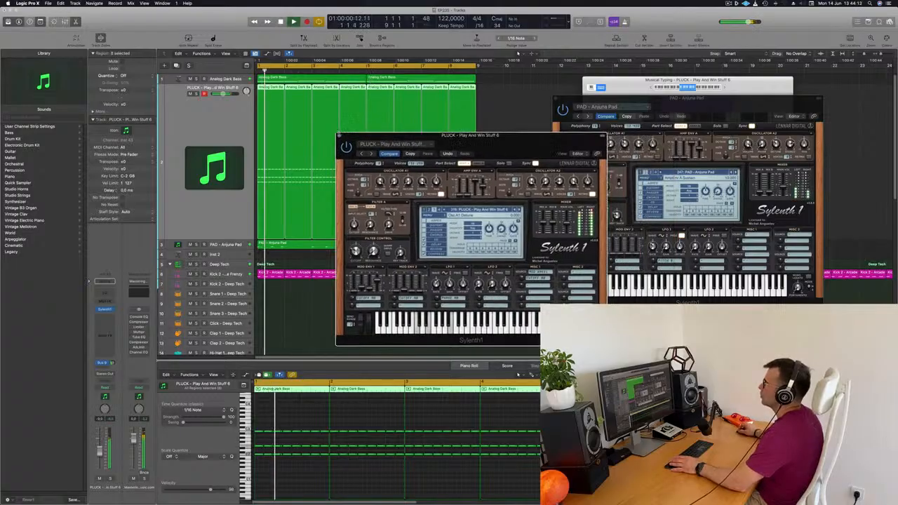
{"action": "left_click", "coordinate": [339, 136]}
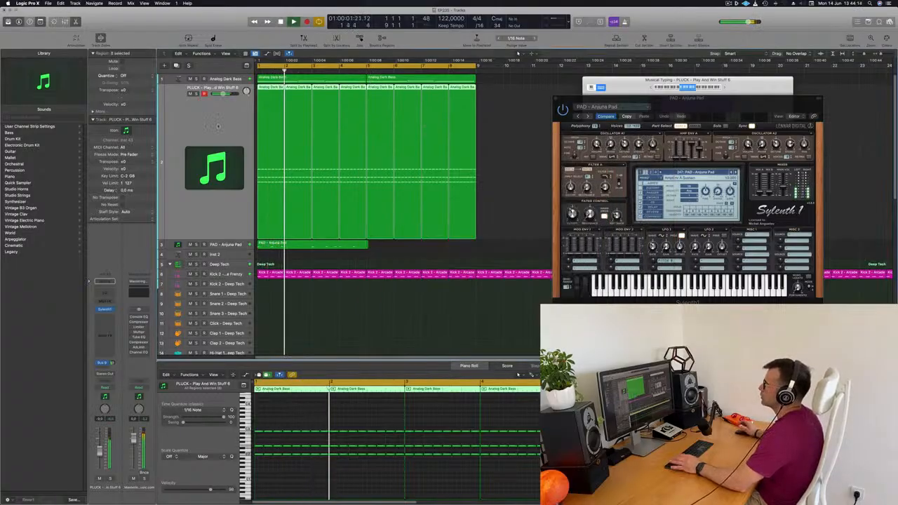
{"action": "left_click", "coordinate": [217, 245]}
{"action": "key", "text": "Return"}
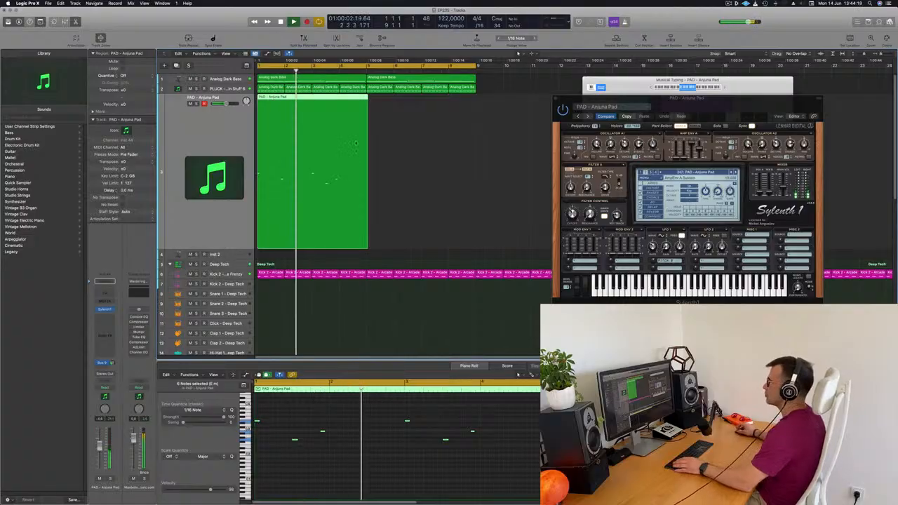
{"action": "key", "text": "Return"}
{"action": "left_click_drag", "start_coordinate": [319, 98], "coordinate": [433, 105]}
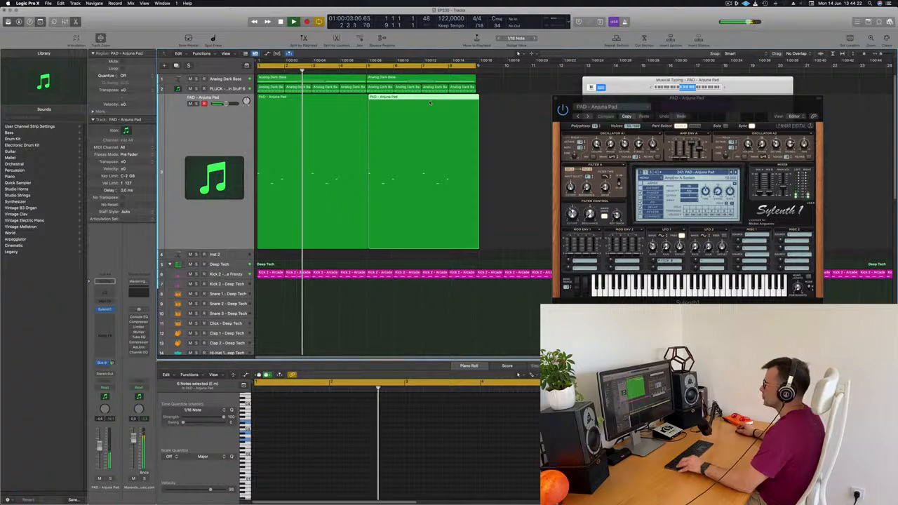
{"action": "key", "text": "Delete"}
Trim the end of the Anjuna Pad region exactly to bar 5 and copy the region to bar 5.
{"action": "left_click_drag", "start_coordinate": [369, 257], "coordinate": [367, 112]}
{"action": "key", "text": "Delete"}
{"action": "left_click", "coordinate": [313, 114]}
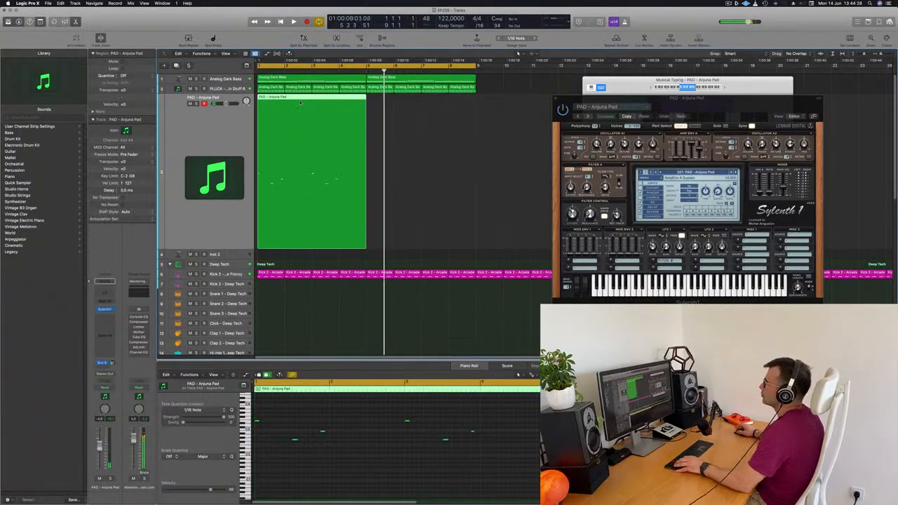
{"action": "left_click_drag", "start_coordinate": [300, 99], "coordinate": [411, 106]}
Duplicate the Analog Dark Bass track and copy both of its regions onto the new track.
{"action": "left_click", "coordinate": [455, 156], "text": "ctrl+alt"}
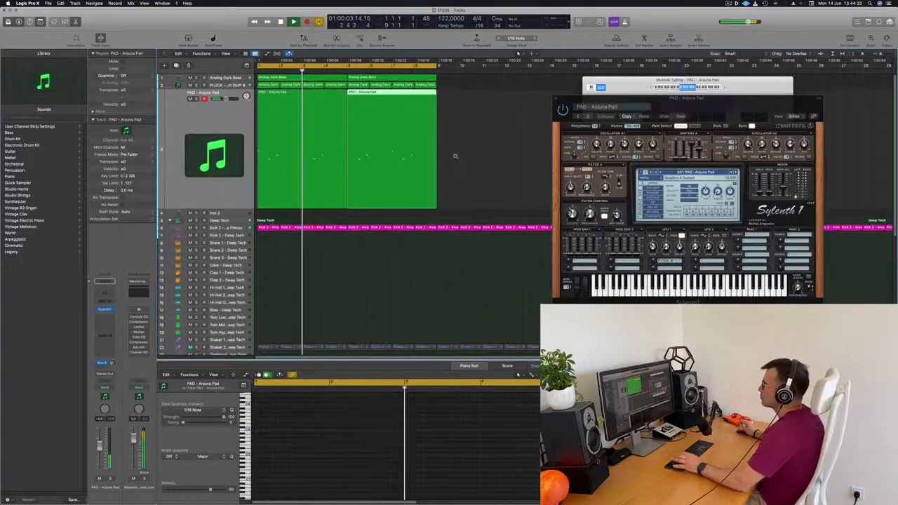
{"action": "scroll", "coordinate": [456, 156], "scroll_direction": "down", "scroll_amount": 2}
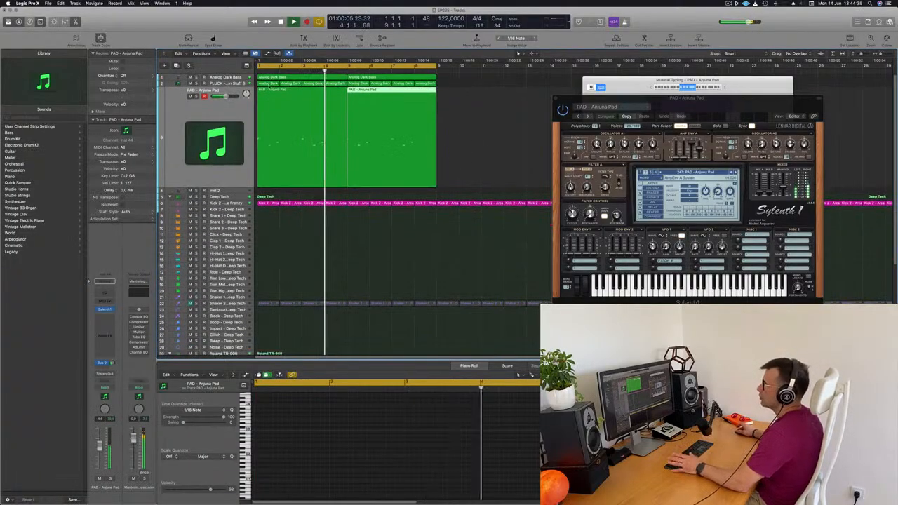
{"action": "left_click", "coordinate": [221, 78]}
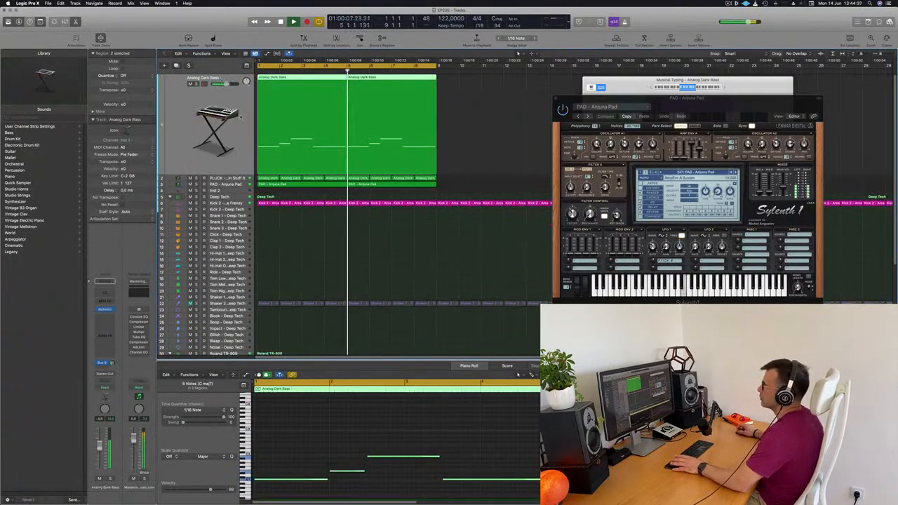
{"action": "left_click_drag", "start_coordinate": [224, 95], "coordinate": [222, 133]}
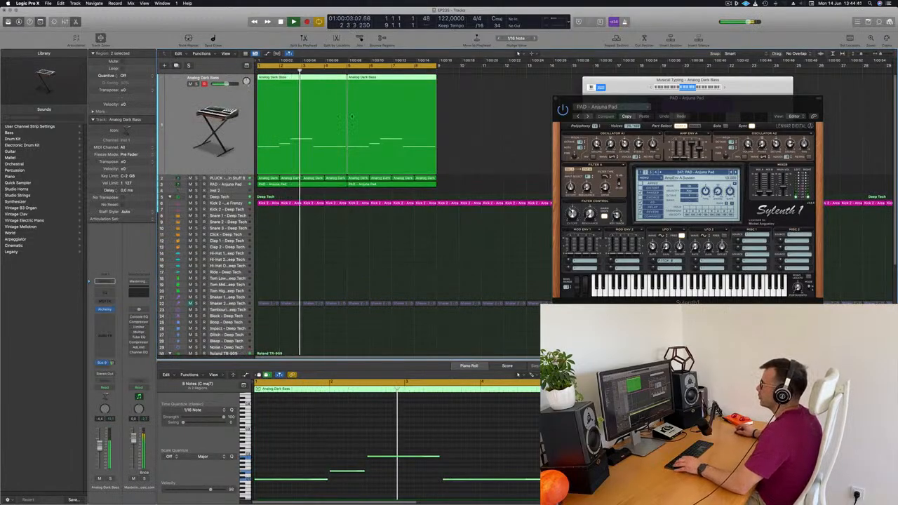
{"action": "key", "text": "super+d"}
{"action": "left_click", "coordinate": [303, 78]}
{"action": "left_click_drag", "start_coordinate": [302, 78], "coordinate": [391, 93]}
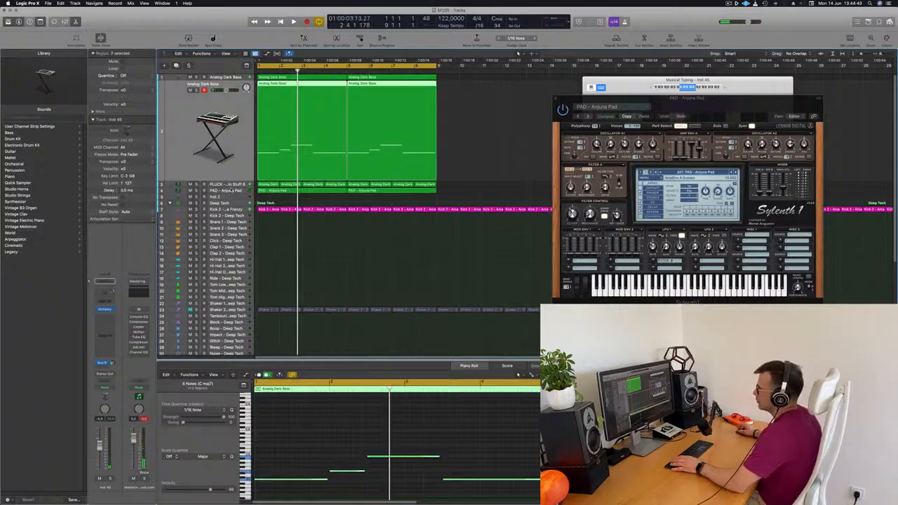
Duplicate the PAD - Anjuna Pad track and move the two copied Analog Dark Bass regions onto the duplicate.
{"action": "left_click", "coordinate": [231, 190]}
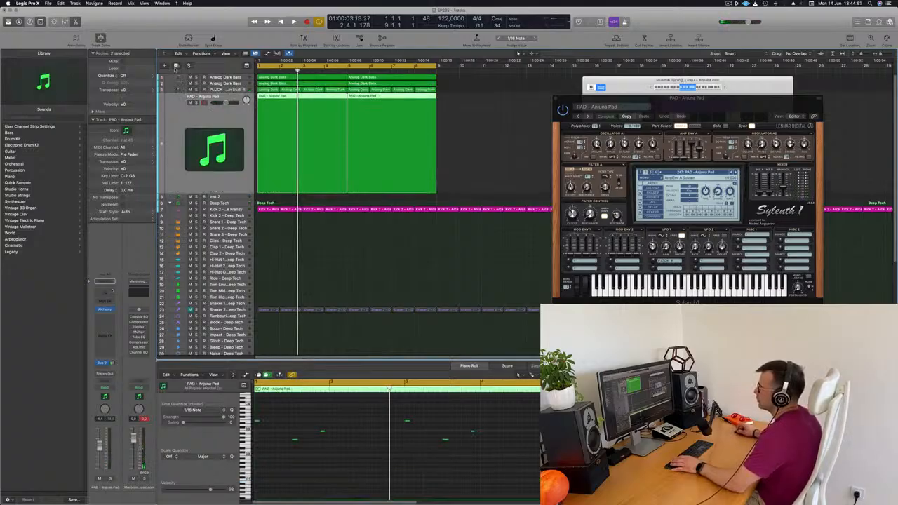
{"action": "left_click", "coordinate": [307, 83]}
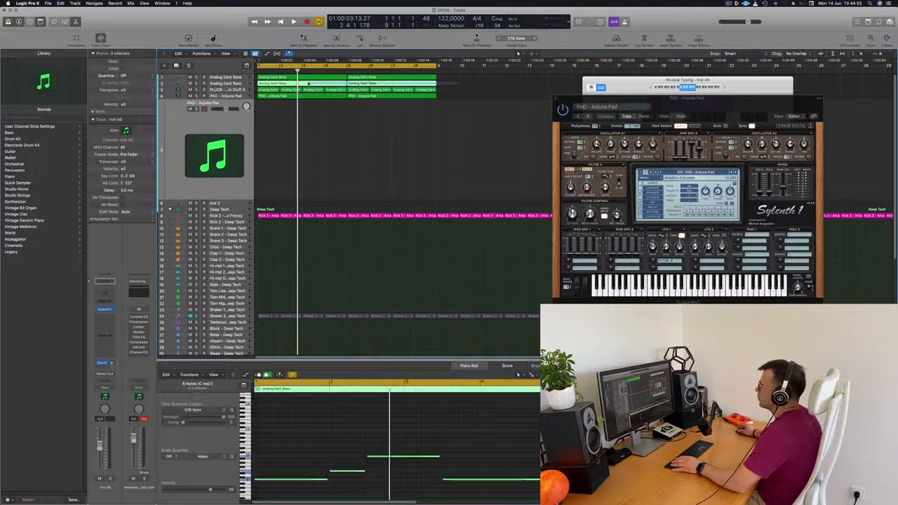
{"action": "left_click_drag", "start_coordinate": [300, 85], "coordinate": [301, 138]}
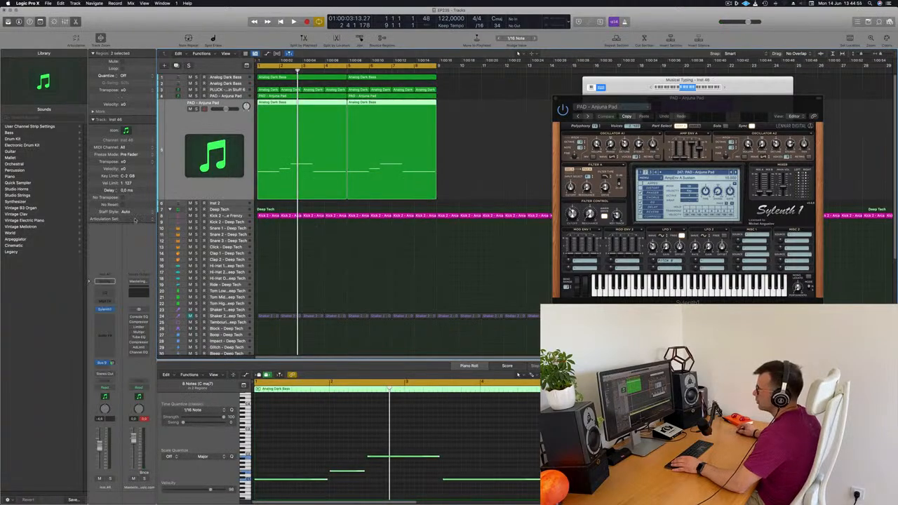
Transpose the copied bass notes up several octaves and play the loop with the new pad track's volume lowered.
{"action": "left_click", "coordinate": [334, 452]}
{"action": "scroll", "coordinate": [334, 452], "scroll_direction": "down", "scroll_amount": 5}
{"action": "key", "text": "alt+shift+Up"}
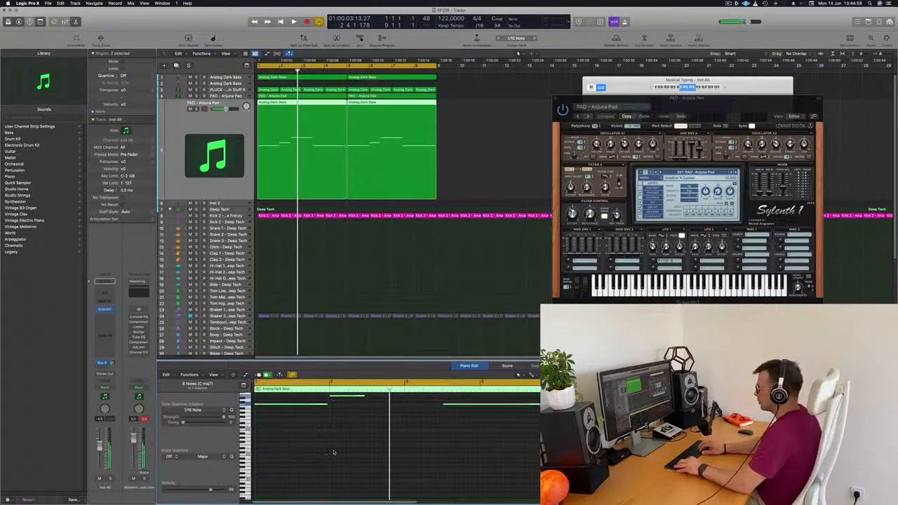
{"action": "left_click", "coordinate": [215, 128]}
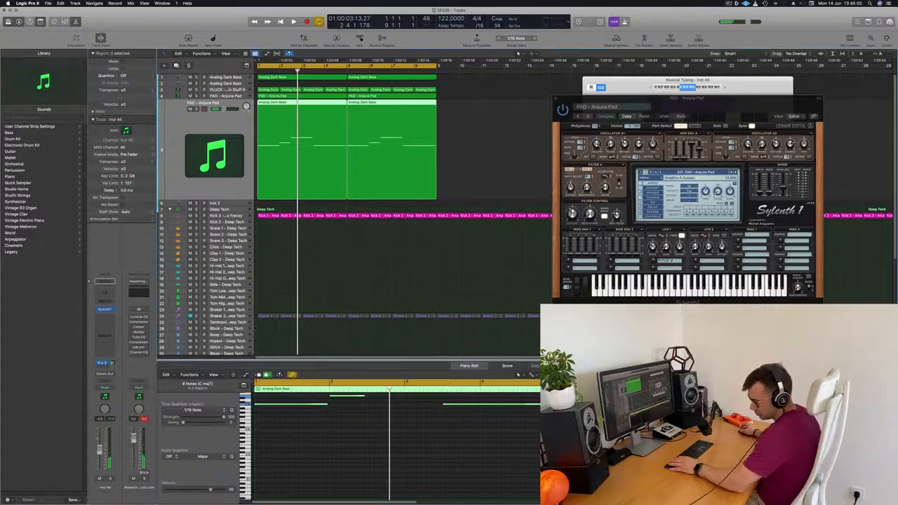
{"action": "key", "text": "space"}
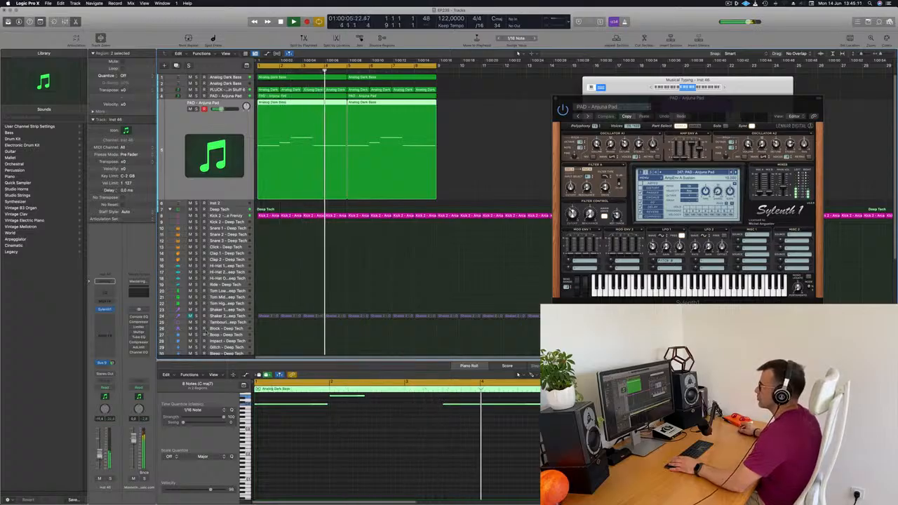
Select all notes on the duplicated pad track and transpose them down one octave.
{"action": "left_click", "coordinate": [402, 455]}
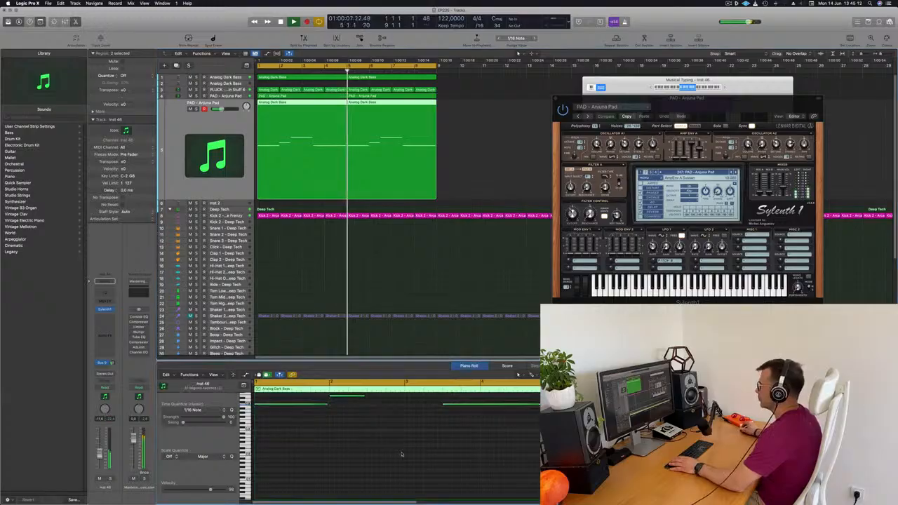
{"action": "scroll", "coordinate": [403, 453], "scroll_direction": "up", "scroll_amount": 3}
{"action": "key", "text": "super+a"}
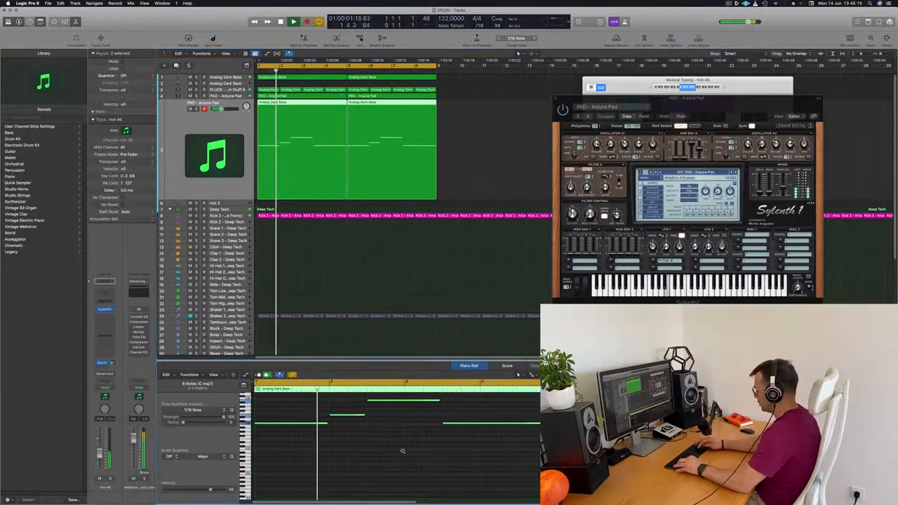
{"action": "key", "text": "shift+alt+Down"}
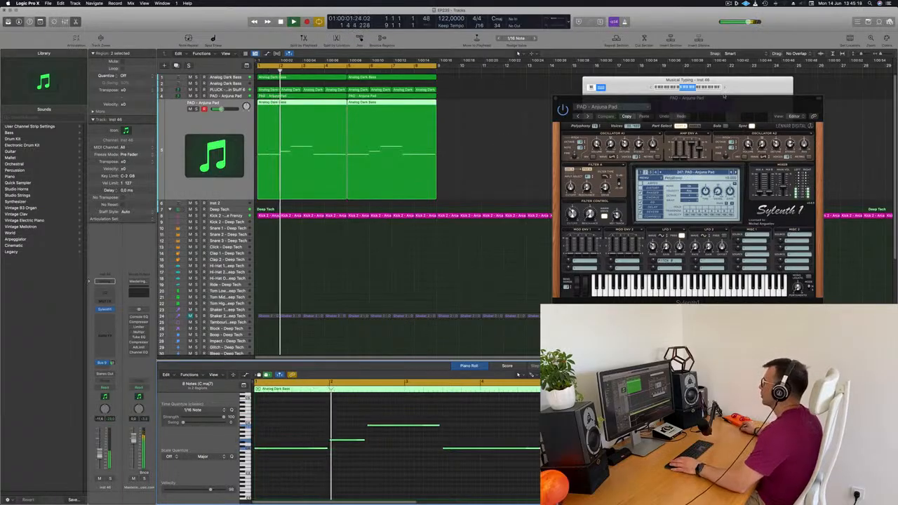
Browse the pad melody track's Sylenth1 presets to PAD - Deep Space 1, close the plug-in and move the Musical Typing window aside.
{"action": "left_click_drag", "start_coordinate": [717, 110], "coordinate": [593, 130]}
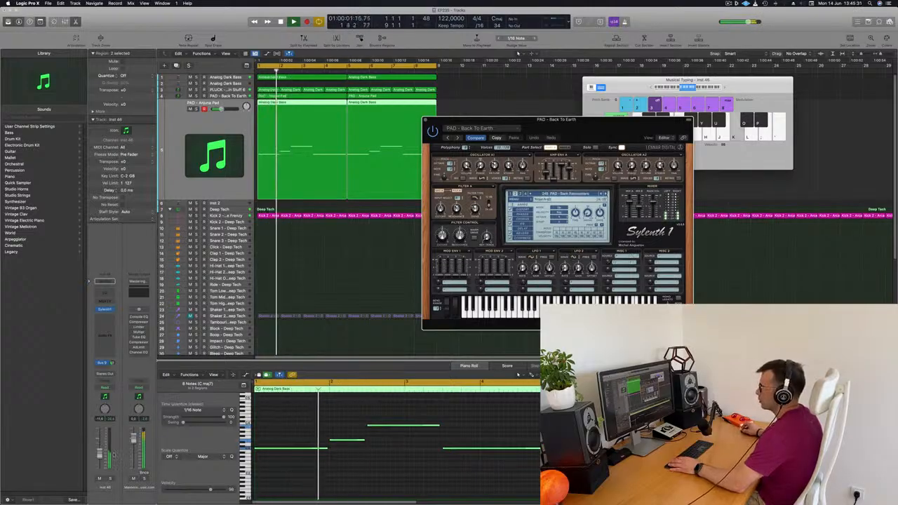
{"action": "key", "text": "bracketright"}
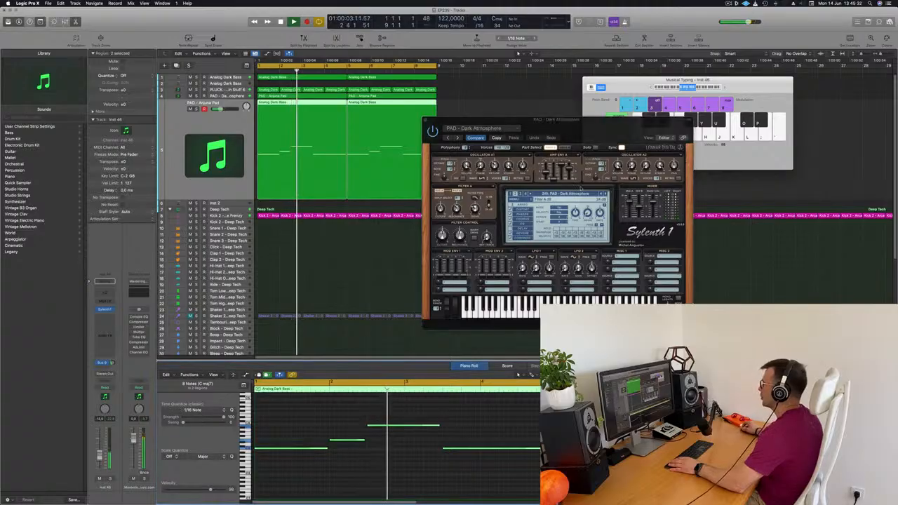
{"action": "key", "text": "bracketright"}
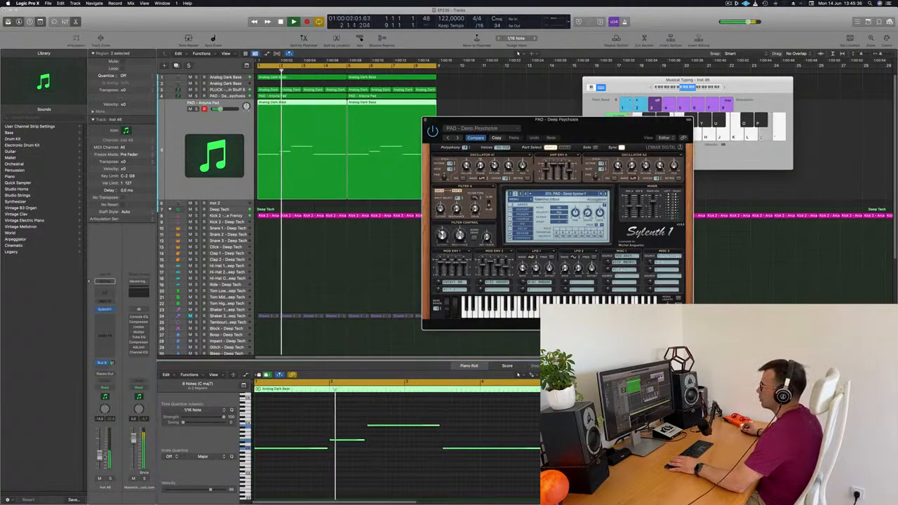
{"action": "key", "text": "bracketright"}
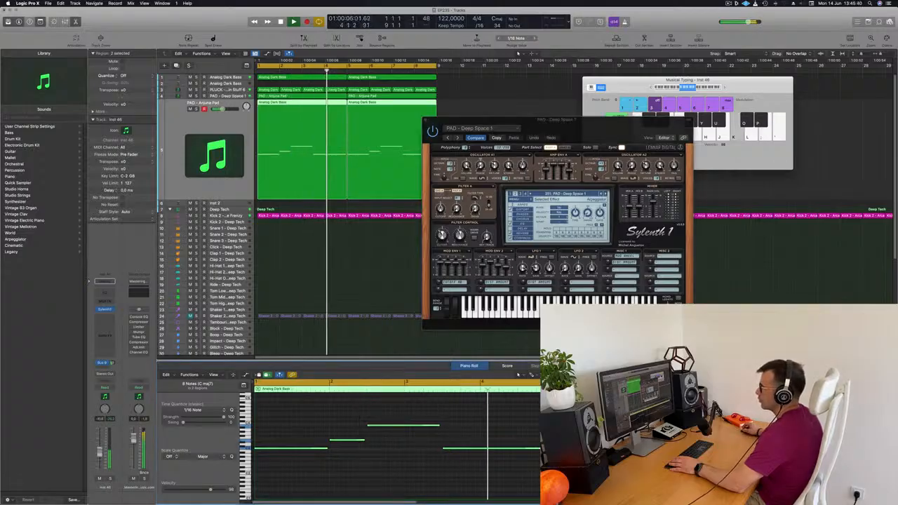
{"action": "left_click_drag", "start_coordinate": [566, 123], "coordinate": [536, 128]}
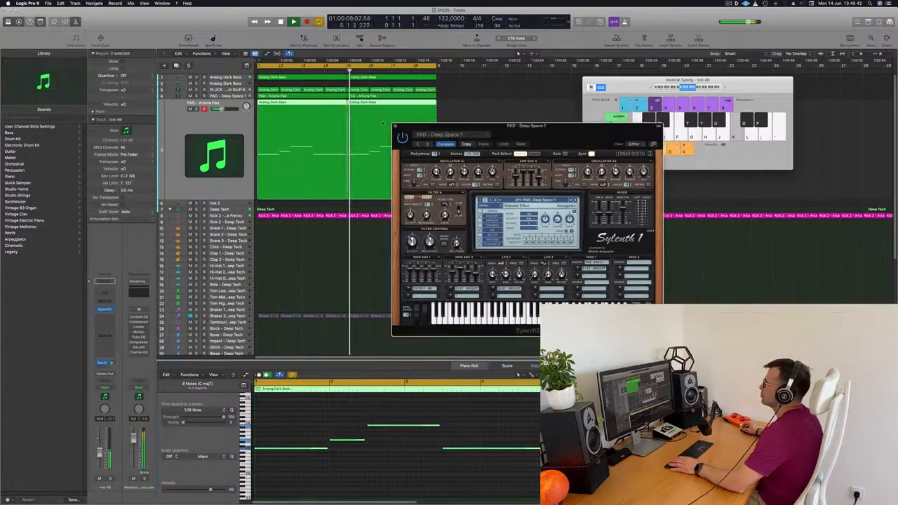
{"action": "left_click", "coordinate": [395, 127]}
{"action": "left_click_drag", "start_coordinate": [631, 80], "coordinate": [749, 69]}
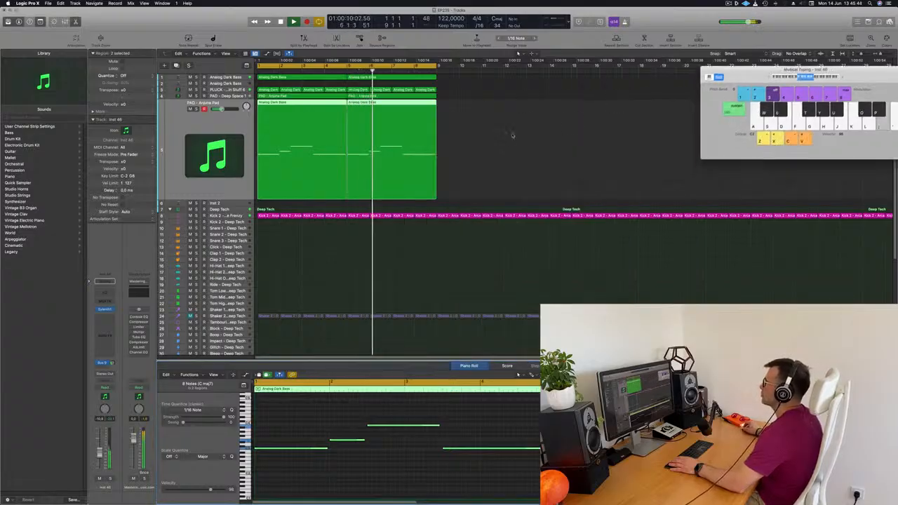
Listen to the duplicated PAD - Anjuna Pad track in solo, unsolo it, and compare its notes with the Analog Dark Bass region.
{"action": "left_click", "coordinate": [514, 134]}
{"action": "left_click", "coordinate": [197, 109]}
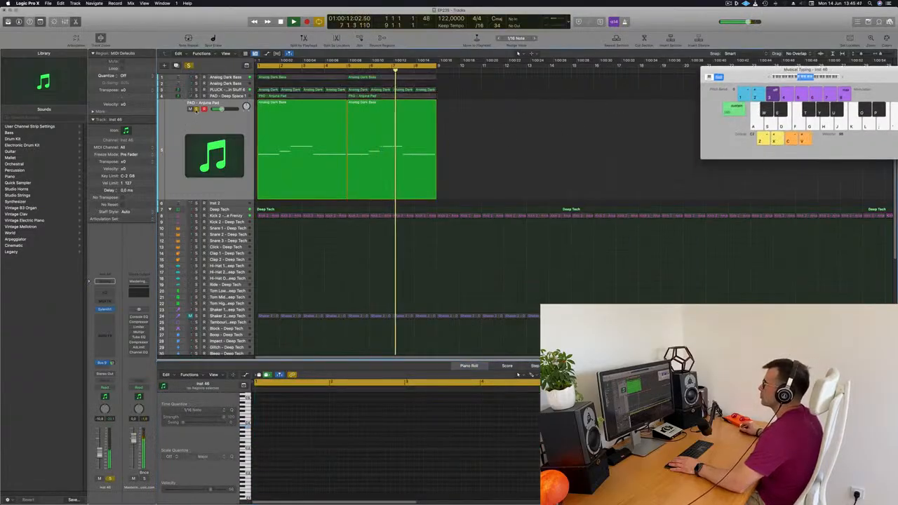
{"action": "left_click", "coordinate": [197, 109]}
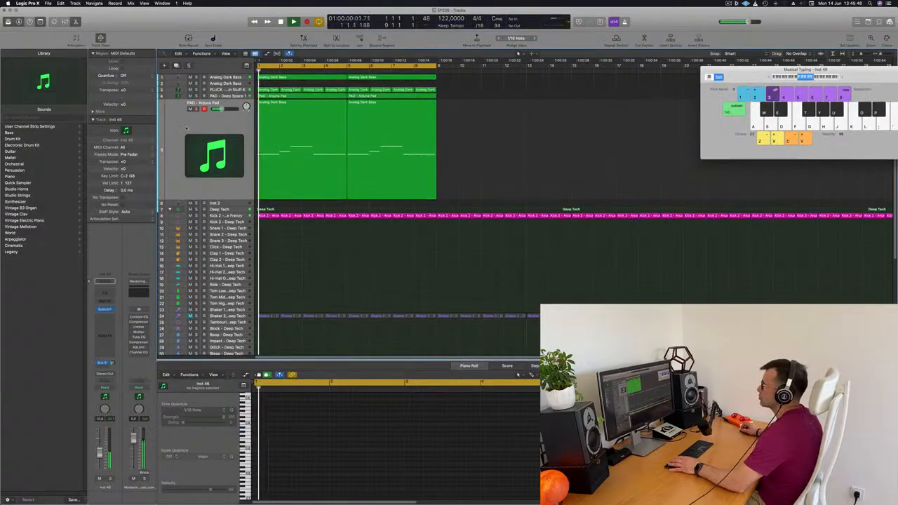
{"action": "left_click", "coordinate": [185, 128]}
{"action": "left_click", "coordinate": [310, 79]}
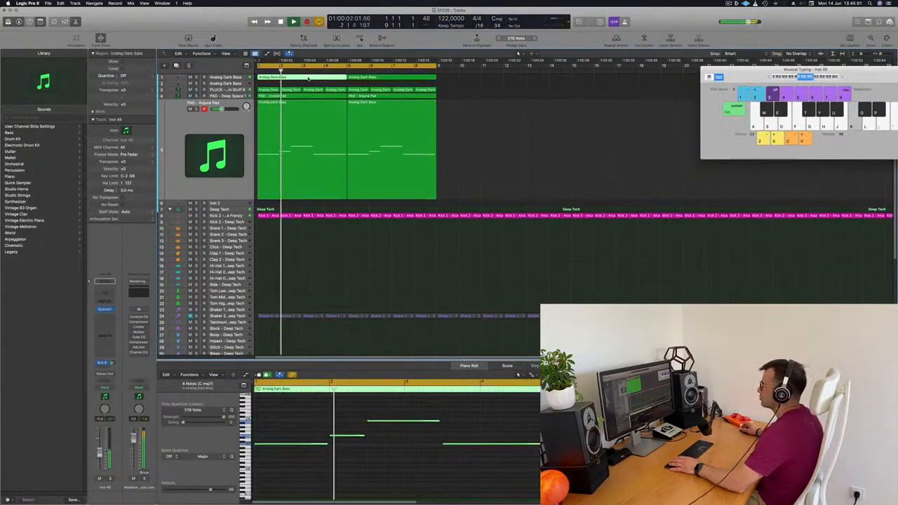
{"action": "left_click", "coordinate": [497, 134]}
{"action": "left_click_drag", "start_coordinate": [516, 142], "coordinate": [266, 153]}
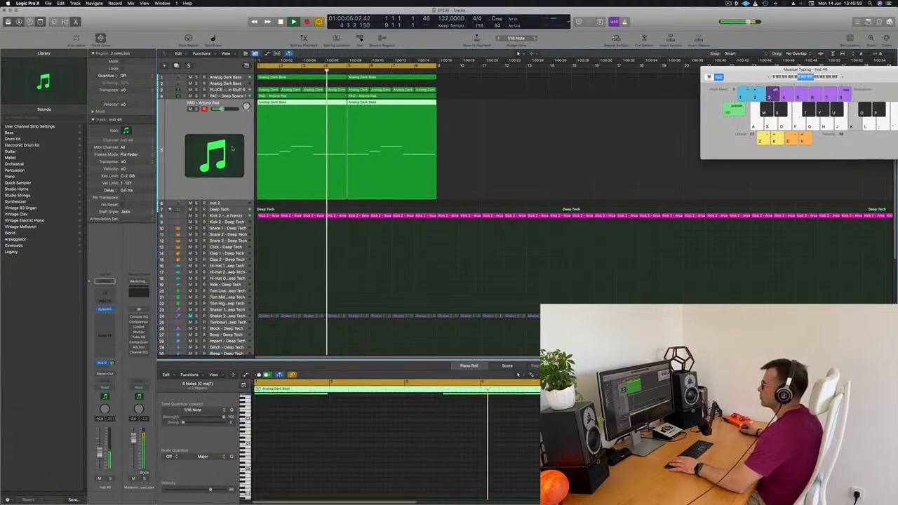
Select the PLUCK - Play And Win Stuff 6 track and open its Sylenth1 instrument while the loop plays.
{"action": "left_click", "coordinate": [216, 90]}
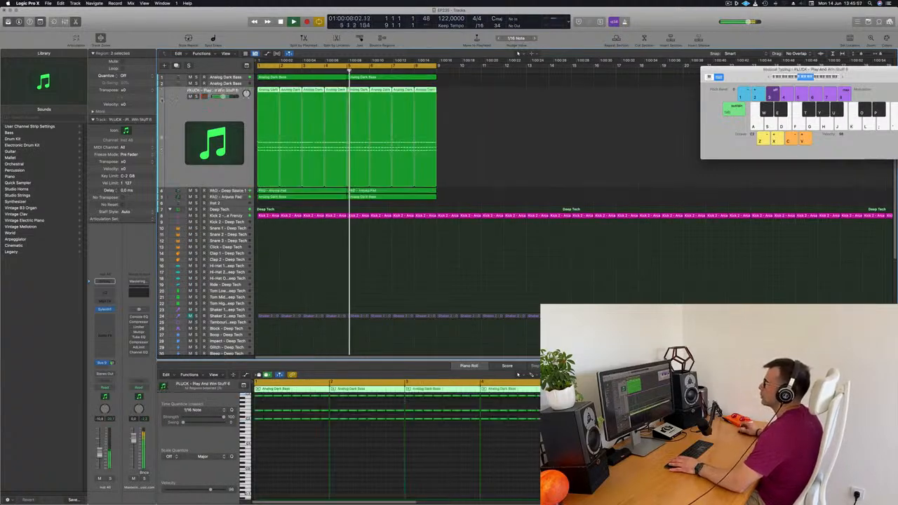
{"action": "key", "text": "Return"}
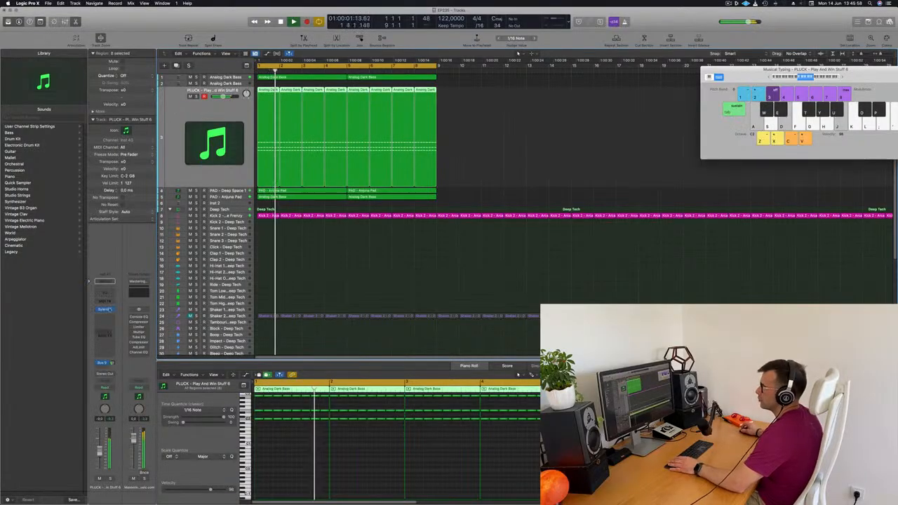
{"action": "left_click", "coordinate": [106, 310]}
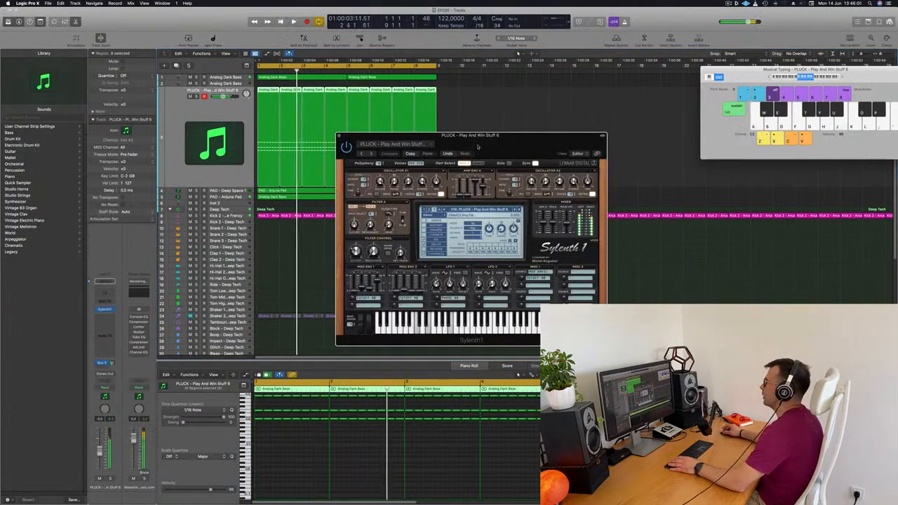
{"action": "left_click_drag", "start_coordinate": [526, 142], "coordinate": [508, 144]}
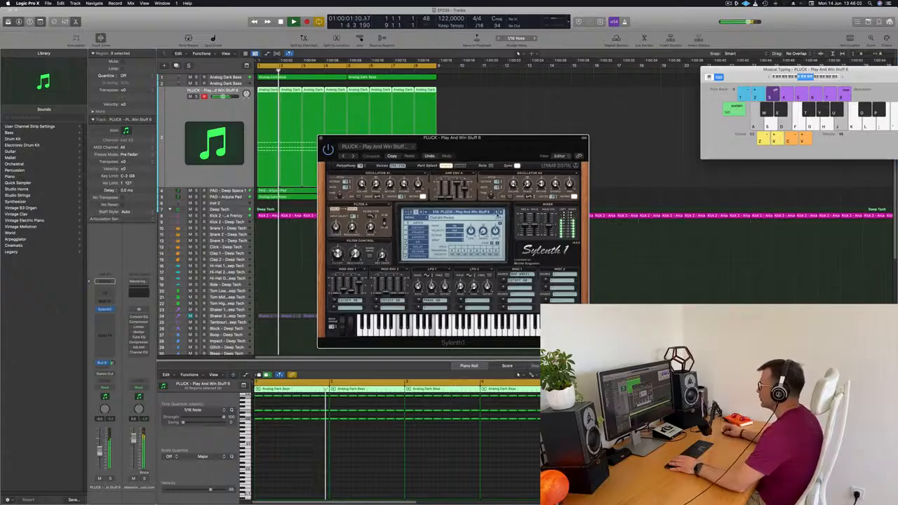
Load the PLUCK - 4AM preset in Sylenth1 and audition it by starting and stopping the loop.
{"action": "left_click", "coordinate": [459, 212]}
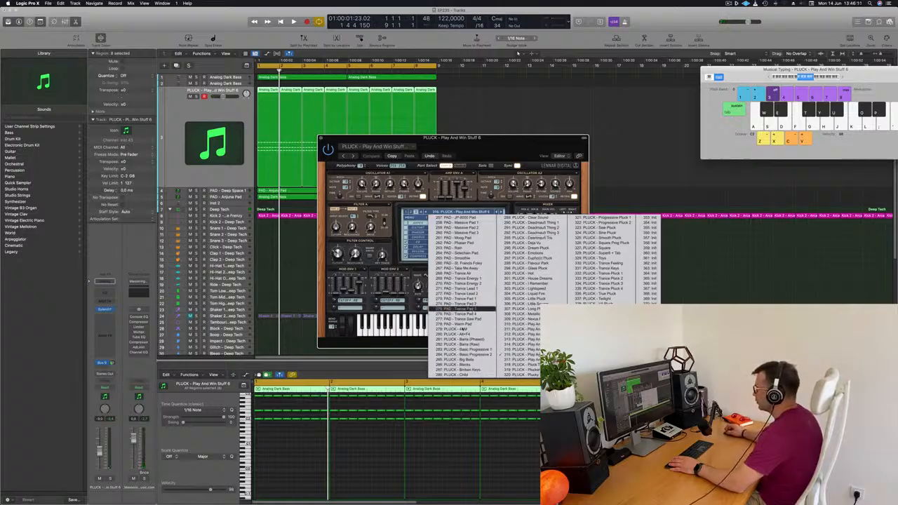
{"action": "left_click", "coordinate": [463, 330]}
{"action": "left_click_drag", "start_coordinate": [489, 138], "coordinate": [520, 120]}
{"action": "key", "text": "space"}
{"action": "key", "text": "space"}
{"action": "key", "text": "space"}
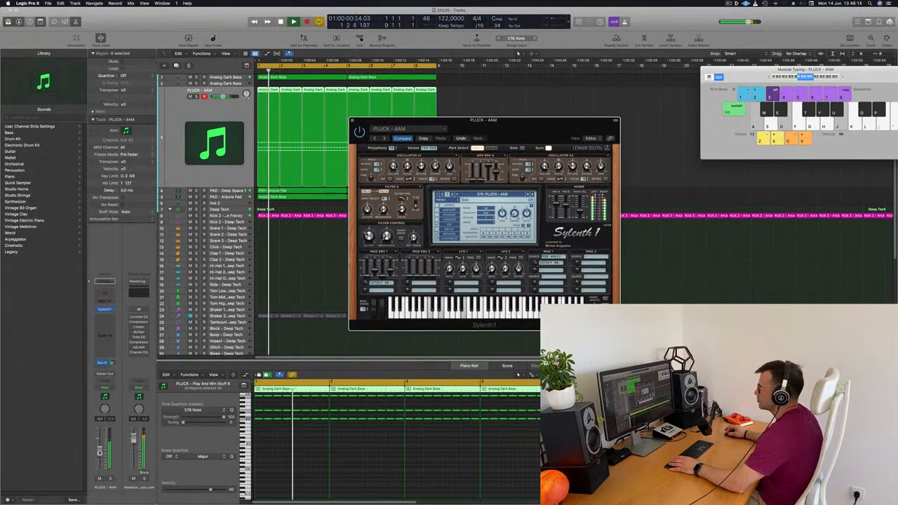
{"action": "left_click", "coordinate": [34, 393]}
{"action": "key", "text": "space"}
{"action": "key", "text": "space"}
{"action": "key", "text": "a"}
{"action": "key", "text": "space"}
{"action": "key", "text": "space"}
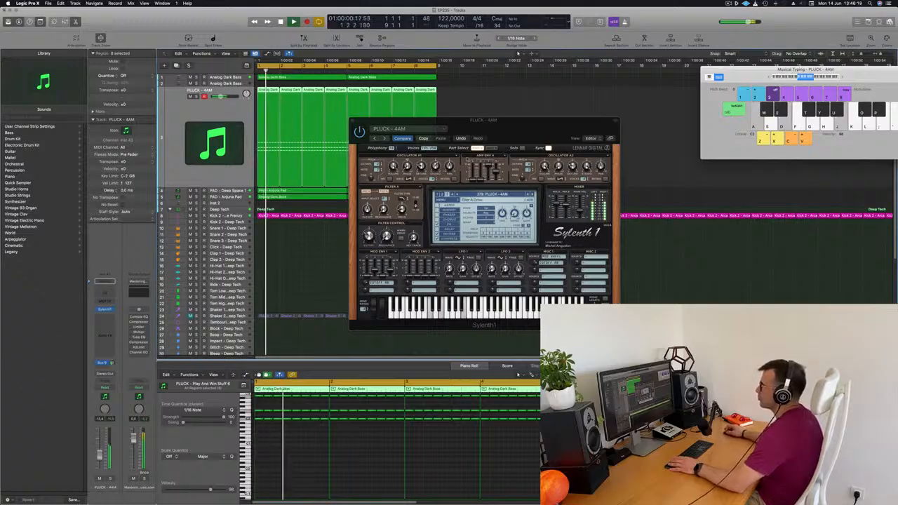
{"action": "key", "text": "space"}
{"action": "key", "text": "space"}
Advance through the pluck presets to PLUCK - Basic Progressive 1 and raise the track's volume slightly.
{"action": "left_click", "coordinate": [531, 194]}
{"action": "left_click", "coordinate": [531, 194]}
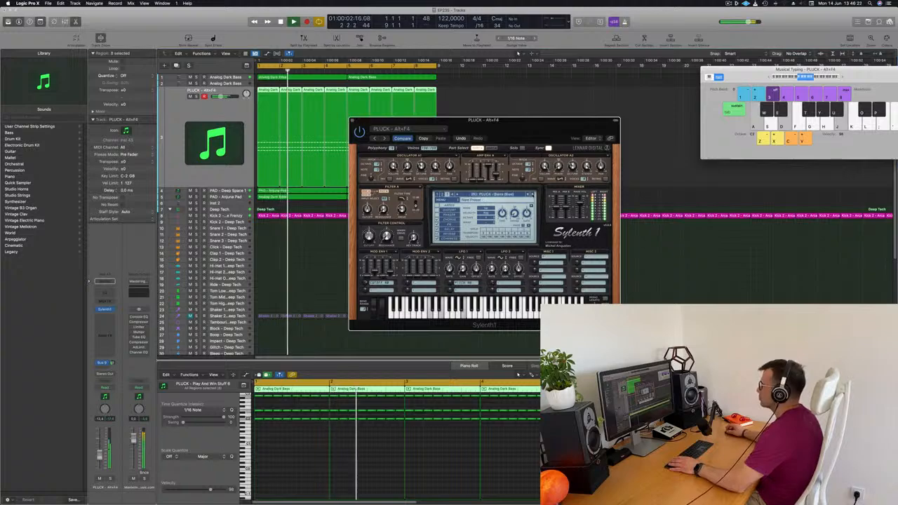
{"action": "left_click", "coordinate": [531, 195]}
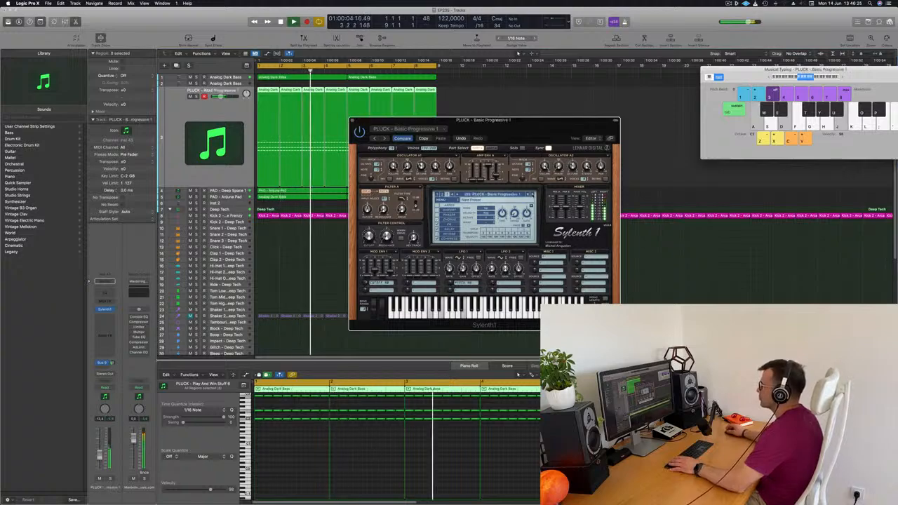
{"action": "left_click_drag", "start_coordinate": [505, 121], "coordinate": [578, 131]}
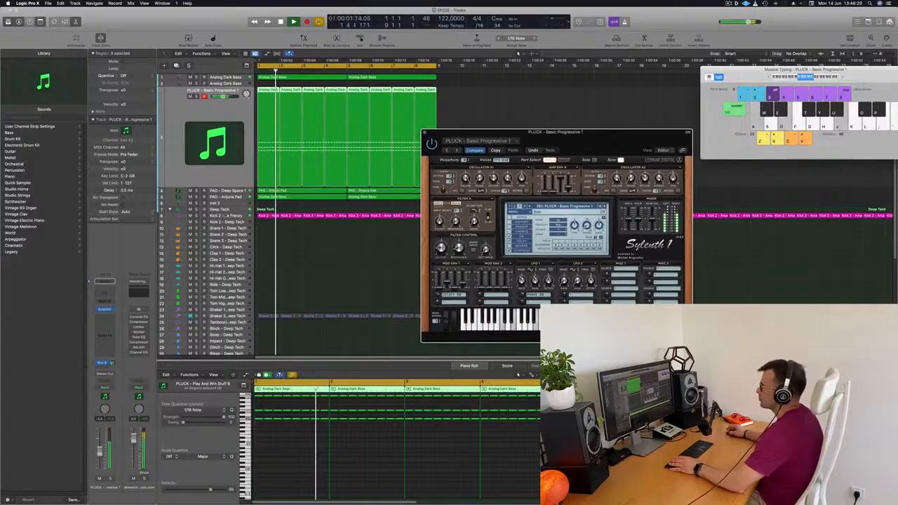
{"action": "left_click_drag", "start_coordinate": [100, 451], "coordinate": [99, 449]}
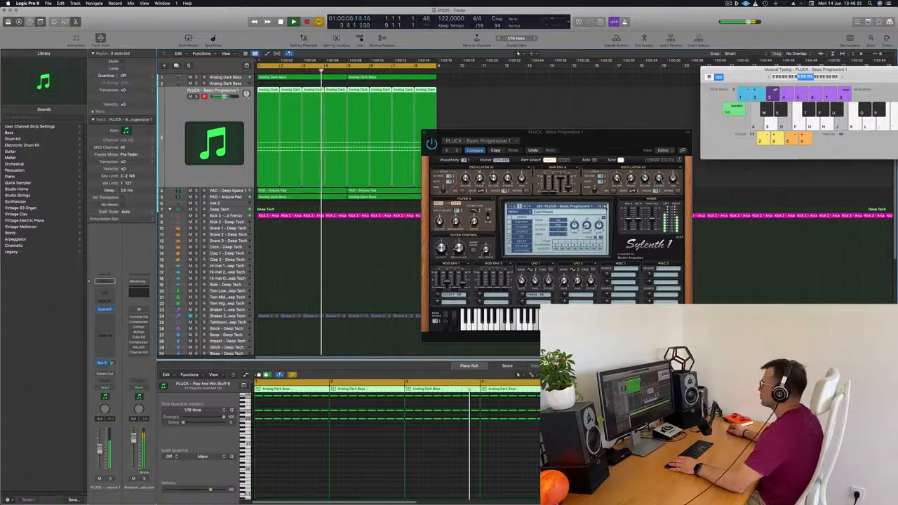
Audition the following pluck presets up to PLUCK - Deadmau5 Toy and lower the pluck track's volume.
{"action": "left_click", "coordinate": [606, 207]}
{"action": "left_click", "coordinate": [605, 206]}
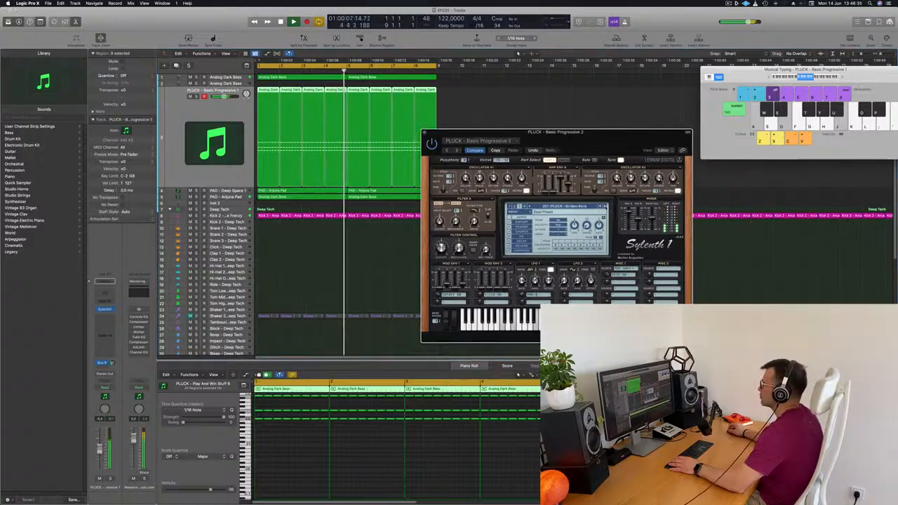
{"action": "left_click", "coordinate": [605, 206]}
{"action": "left_click", "coordinate": [606, 206]}
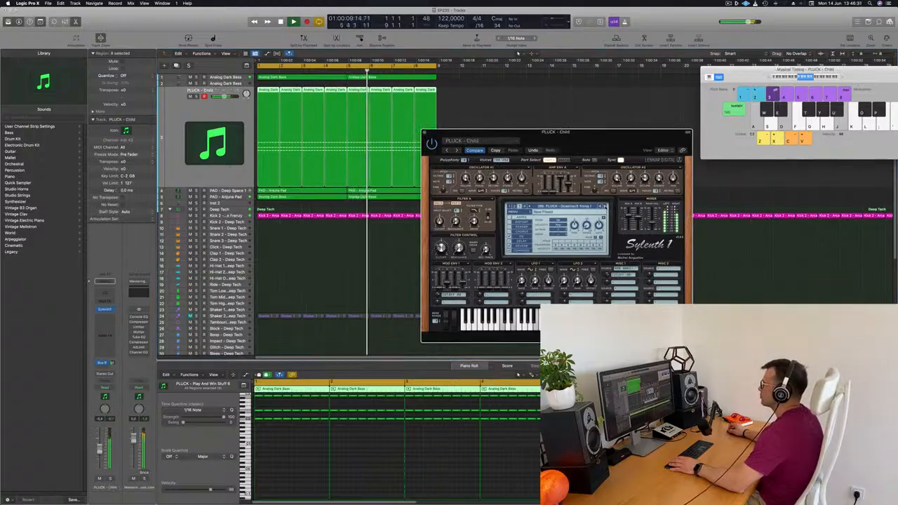
{"action": "left_click", "coordinate": [605, 206]}
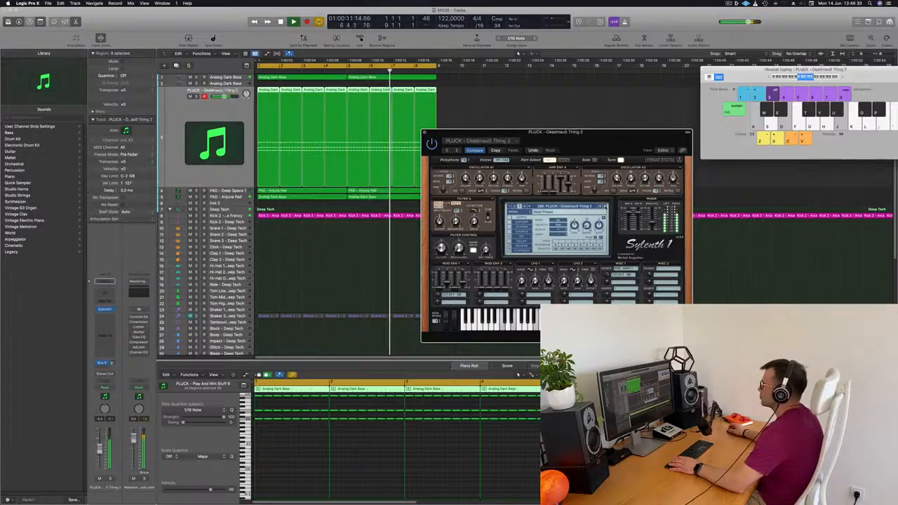
{"action": "left_click", "coordinate": [606, 206]}
{"action": "left_click", "coordinate": [605, 206]}
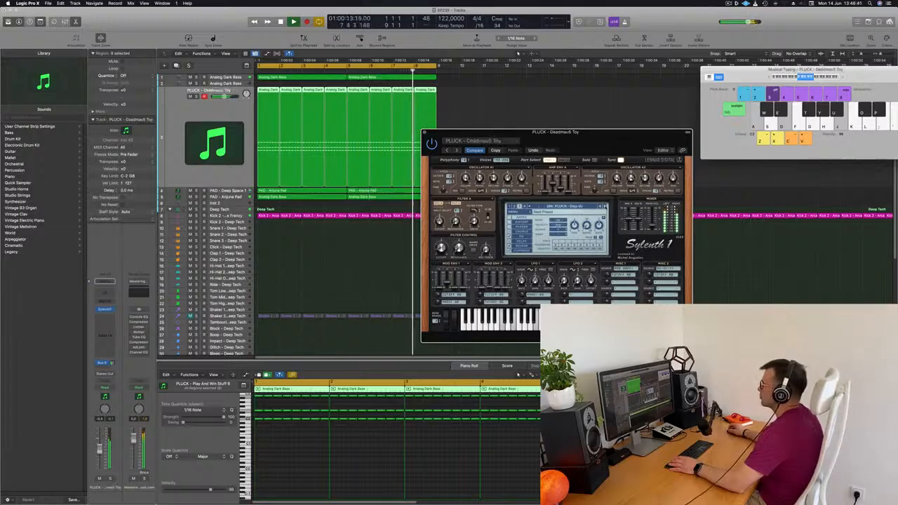
{"action": "left_click", "coordinate": [602, 207]}
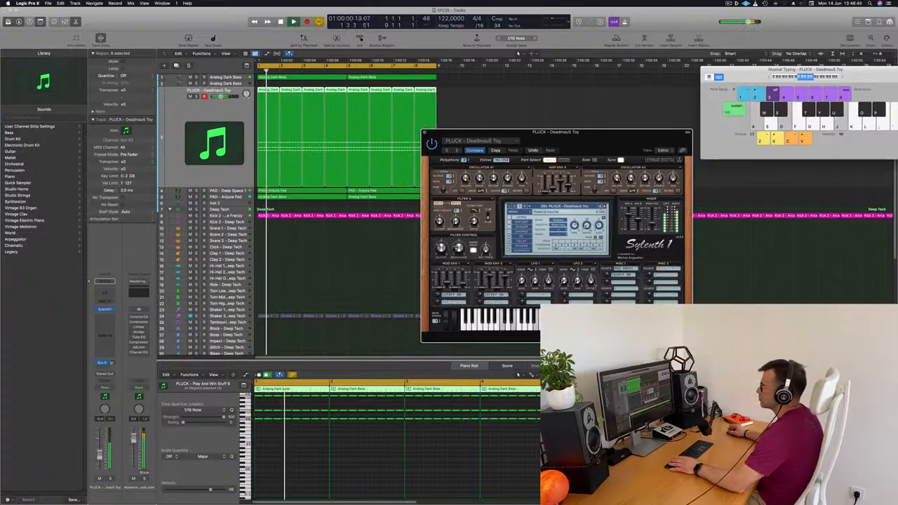
{"action": "left_click", "coordinate": [210, 105]}
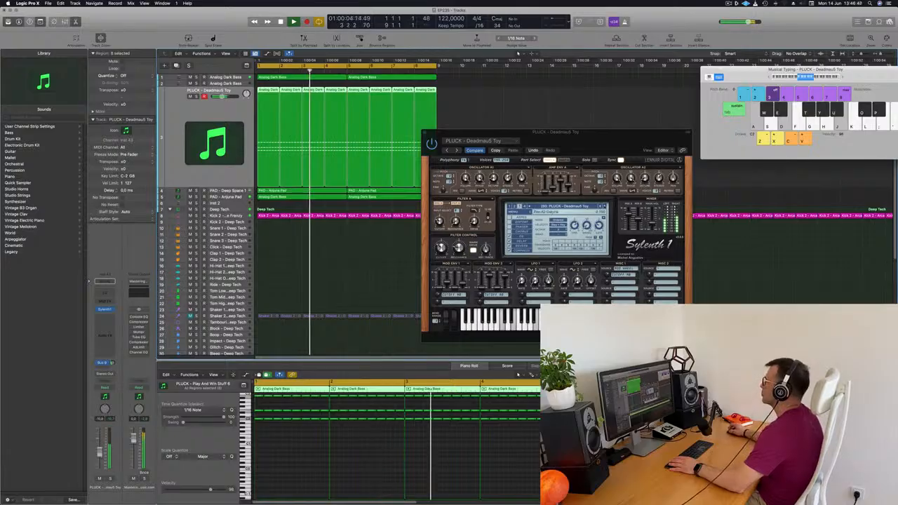
Try the PLUCK - Deja Vu preset, then load PLUCK - Very Big Saw from the preset list.
{"action": "left_click", "coordinate": [605, 206]}
{"action": "left_click", "coordinate": [605, 206]}
{"action": "left_click", "coordinate": [572, 207]}
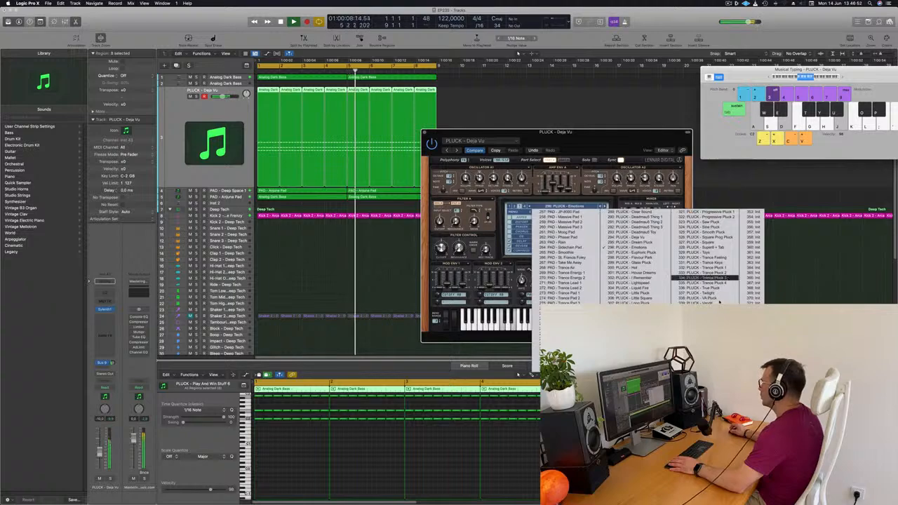
{"action": "left_click", "coordinate": [705, 309]}
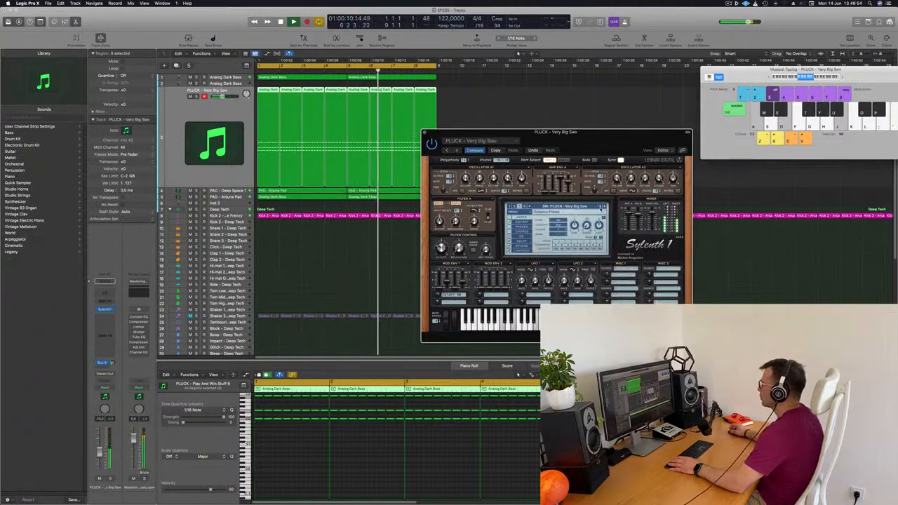
Go back through the preceding pluck presets, including True Pluck and Trance Pluck 4, and settle on PLUCK - Super8 + Tab.
{"action": "left_click", "coordinate": [601, 207]}
{"action": "left_click", "coordinate": [601, 207]}
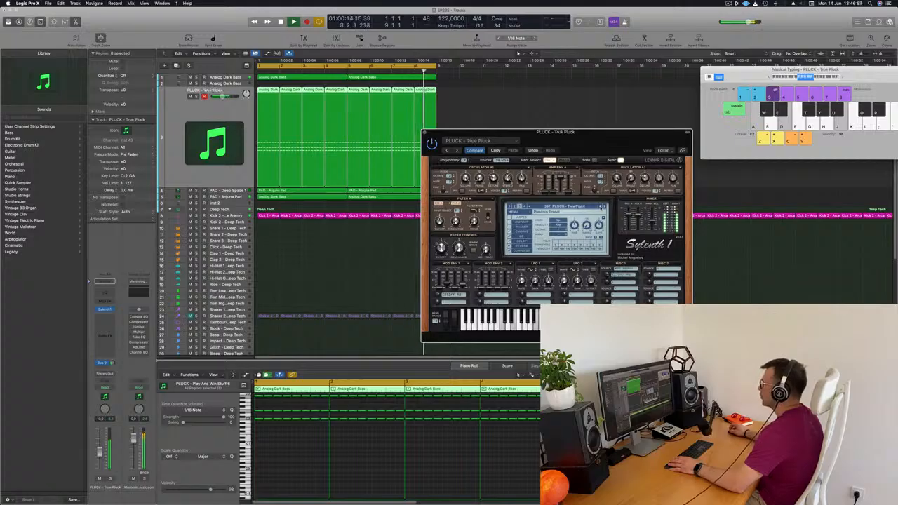
{"action": "left_click", "coordinate": [601, 207]}
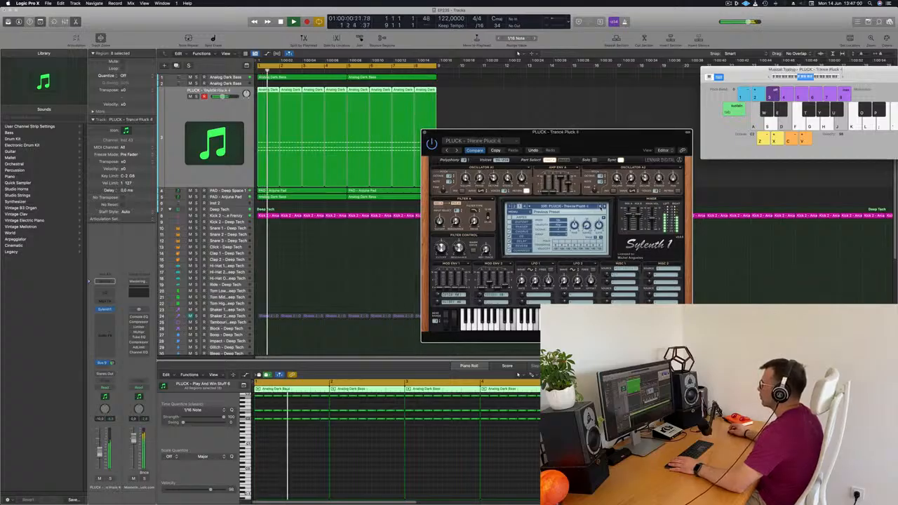
{"action": "left_click", "coordinate": [601, 207]}
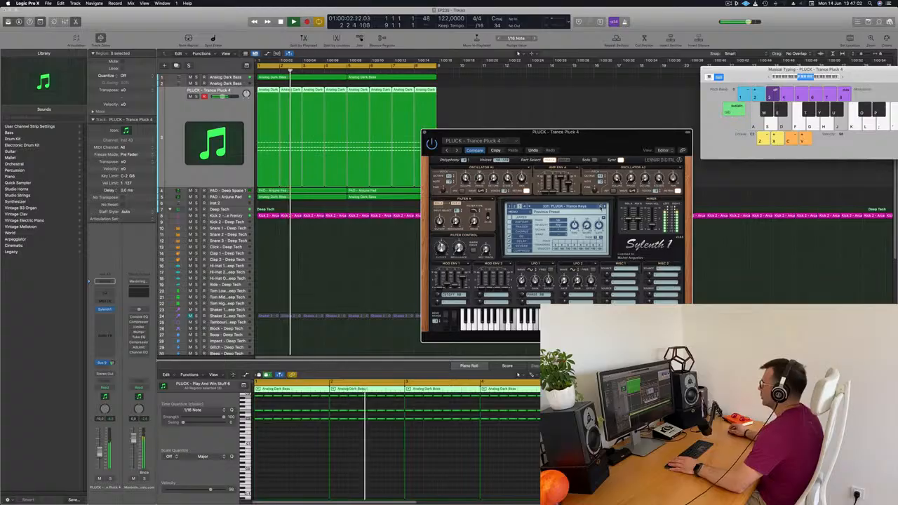
{"action": "left_click", "coordinate": [601, 207]}
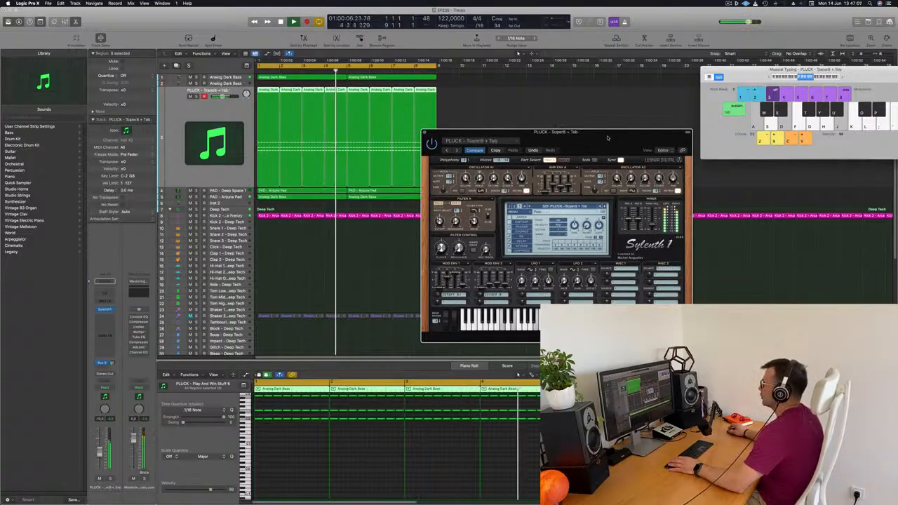
{"action": "left_click_drag", "start_coordinate": [609, 133], "coordinate": [584, 130]}
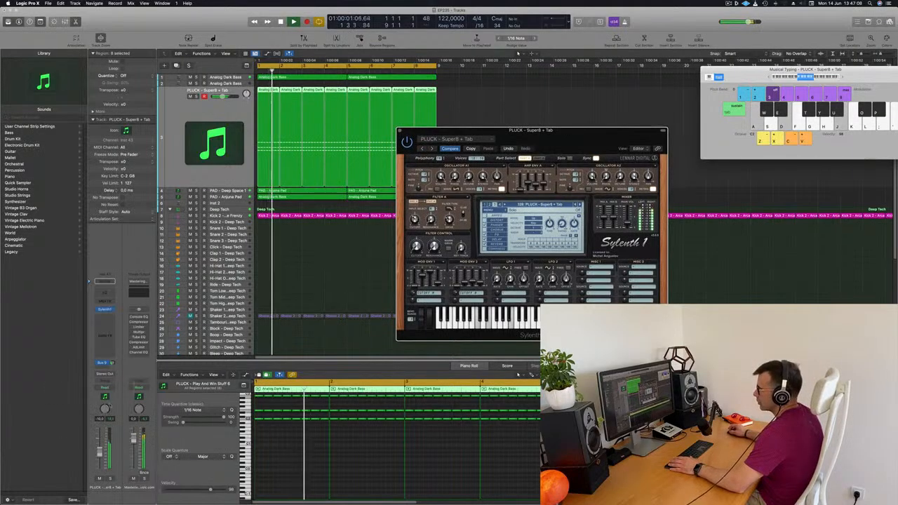
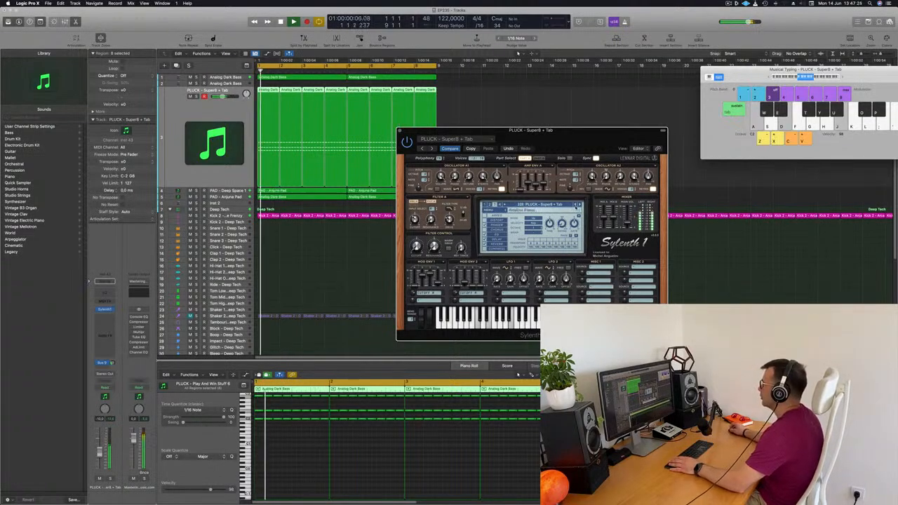
Step back through the pluck presets past PLUCK - Square and Smooth Pluck, settling on PLUCK - Saw Pluck.
{"action": "left_click", "coordinate": [576, 205]}
{"action": "left_click", "coordinate": [576, 204]}
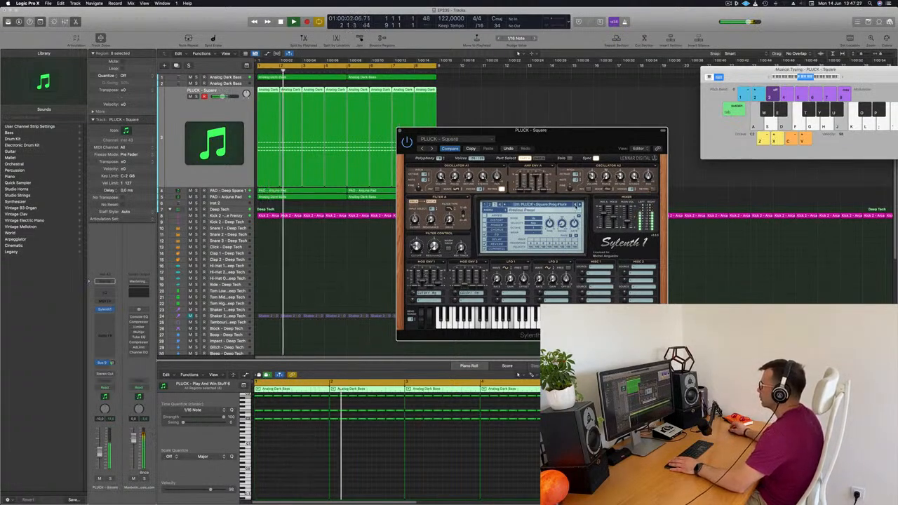
{"action": "left_click", "coordinate": [576, 205]}
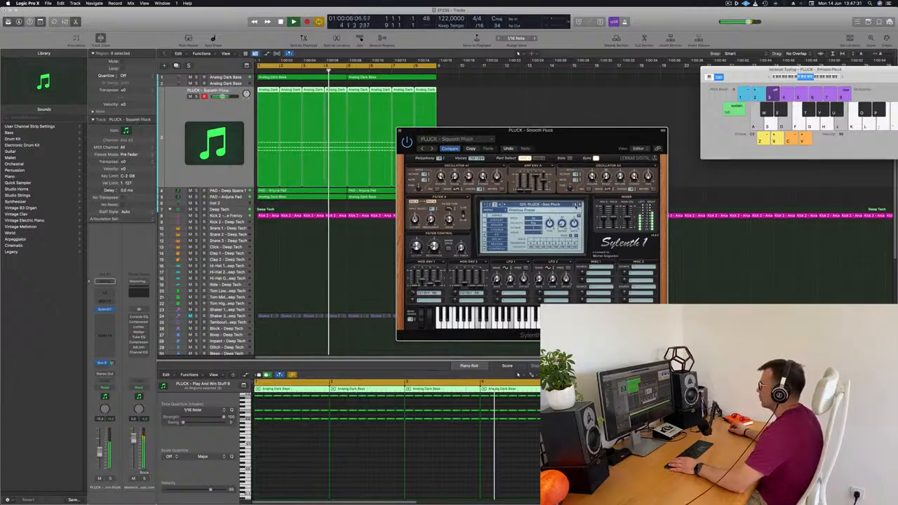
{"action": "left_click_drag", "start_coordinate": [569, 137], "coordinate": [585, 159]}
{"action": "key", "text": "["}
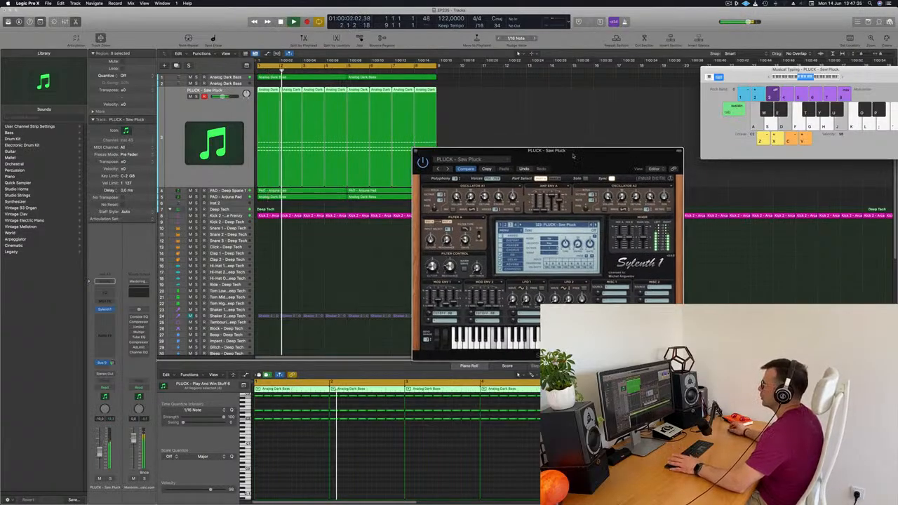
Close the pluck synth's window and open Alchemy on the empty Inst 2 track.
{"action": "left_click", "coordinate": [415, 151]}
{"action": "left_click", "coordinate": [524, 166]}
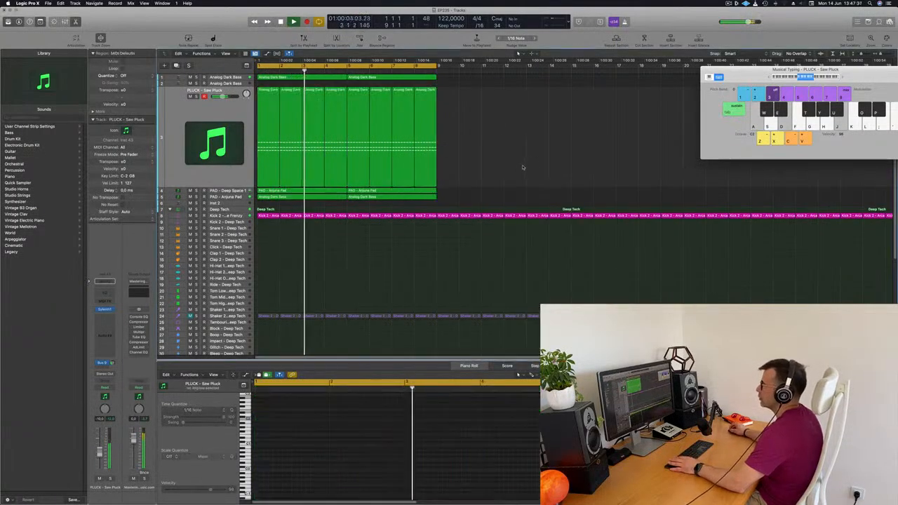
{"action": "left_click", "coordinate": [165, 139]}
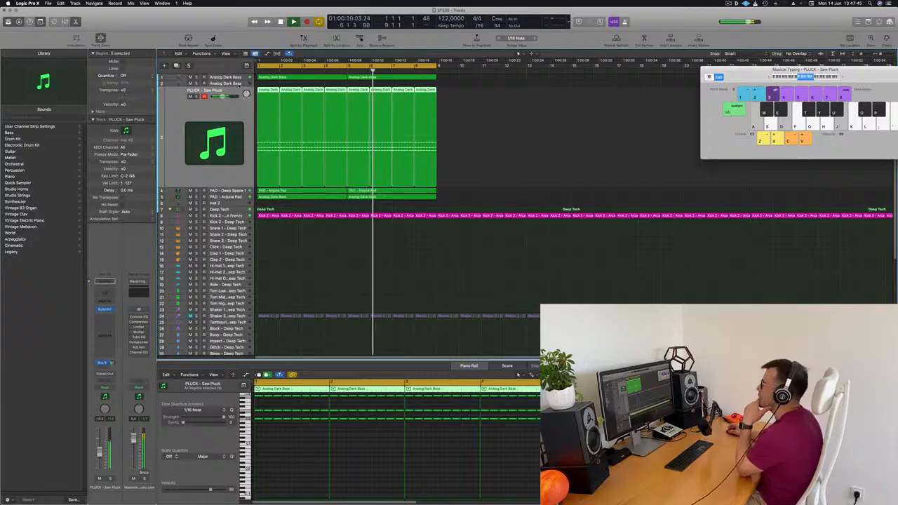
{"action": "left_click", "coordinate": [230, 203]}
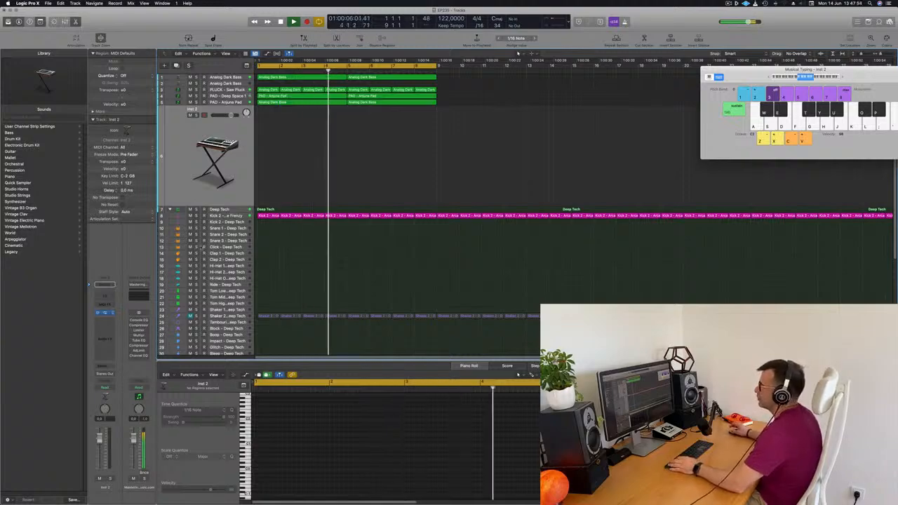
{"action": "left_click", "coordinate": [104, 314]}
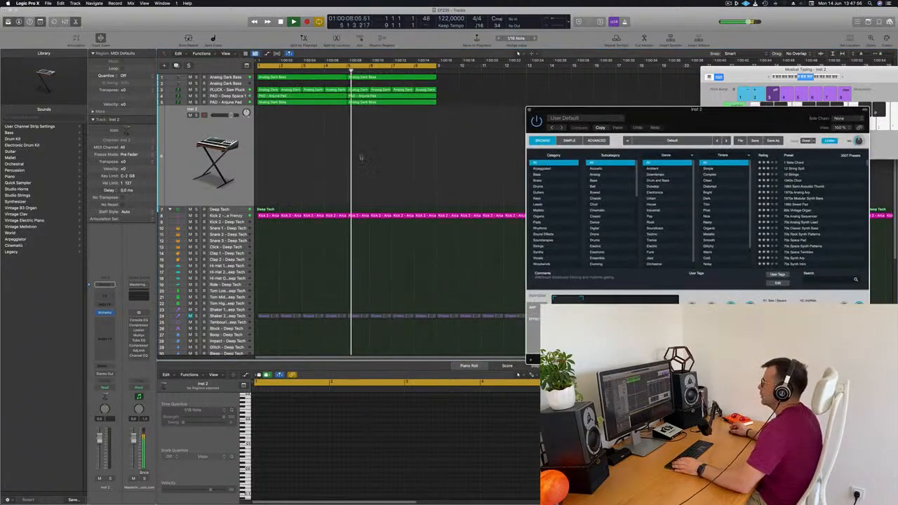
Stop playback, duplicate the bass, pluck and pad regions into bars 9 to 17, and extend the cycle range to bar 17.
{"action": "left_click", "coordinate": [381, 138]}
{"action": "left_click_drag", "start_coordinate": [364, 114], "coordinate": [260, 114]}
{"action": "key", "text": "space"}
{"action": "left_click_drag", "start_coordinate": [443, 78], "coordinate": [272, 112]}
{"action": "left_click_drag", "start_coordinate": [299, 79], "coordinate": [616, 66]}
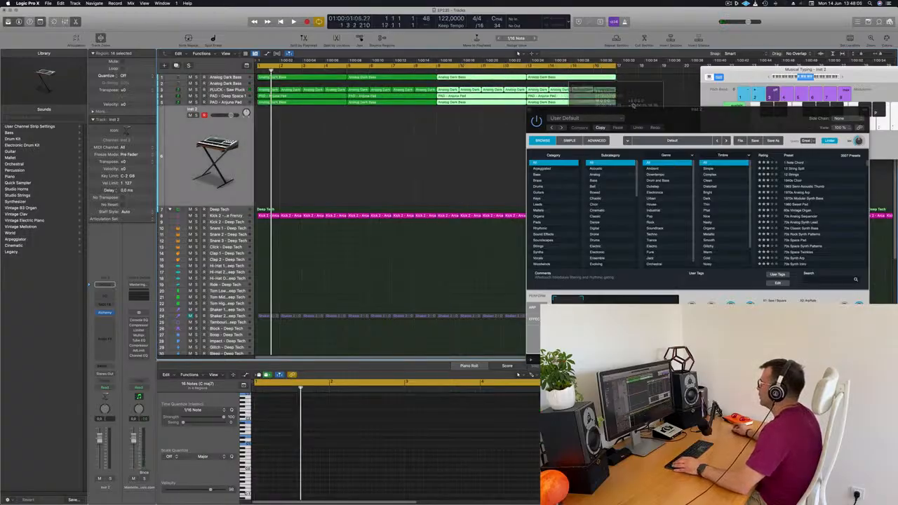
Filter Alchemy's presets to the Sound Effects category and audition Alarming over the playing track.
{"action": "left_click_drag", "start_coordinate": [660, 109], "coordinate": [523, 125]}
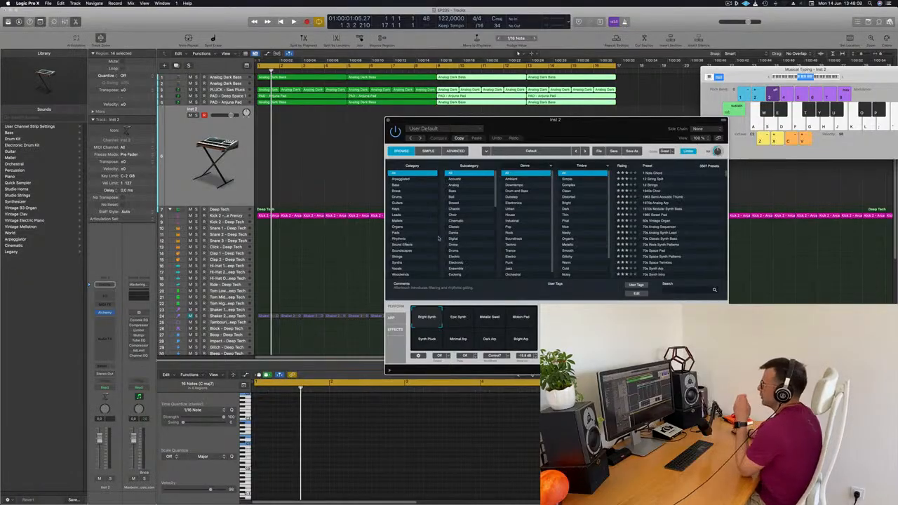
{"action": "left_click", "coordinate": [399, 245]}
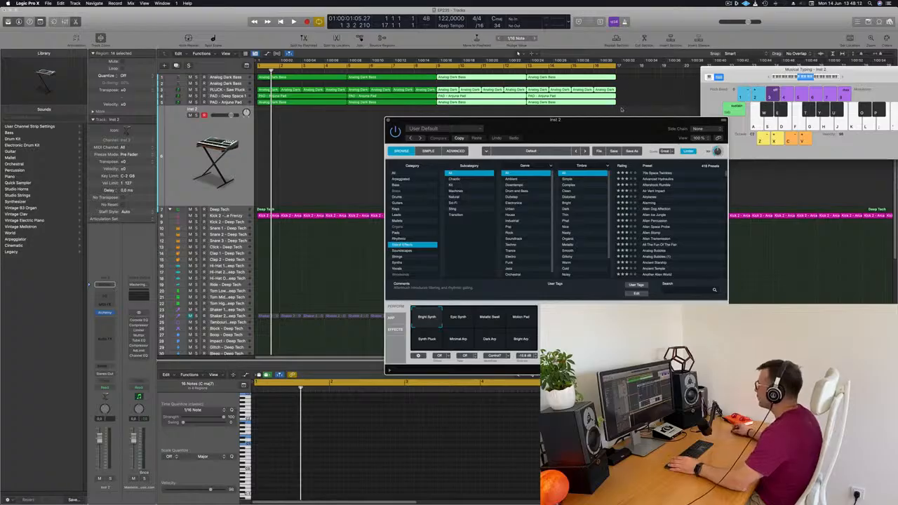
{"action": "left_click_drag", "start_coordinate": [612, 127], "coordinate": [530, 161]}
{"action": "key", "text": "space"}
{"action": "left_click", "coordinate": [567, 236]}
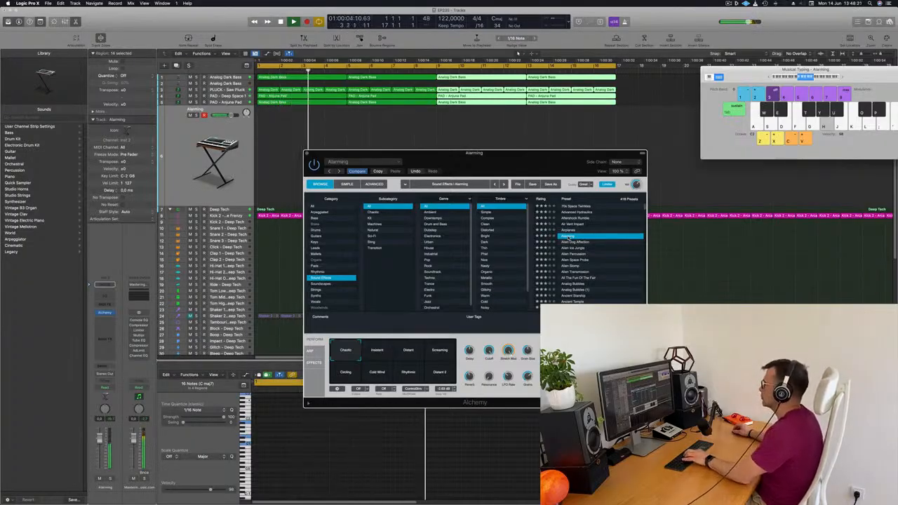
Audition the 70s Space Twinkles, Advanced Hydraulics and Aftershock Rumble presets by playing notes over the track.
{"action": "left_click", "coordinate": [580, 206]}
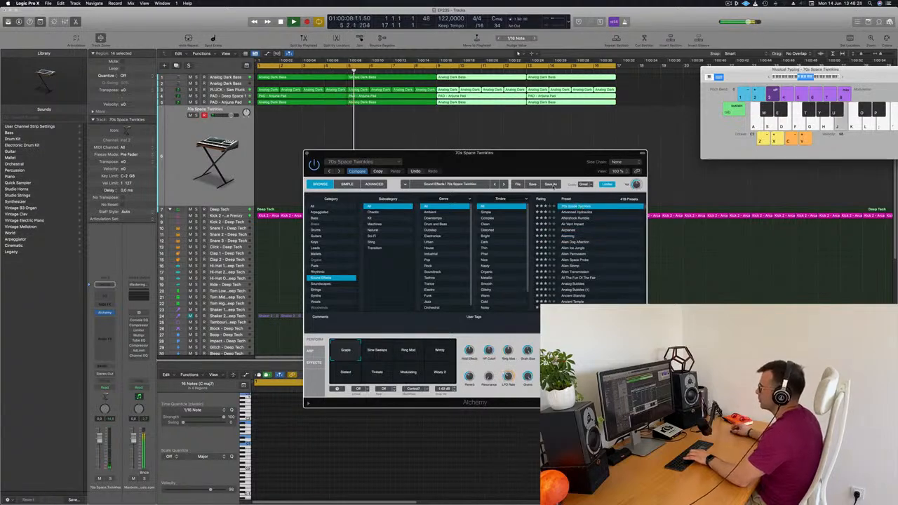
{"action": "key", "text": "k"}
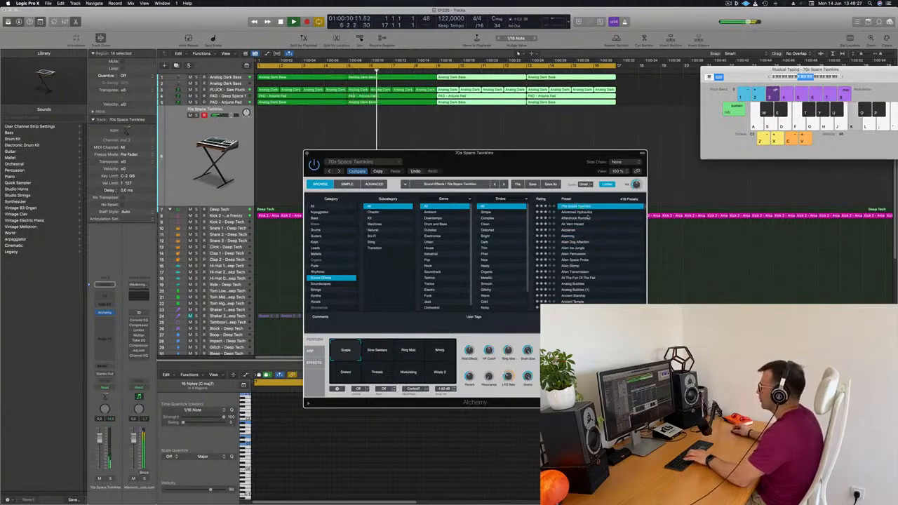
{"action": "left_click", "coordinate": [565, 213]}
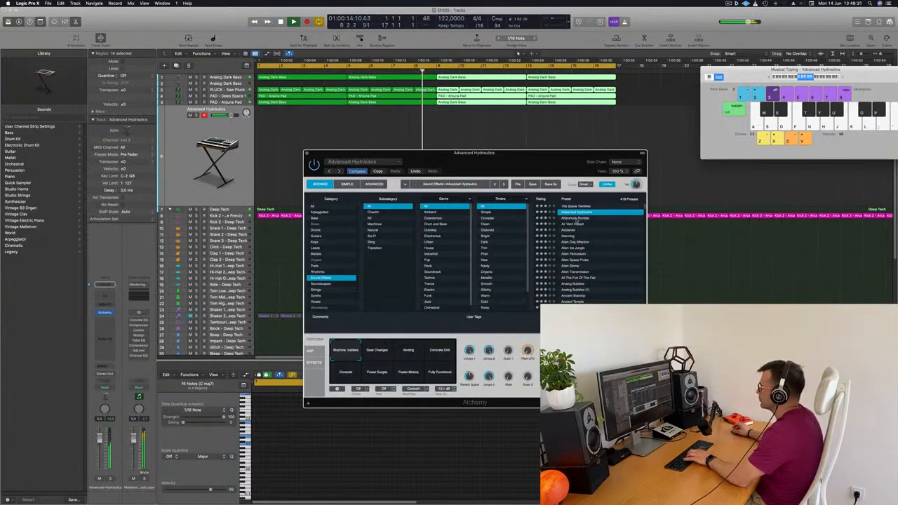
{"action": "left_click", "coordinate": [576, 219]}
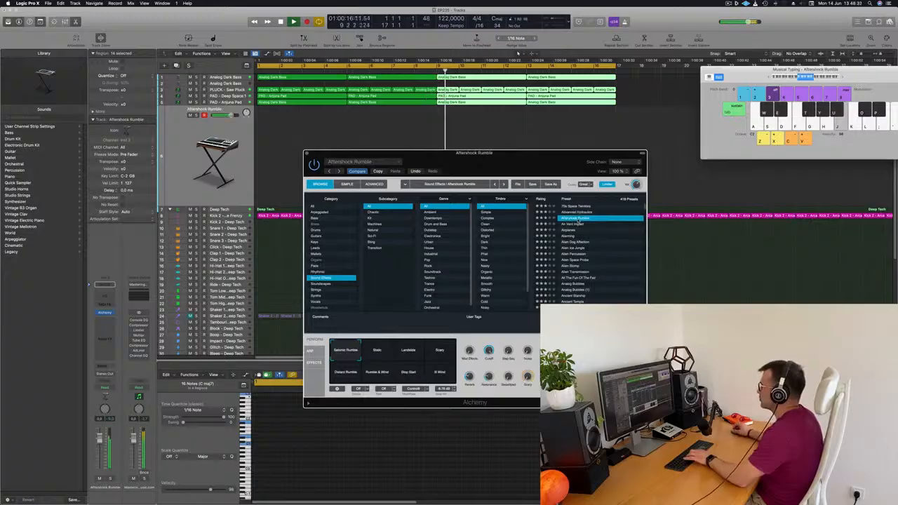
{"action": "key", "text": "k"}
Audition the All The Fun Of The Fair, Analog Bubbles and Ancient Temple presets in Alchemy.
{"action": "left_click", "coordinate": [580, 278]}
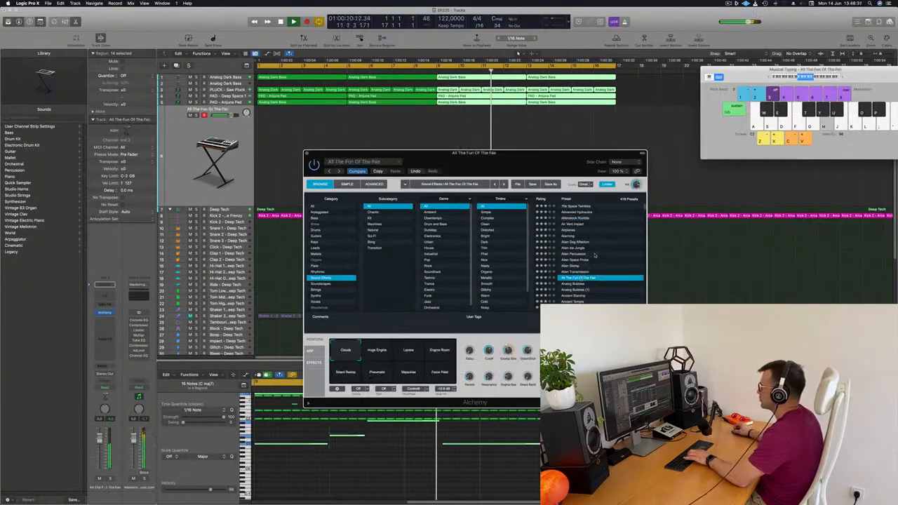
{"action": "scroll", "coordinate": [595, 256], "scroll_direction": "down", "scroll_amount": 2}
{"action": "left_click", "coordinate": [573, 256]}
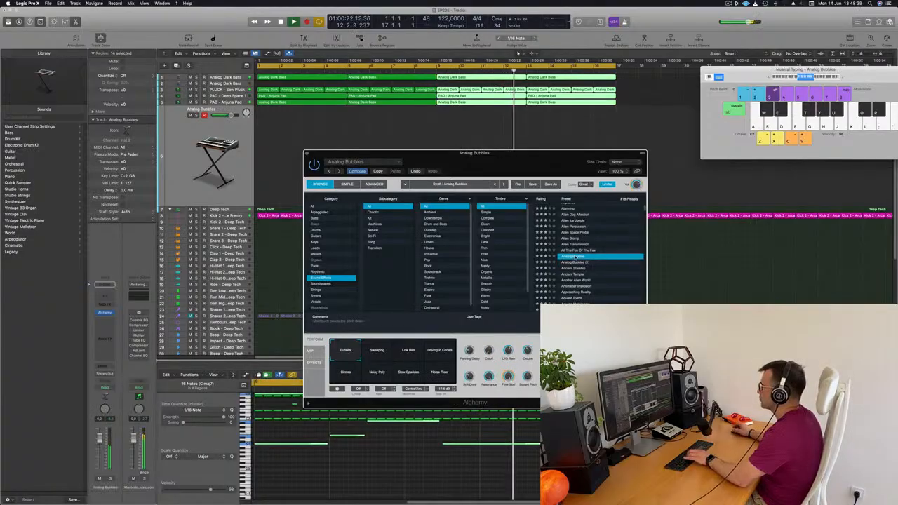
{"action": "scroll", "coordinate": [609, 255], "scroll_direction": "down", "scroll_amount": 2}
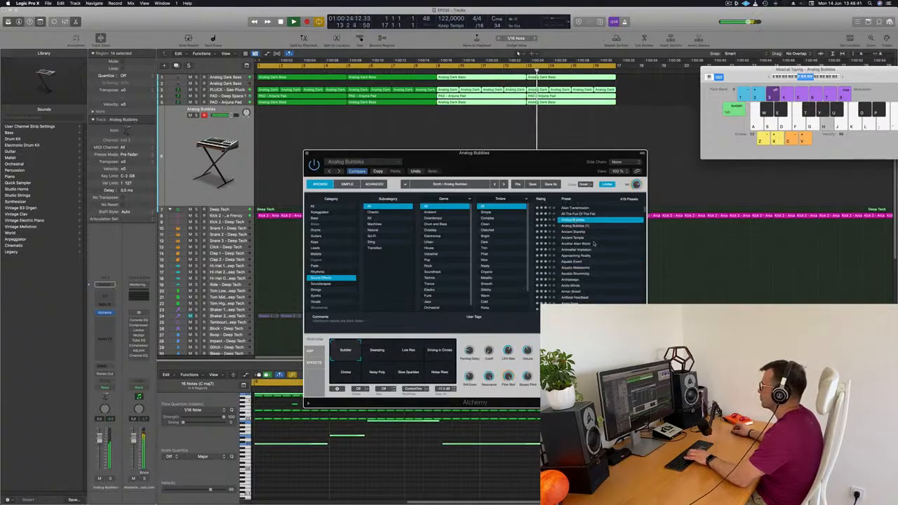
{"action": "left_click", "coordinate": [571, 239]}
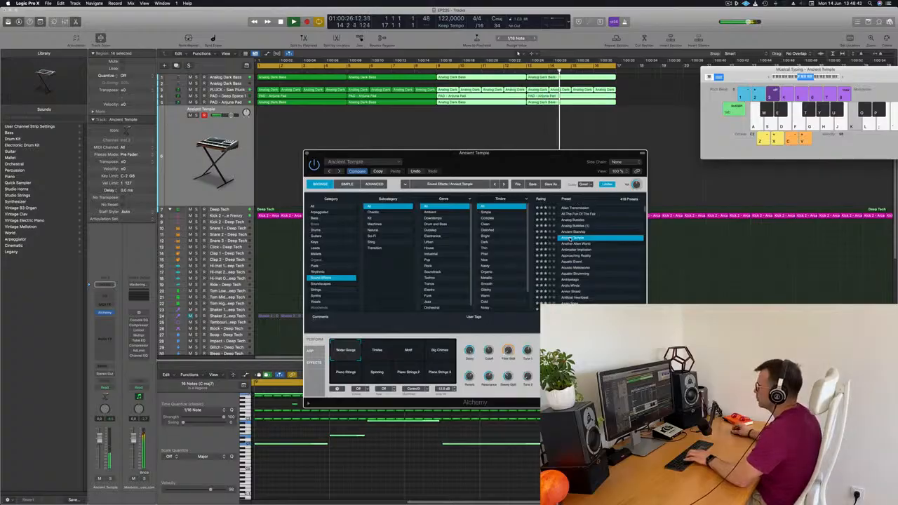
Load Another Alien World and try its performance variations, including Mysterious Drone, Pulsing Shimmer and Noisy Crescendo.
{"action": "left_click", "coordinate": [577, 244]}
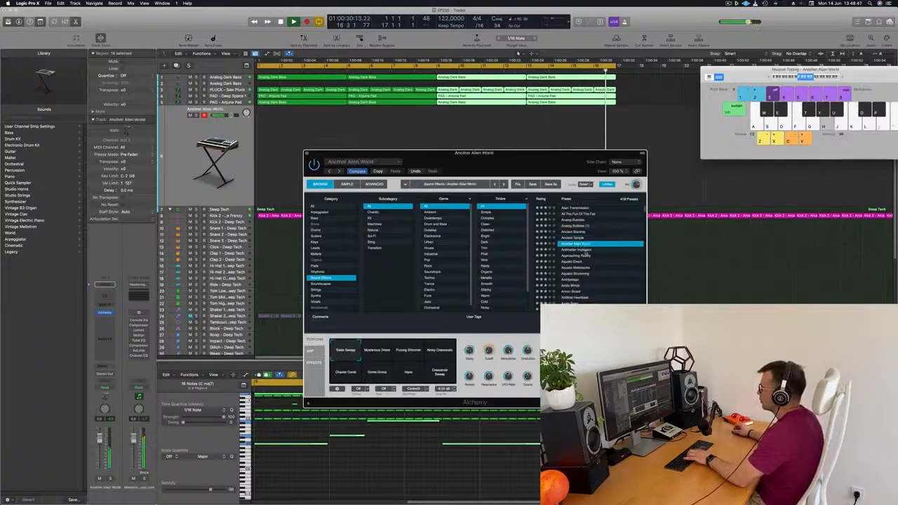
{"action": "left_click", "coordinate": [378, 354]}
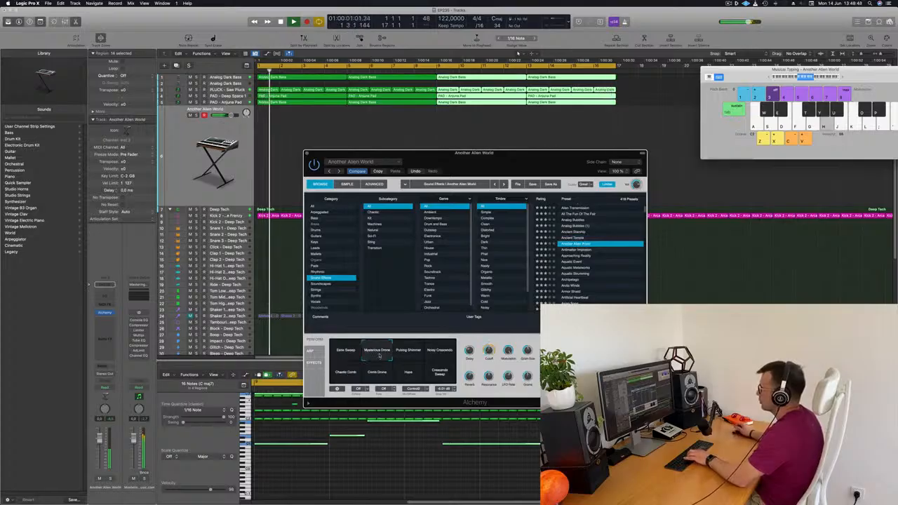
{"action": "left_click", "coordinate": [414, 357]}
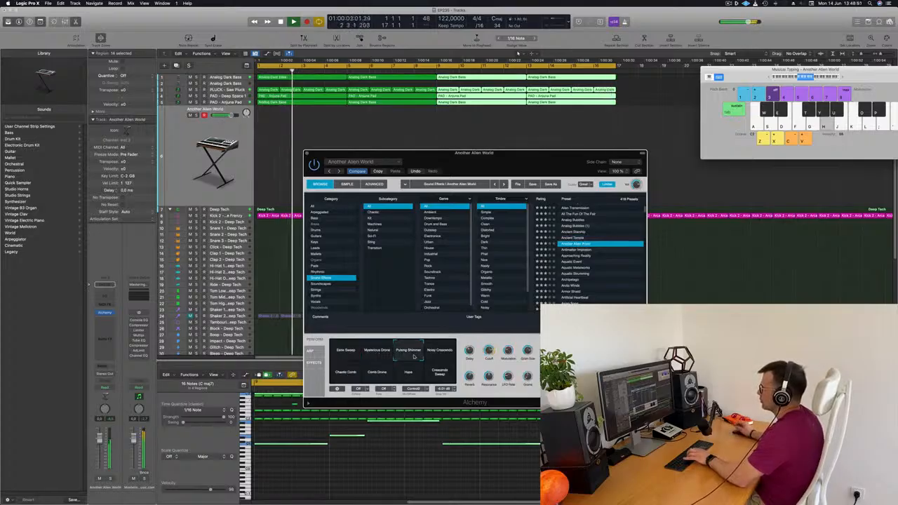
{"action": "left_click", "coordinate": [438, 353]}
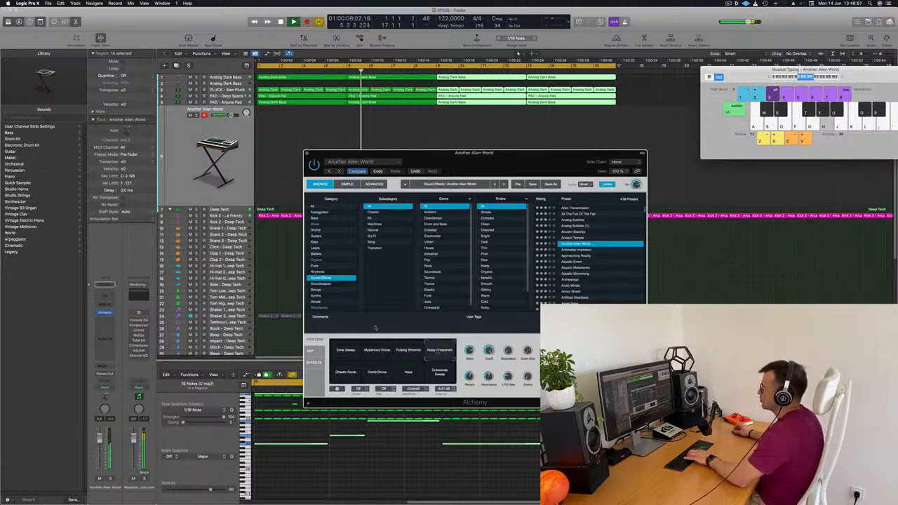
{"action": "left_click", "coordinate": [408, 374]}
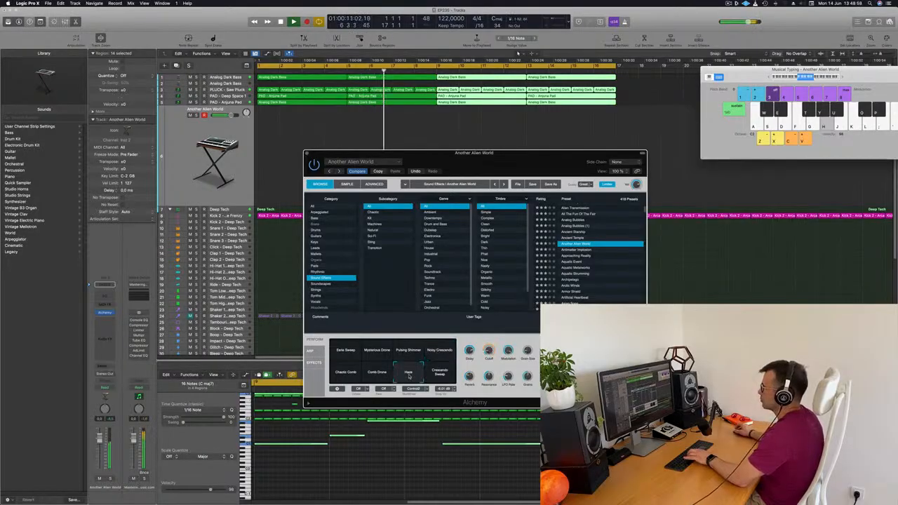
Load the Archipelago preset and try its Speed Up, Splashy, Electrical Storm and Droplets variations.
{"action": "scroll", "coordinate": [600, 255], "scroll_direction": "down", "scroll_amount": 2}
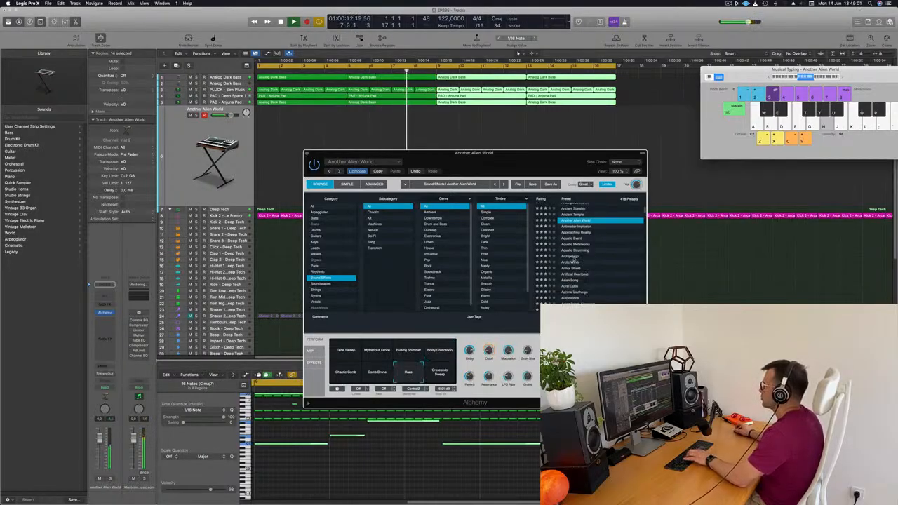
{"action": "left_click", "coordinate": [572, 256]}
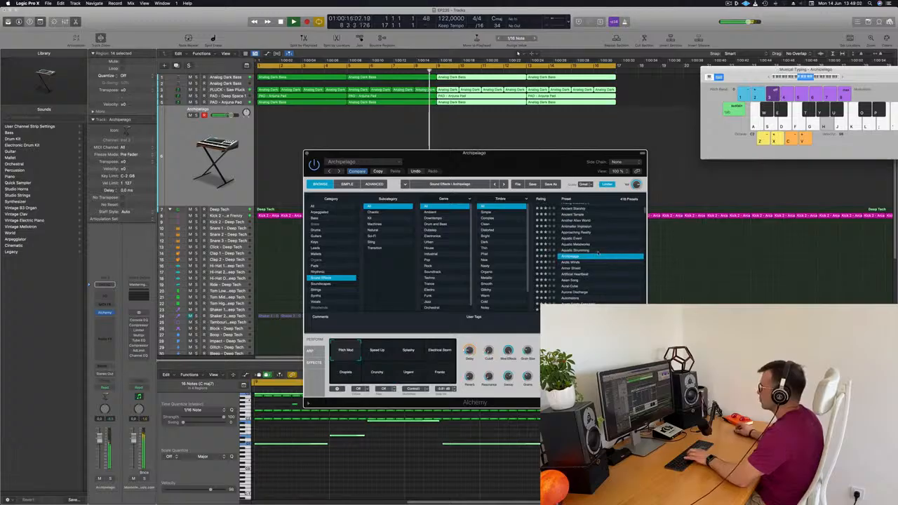
{"action": "left_click", "coordinate": [378, 353]}
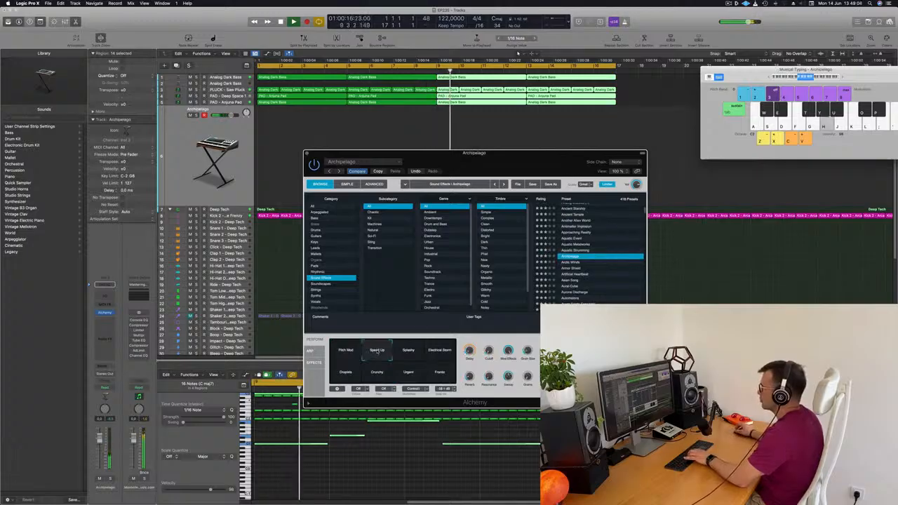
{"action": "left_click", "coordinate": [410, 354]}
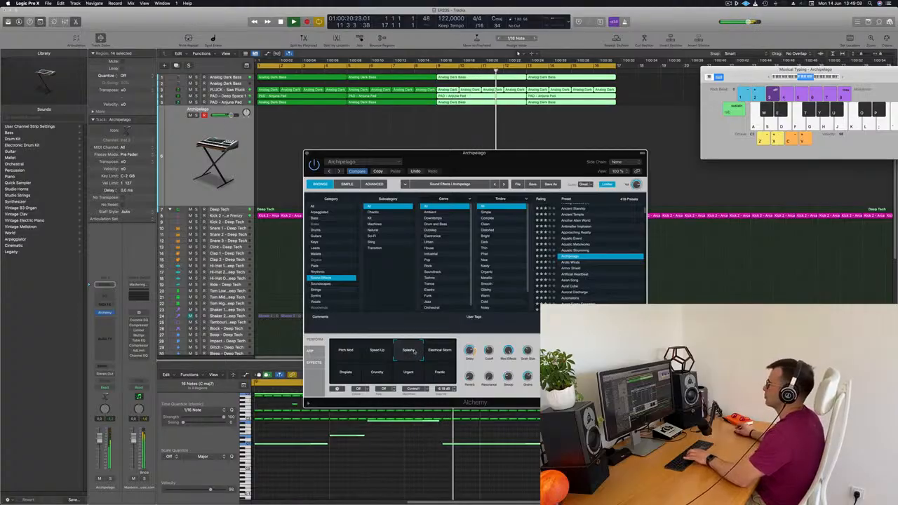
{"action": "left_click", "coordinate": [445, 353]}
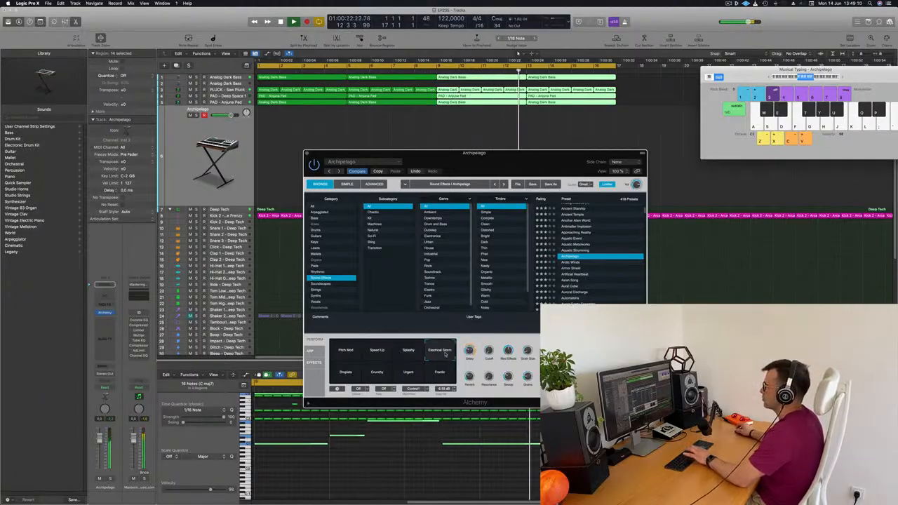
{"action": "left_click", "coordinate": [346, 375]}
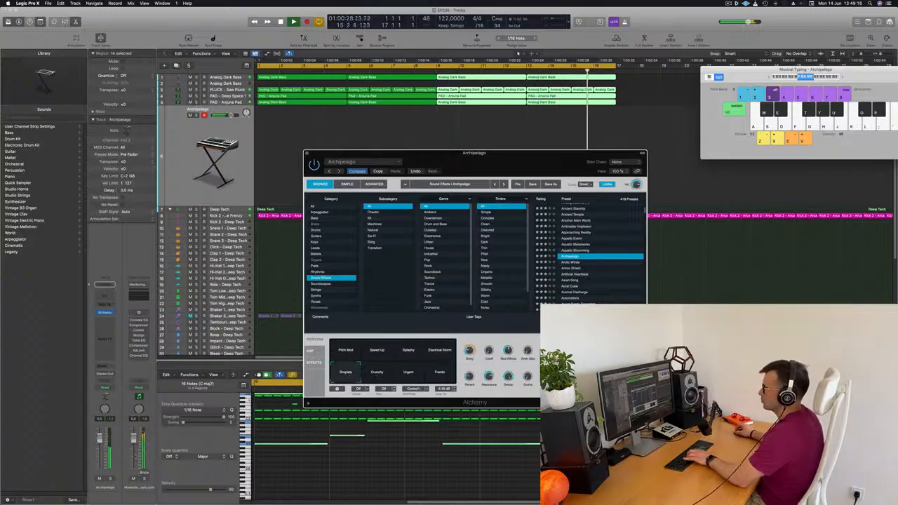
Lower the effects track's volume and try Archipelago's Crunchy and Urgent variations.
{"action": "left_click_drag", "start_coordinate": [99, 443], "coordinate": [98, 459]}
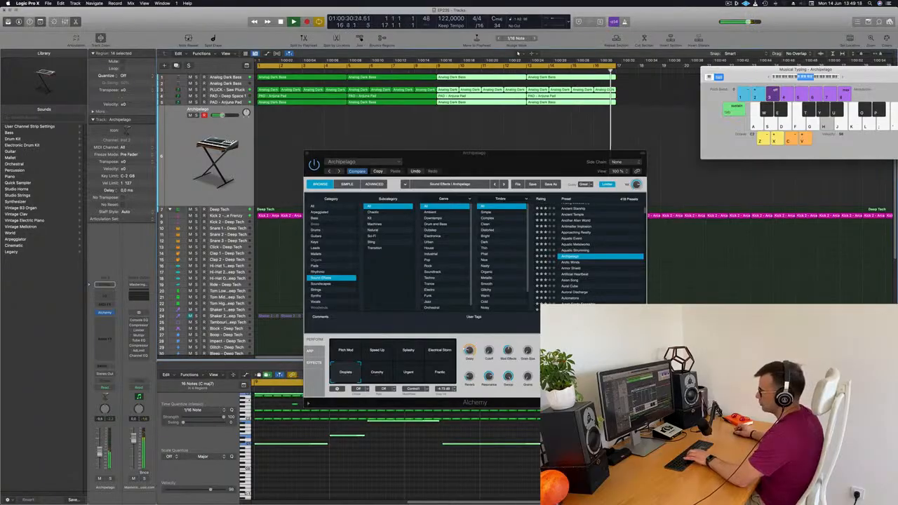
{"action": "left_click", "coordinate": [376, 373]}
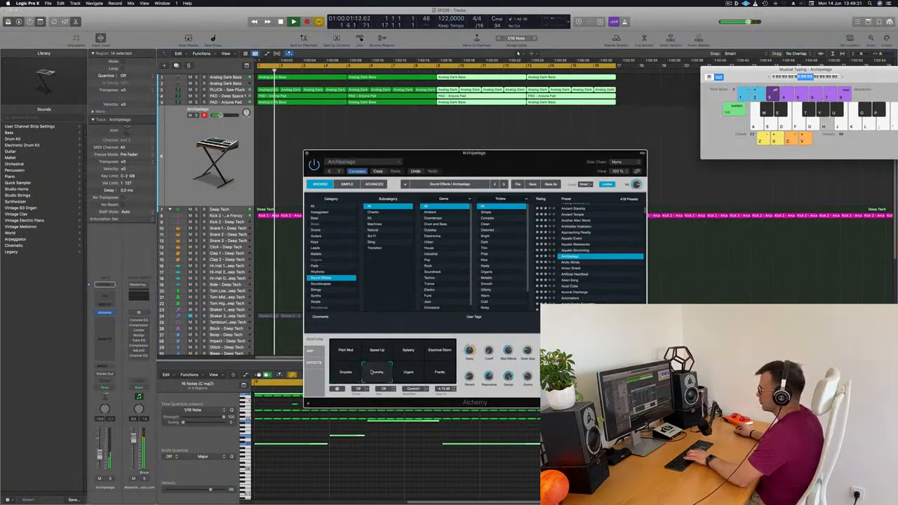
{"action": "left_click", "coordinate": [421, 379]}
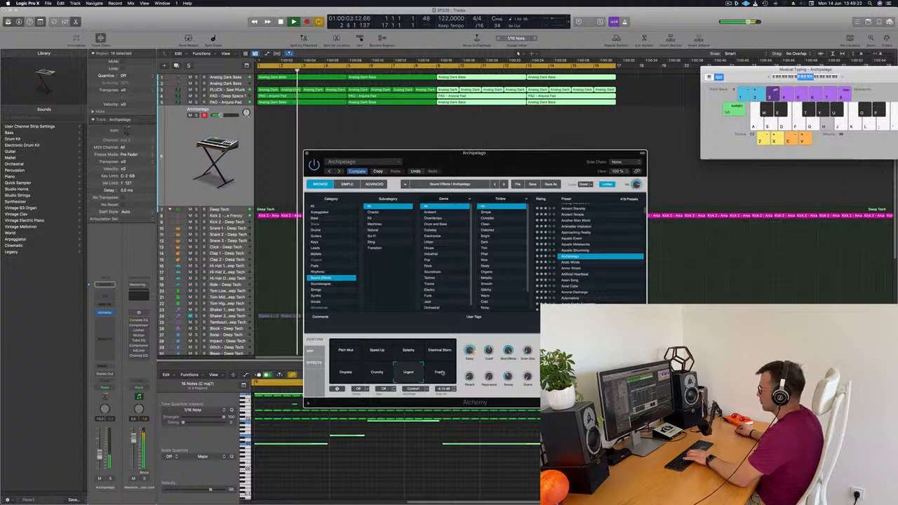
Audition the Arctic Winds and Artificial Heartbeat presets in Alchemy's sound effects.
{"action": "left_click", "coordinate": [571, 263]}
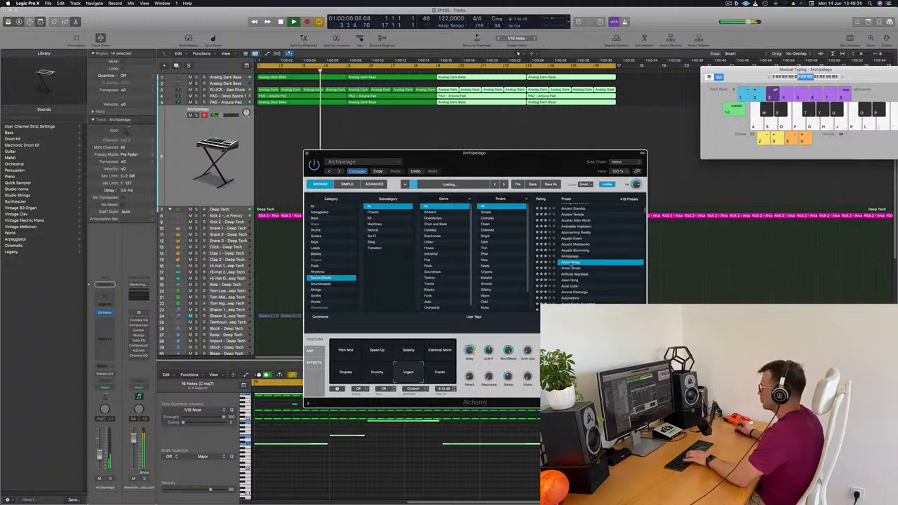
{"action": "scroll", "coordinate": [586, 261], "scroll_direction": "down", "scroll_amount": 2}
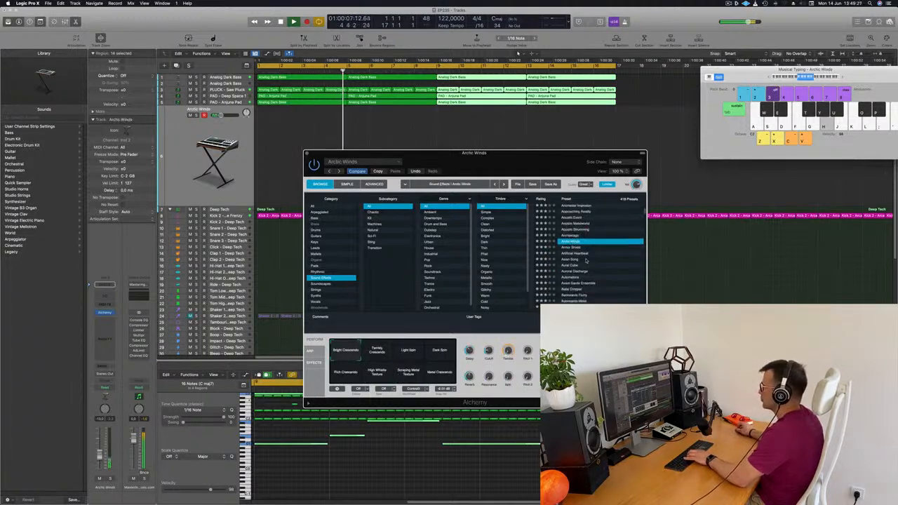
{"action": "scroll", "coordinate": [604, 261], "scroll_direction": "down", "scroll_amount": 2}
{"action": "scroll", "coordinate": [607, 257], "scroll_direction": "up", "scroll_amount": 2}
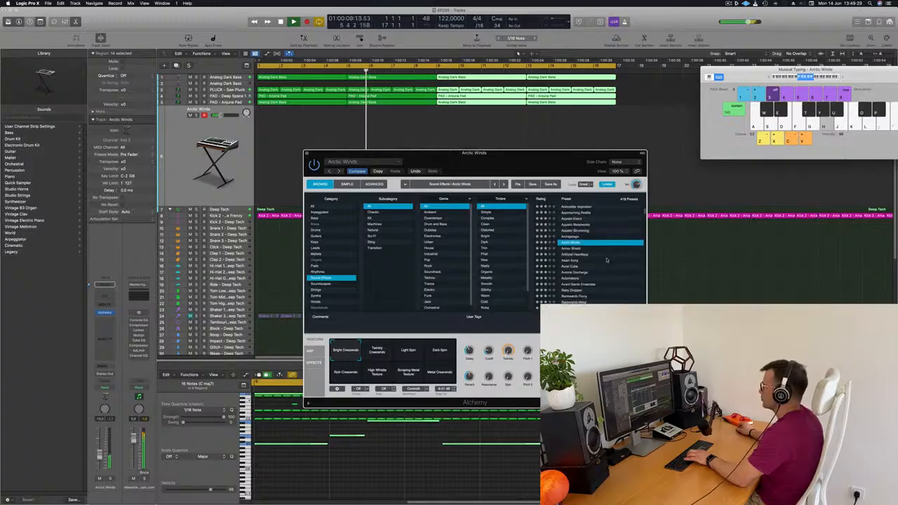
{"action": "left_click", "coordinate": [574, 256]}
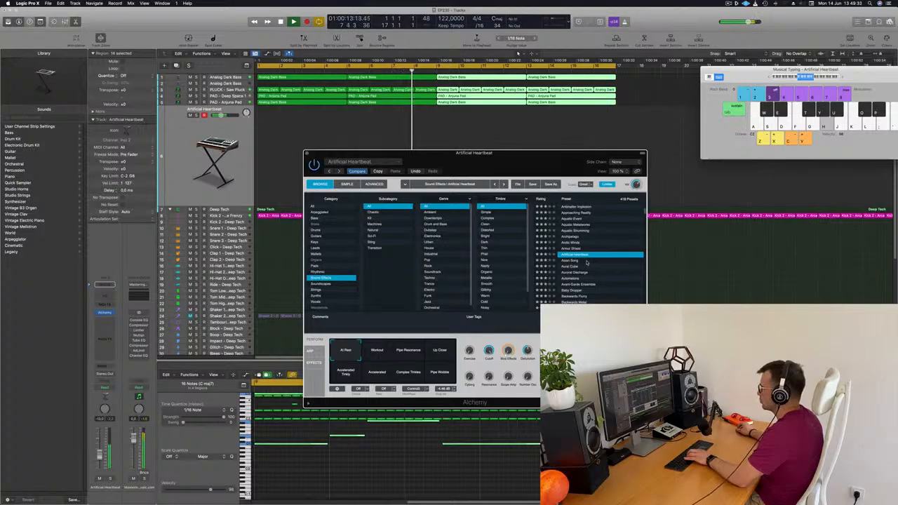
Load the Asian Song preset, try its performance variations including the organ ones and Chaotic, and settle on High Voices.
{"action": "left_click", "coordinate": [570, 261]}
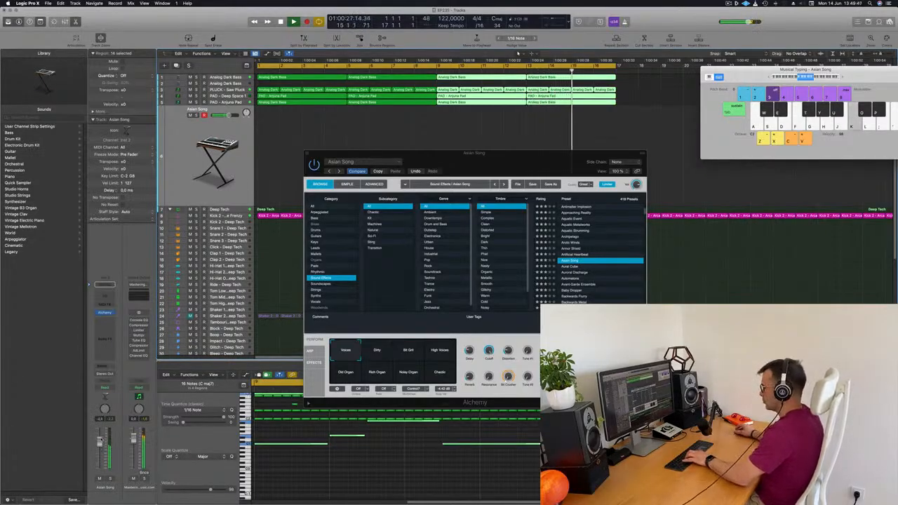
{"action": "left_click", "coordinate": [379, 353]}
{"action": "left_click", "coordinate": [410, 353]}
{"action": "left_click", "coordinate": [442, 353]}
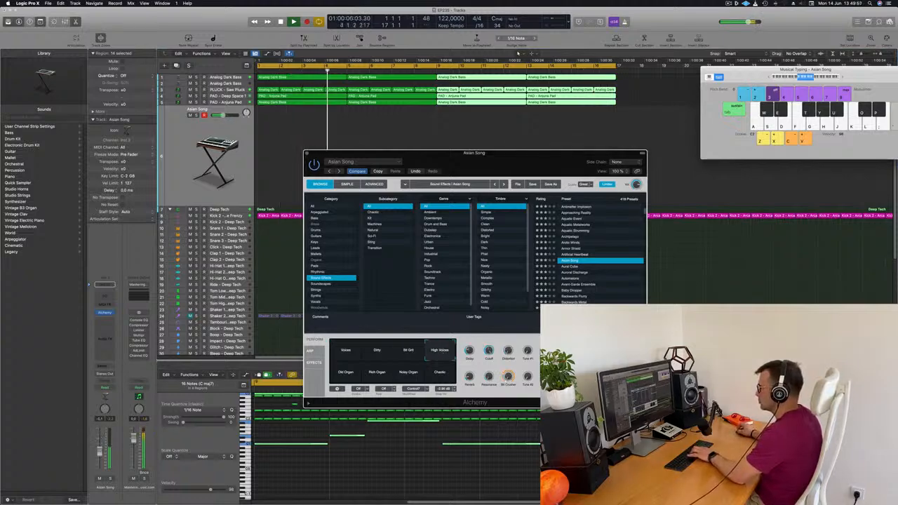
{"action": "left_click", "coordinate": [352, 377]}
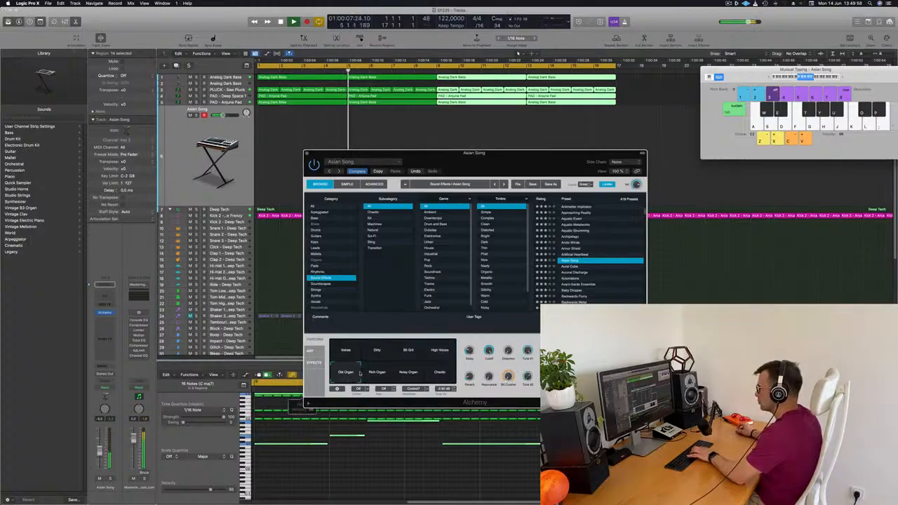
{"action": "left_click", "coordinate": [384, 376]}
{"action": "left_click", "coordinate": [413, 373]}
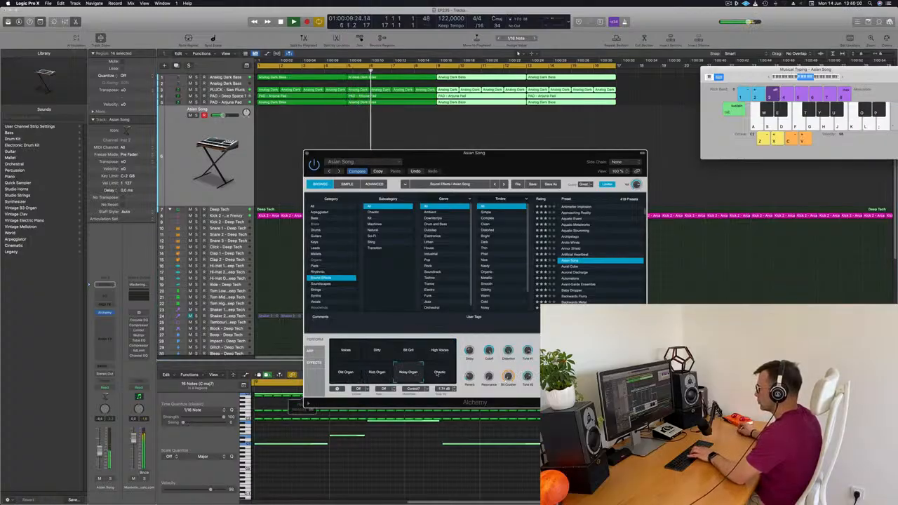
{"action": "left_click", "coordinate": [439, 373]}
{"action": "left_click", "coordinate": [441, 354]}
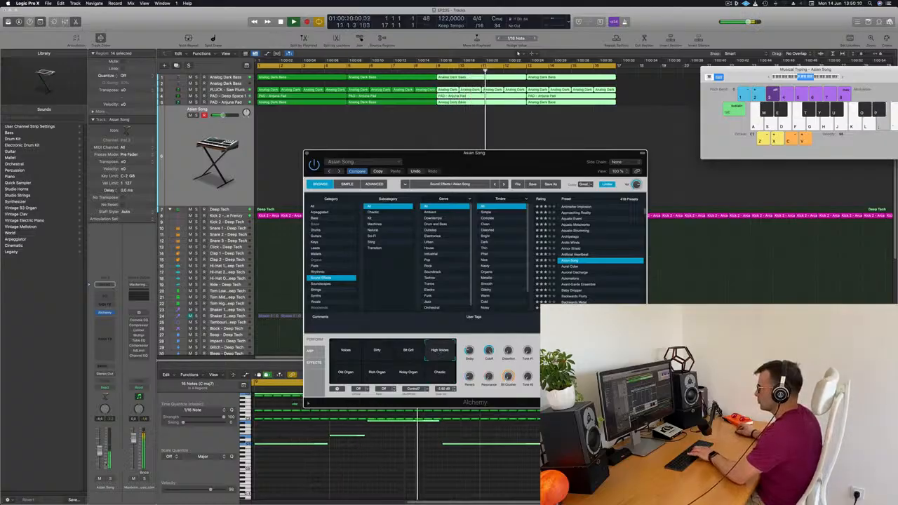
Add a send from the Asian Song track to the existing reverb bus feeding Aux 8.
{"action": "left_click", "coordinate": [102, 366]}
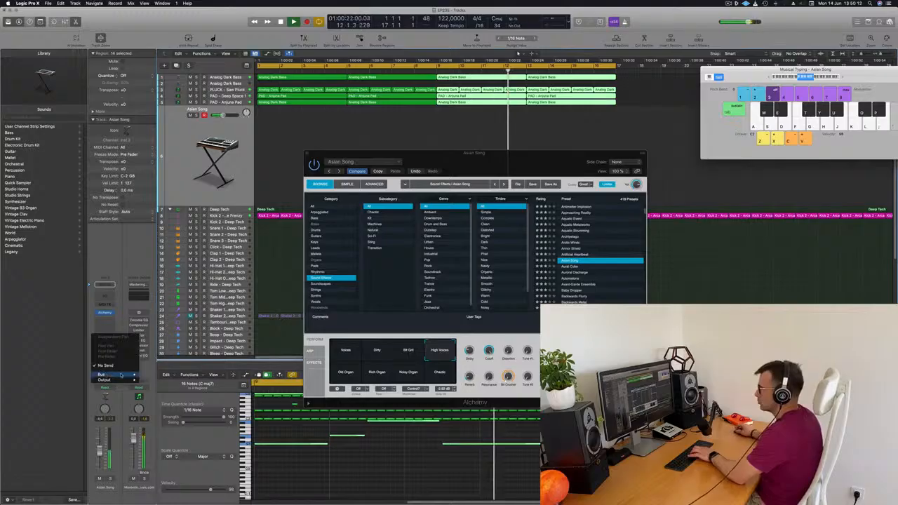
{"action": "mouse_move", "coordinate": [120, 378]}
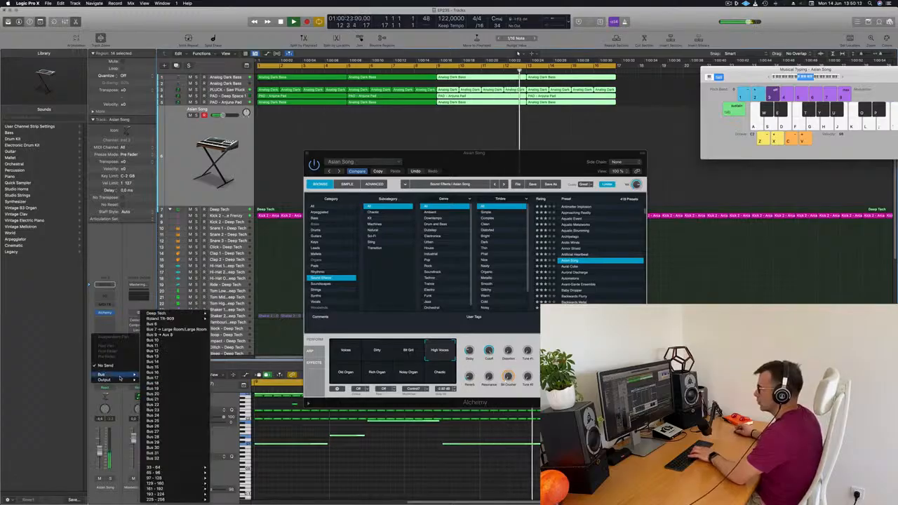
{"action": "left_click", "coordinate": [161, 335]}
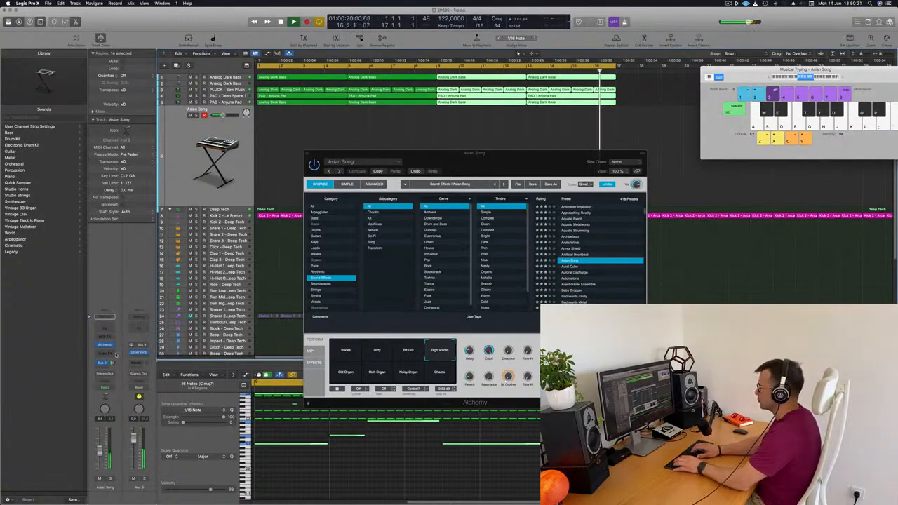
Record one long sustained note on the Asian Song track from bar 2 to bar 5, keeping the note editor uncovered.
{"action": "key", "text": "r"}
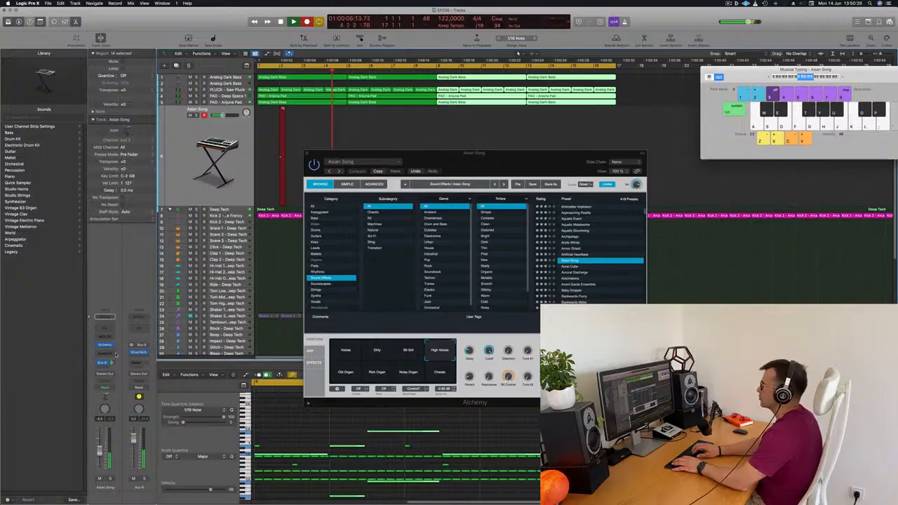
{"action": "key", "text": "space"}
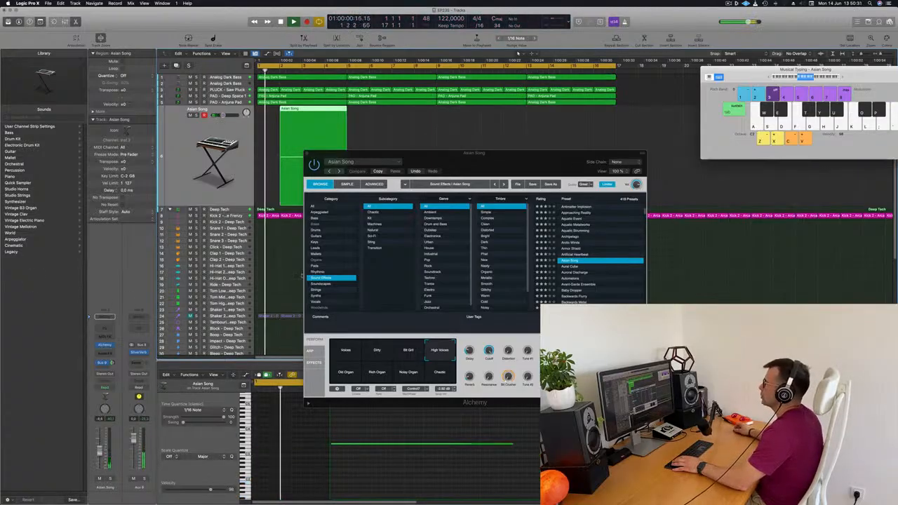
{"action": "left_click_drag", "start_coordinate": [483, 156], "coordinate": [642, 172]}
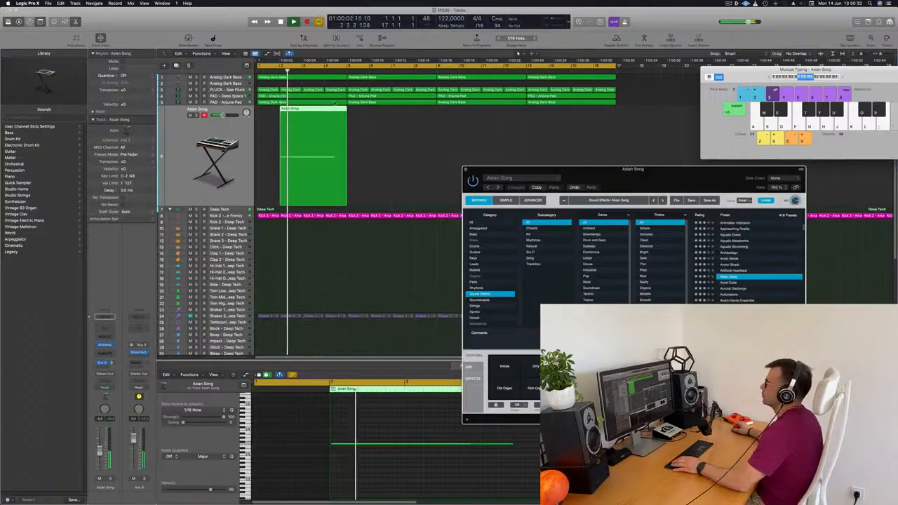
Quantize the recorded Asian Song note to 1/16 Note and lengthen its end slightly.
{"action": "key", "text": "Return"}
{"action": "left_click", "coordinate": [366, 476]}
{"action": "key", "text": "super+a"}
{"action": "key", "text": "q"}
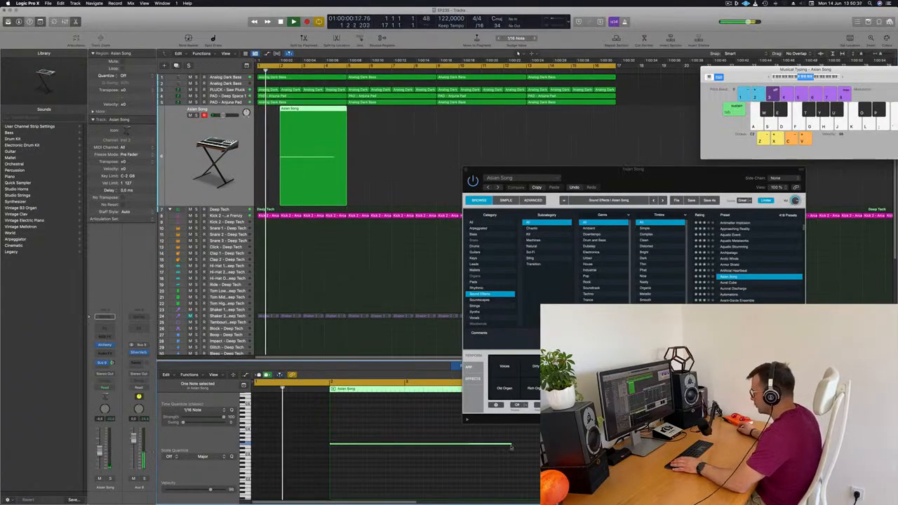
{"action": "left_click_drag", "start_coordinate": [512, 445], "coordinate": [516, 447]}
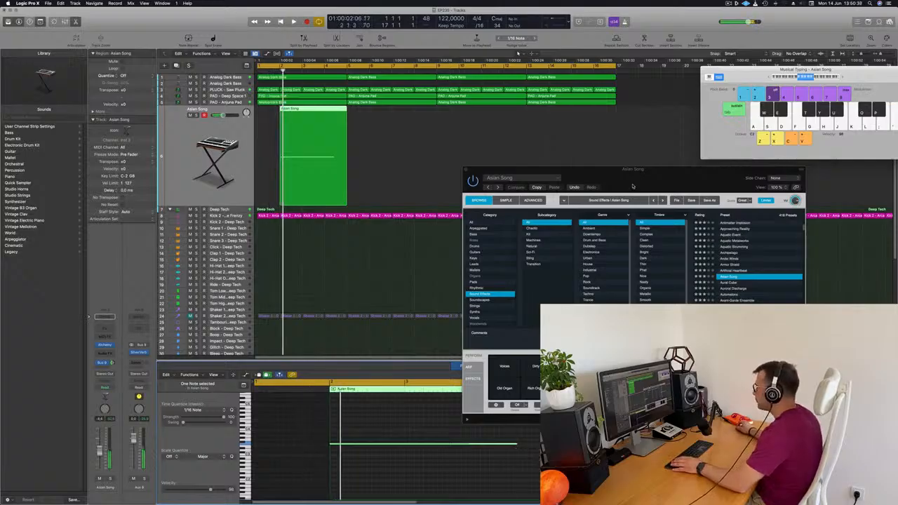
Copy the Asian Song region to bars 6, 10 and 14 so it repeats through all 16 bars.
{"action": "left_click_drag", "start_coordinate": [636, 176], "coordinate": [888, 214]}
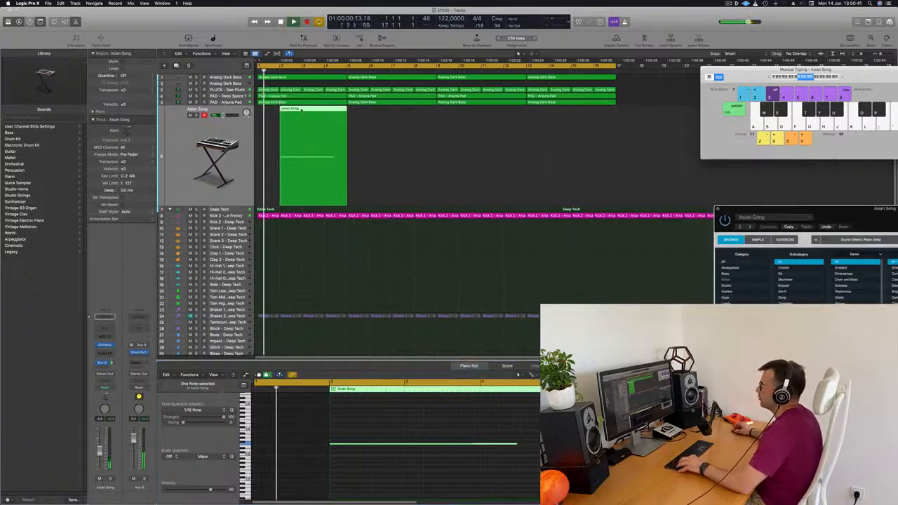
{"action": "left_click_drag", "start_coordinate": [303, 122], "coordinate": [391, 122]}
{"action": "left_click_drag", "start_coordinate": [473, 135], "coordinate": [533, 130]}
{"action": "left_click", "coordinate": [642, 153]}
{"action": "scroll", "coordinate": [616, 151], "scroll_direction": "left", "scroll_amount": 2}
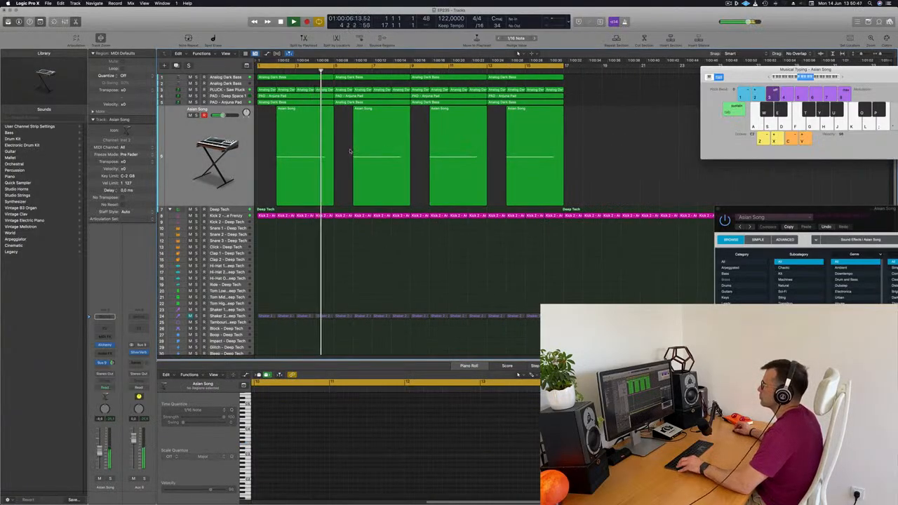
{"action": "scroll", "coordinate": [351, 150], "scroll_direction": "right", "scroll_amount": 1}
{"action": "scroll", "coordinate": [297, 139], "scroll_direction": "left", "scroll_amount": 1}
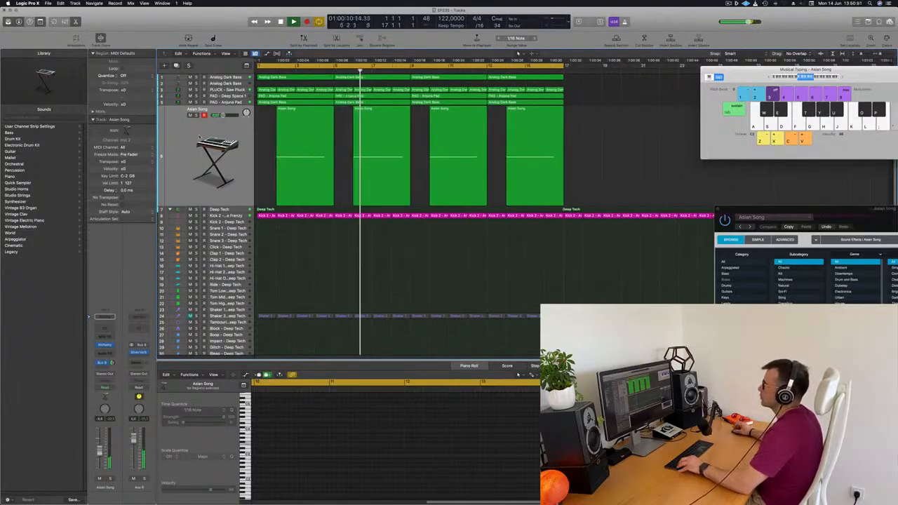
Reduce the track height and create a new track with the same settings below the Asian Song track.
{"action": "left_click", "coordinate": [206, 132]}
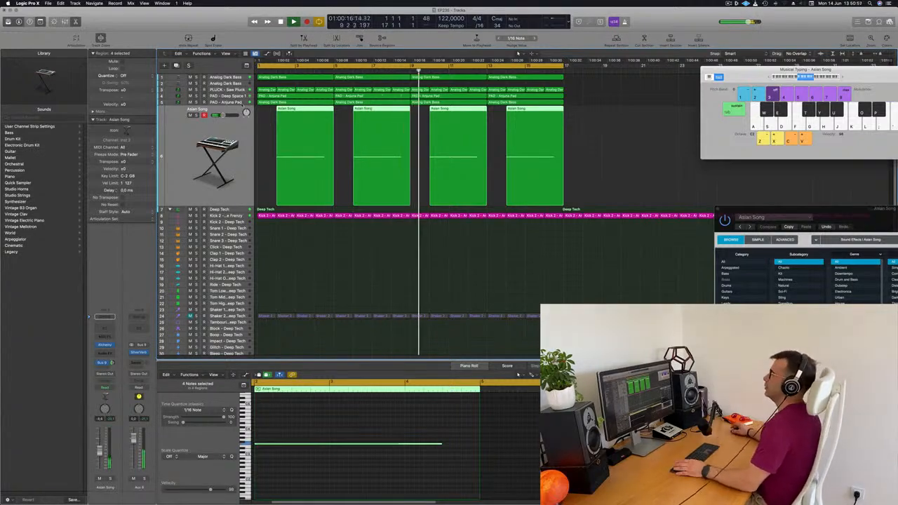
{"action": "key", "text": "super+Up"}
{"action": "key", "text": "super+Up"}
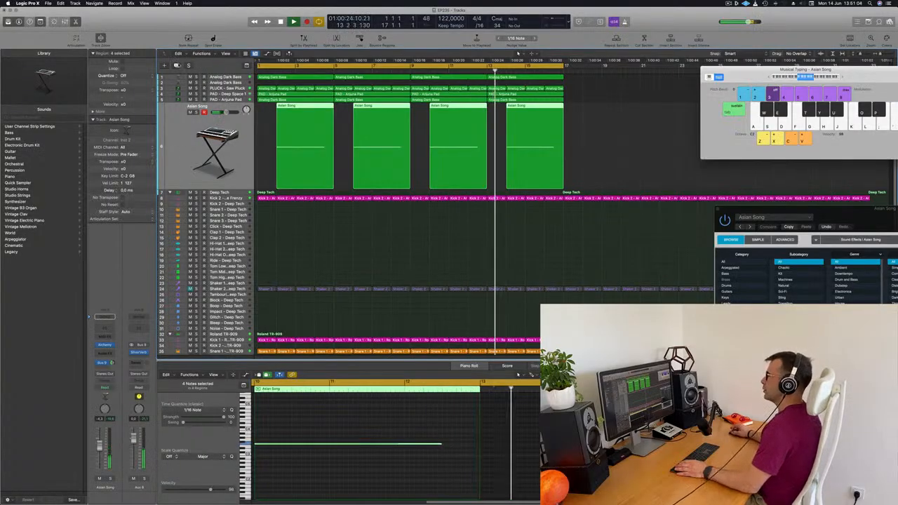
{"action": "left_click", "coordinate": [177, 65]}
{"action": "key", "text": "space"}
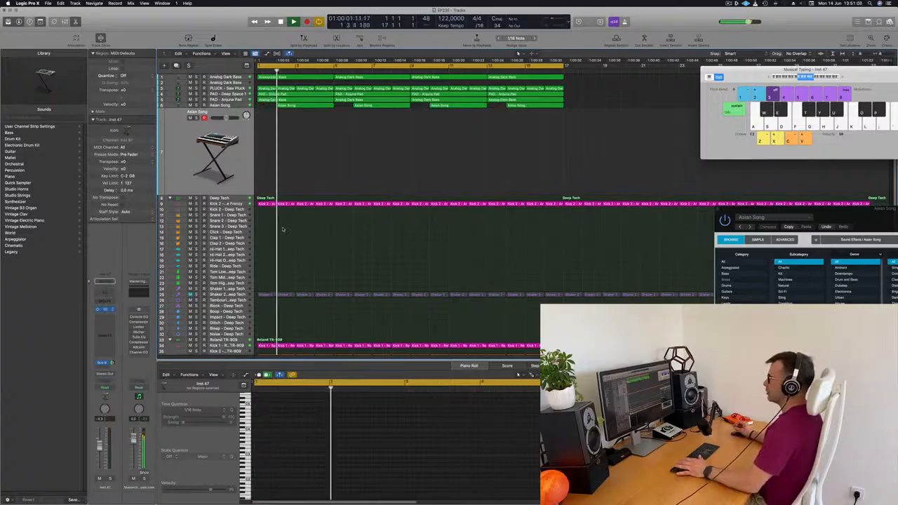
Audition the Banshee, Bass Metals and Battle Drums presets in Alchemy on the new track.
{"action": "left_click_drag", "start_coordinate": [484, 86], "coordinate": [527, 98]}
{"action": "left_click", "coordinate": [589, 205]}
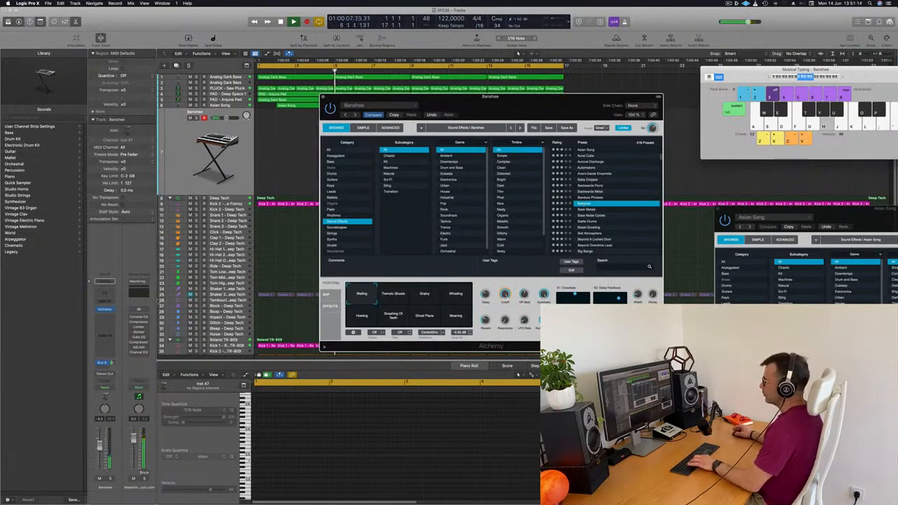
{"action": "left_click", "coordinate": [264, 348]}
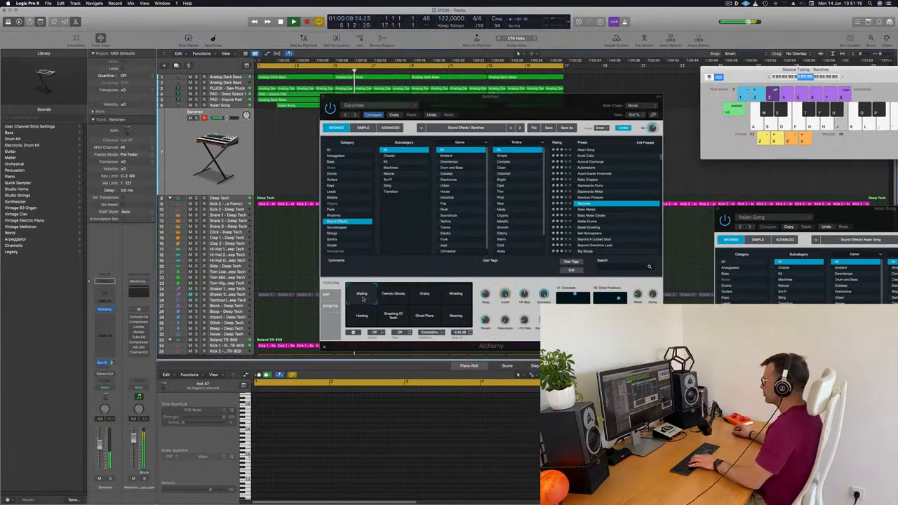
{"action": "left_click", "coordinate": [592, 211]}
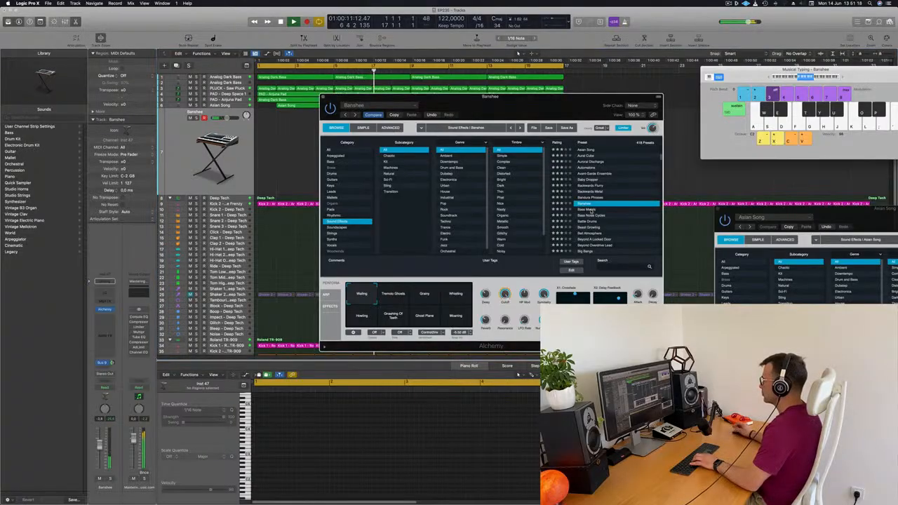
{"action": "left_click", "coordinate": [590, 210]}
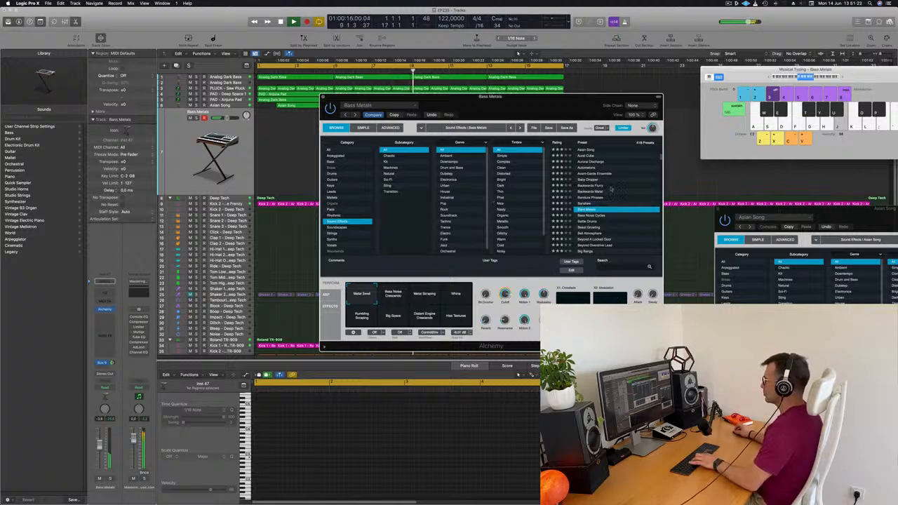
{"action": "left_click", "coordinate": [593, 221]}
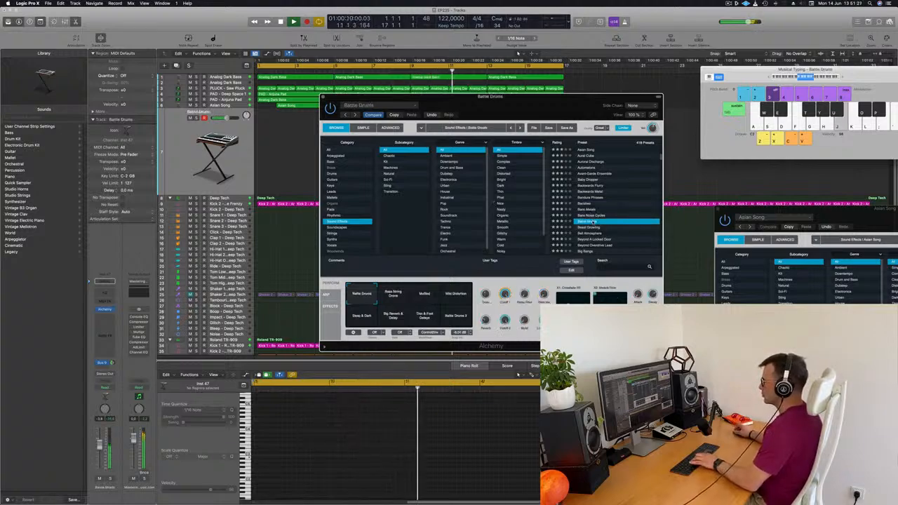
Load Beast Growling, adjust the track's volume and try variations including Moaning, Huge Beast, Comb Sweep and Foul Breath.
{"action": "left_click", "coordinate": [592, 227]}
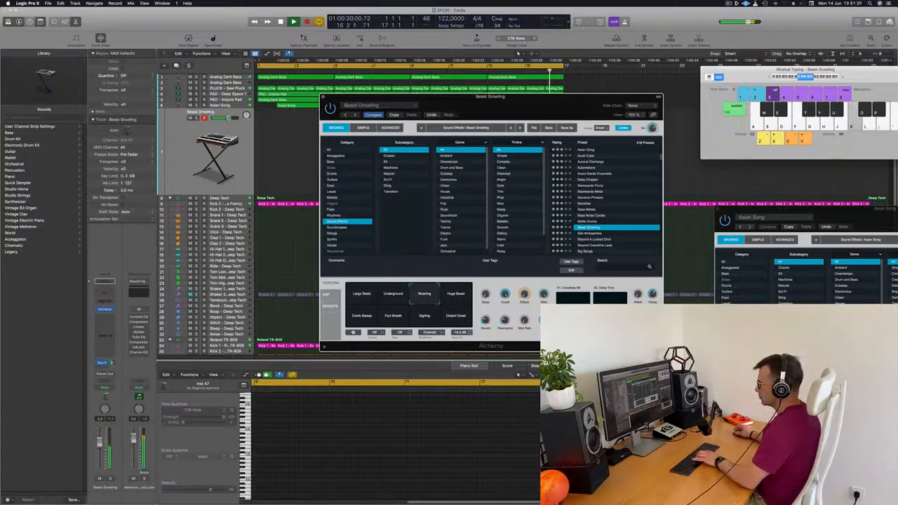
{"action": "left_click_drag", "start_coordinate": [101, 436], "coordinate": [101, 436]}
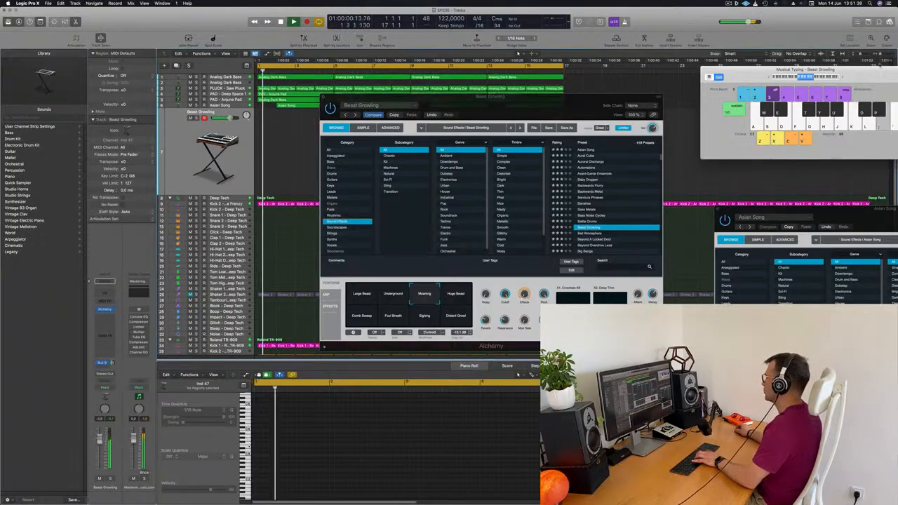
{"action": "left_click_drag", "start_coordinate": [762, 78], "coordinate": [676, 79]}
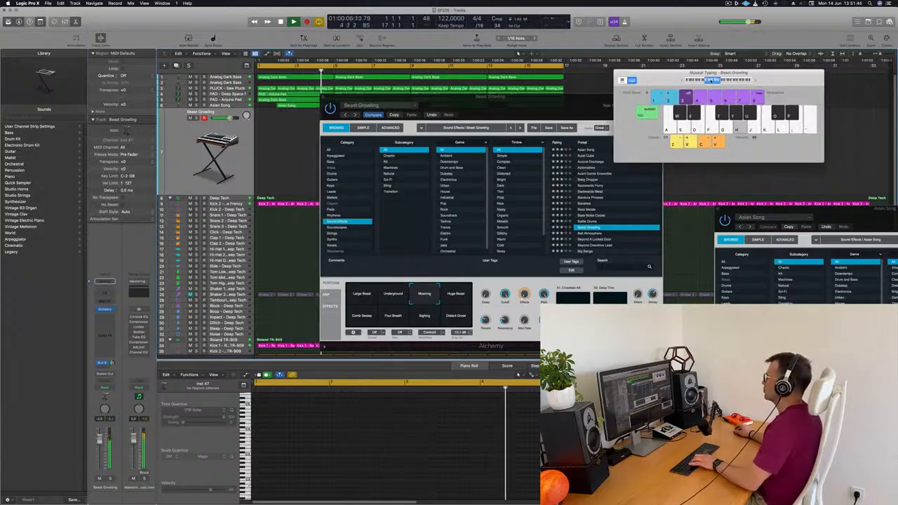
{"action": "left_click", "coordinate": [453, 296]}
{"action": "left_click_drag", "start_coordinate": [528, 103], "coordinate": [658, 122]}
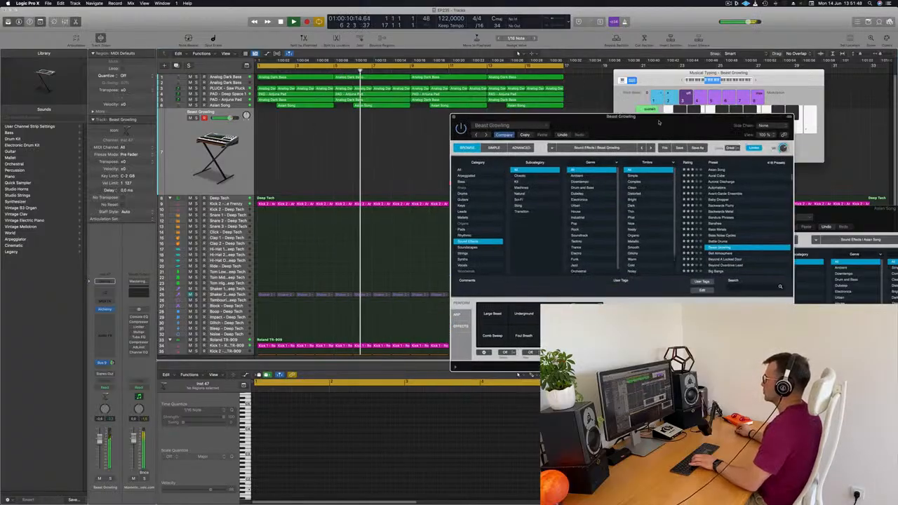
{"action": "left_click", "coordinate": [495, 342]}
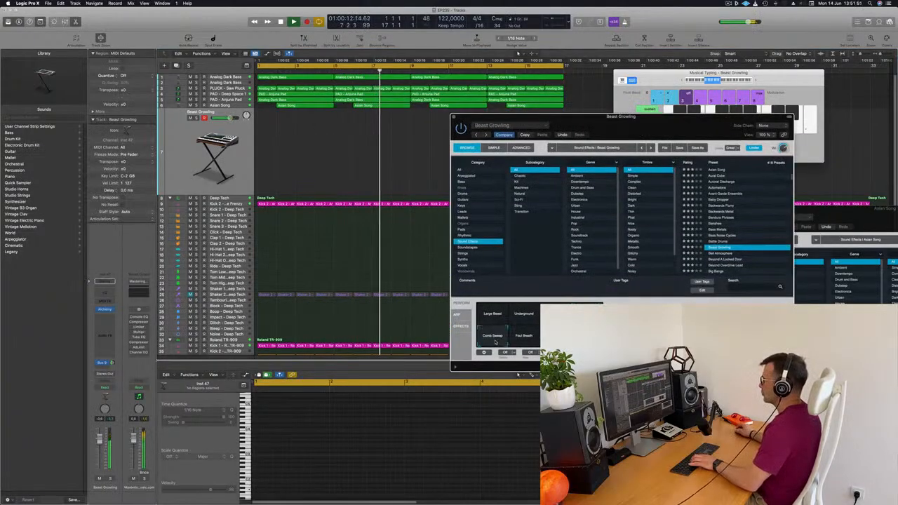
{"action": "left_click", "coordinate": [526, 338]}
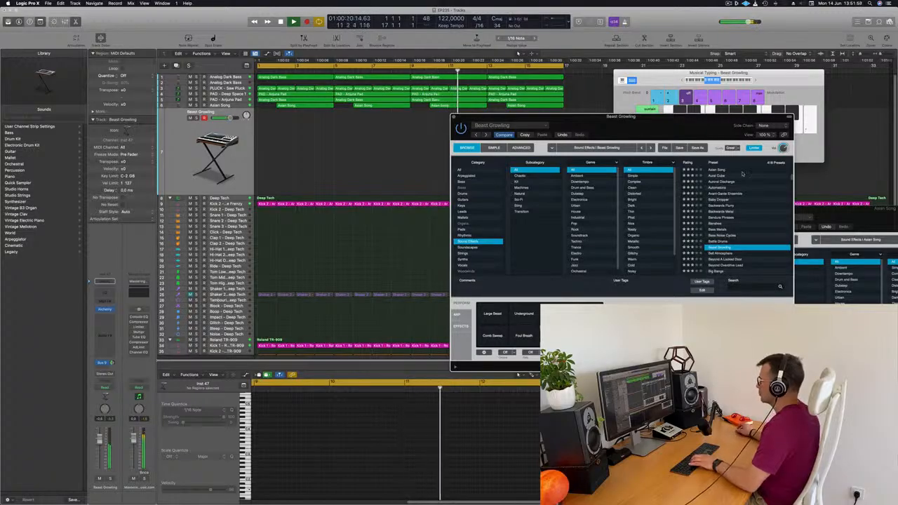
Load the Bass Metals preset again in place of Beast Growling.
{"action": "scroll", "coordinate": [752, 216], "scroll_direction": "down", "scroll_amount": 2}
{"action": "left_click", "coordinate": [722, 200]}
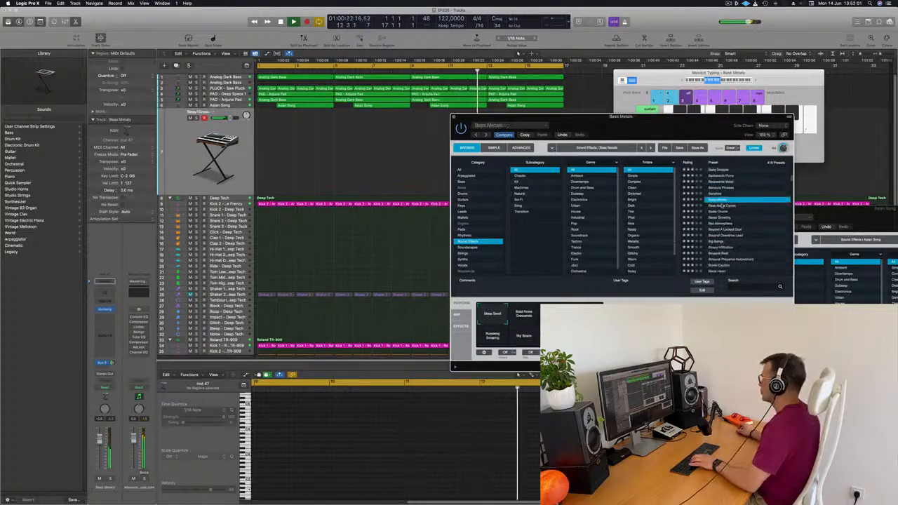
Audition the Bass Noise Cycles, Beast Growling and Bell Atmosphere presets, playing notes with Bell Atmosphere over the track.
{"action": "left_click", "coordinate": [722, 207]}
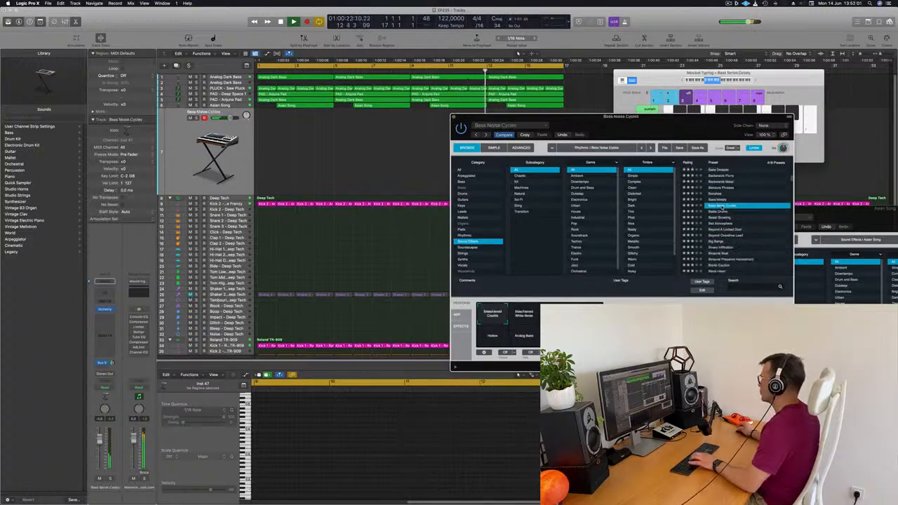
{"action": "left_click", "coordinate": [724, 217]}
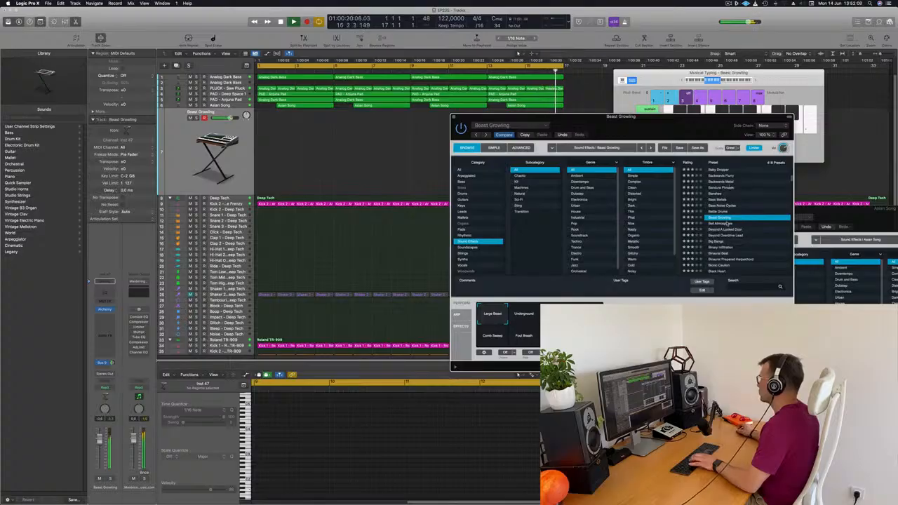
{"action": "left_click", "coordinate": [730, 223]}
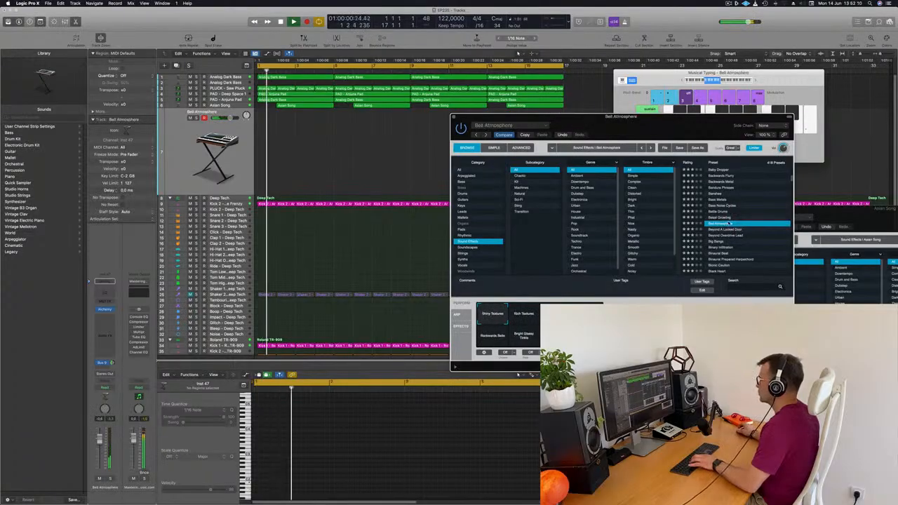
{"action": "left_click", "coordinate": [755, 82]}
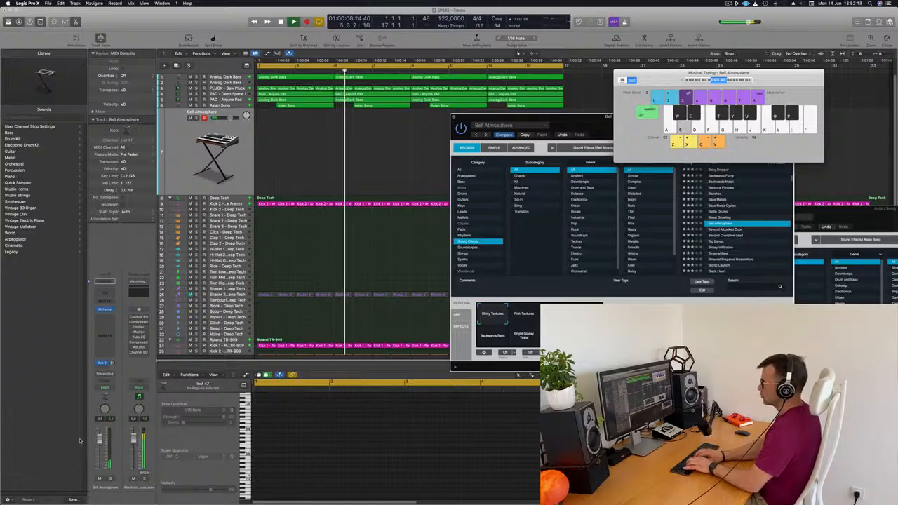
{"action": "key", "text": "f"}
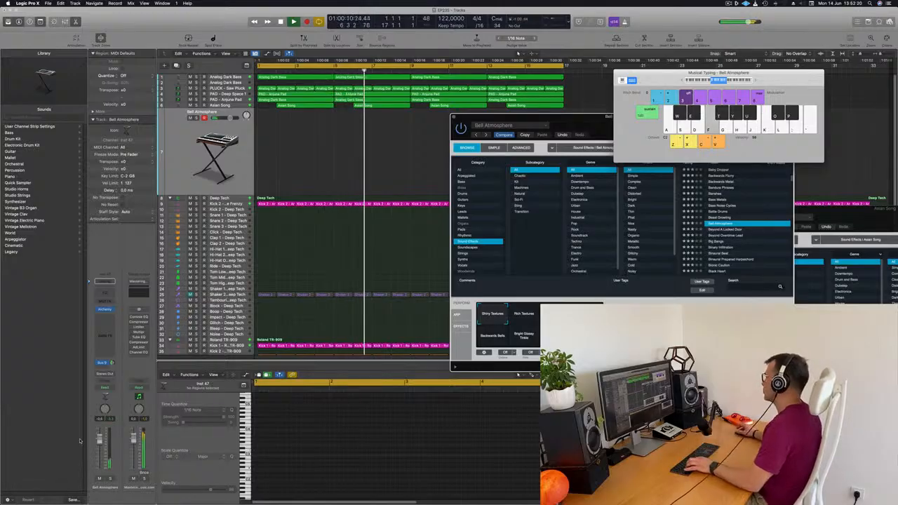
Audition the presets from Beyond A Locked Door and Beyond Overdrive Lead through Binary Infiltration and Binaural Beat.
{"action": "left_click", "coordinate": [727, 232]}
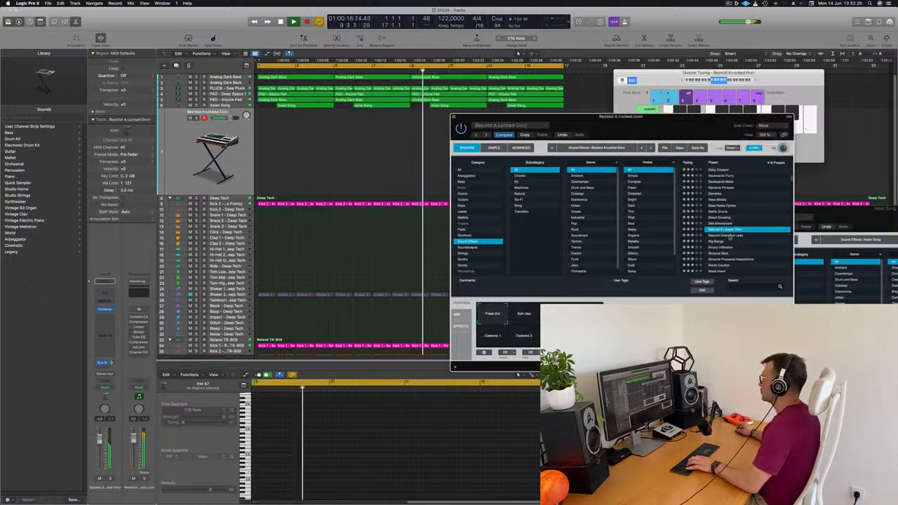
{"action": "left_click", "coordinate": [728, 235]}
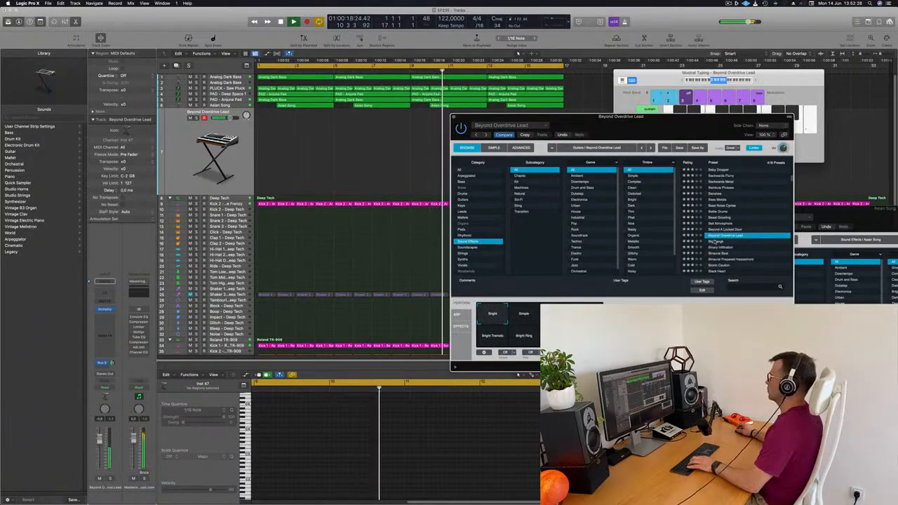
{"action": "left_click", "coordinate": [716, 241]}
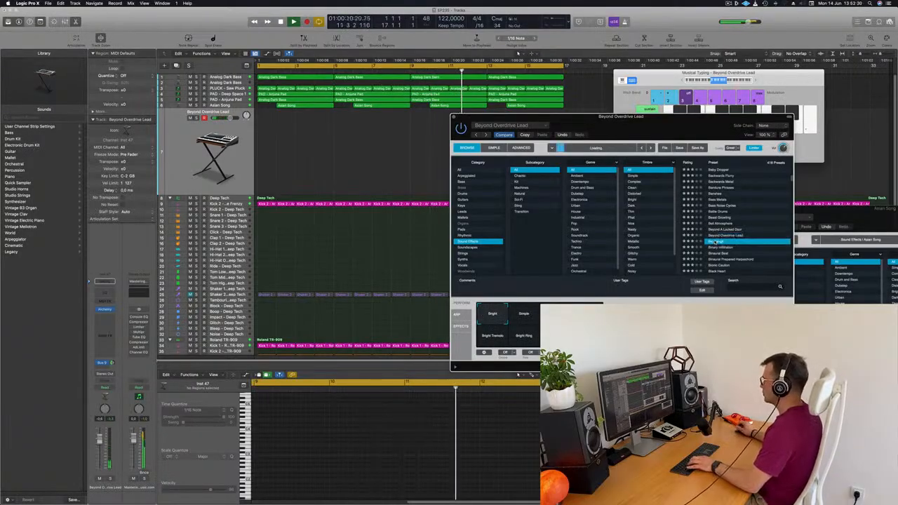
{"action": "left_click", "coordinate": [721, 248]}
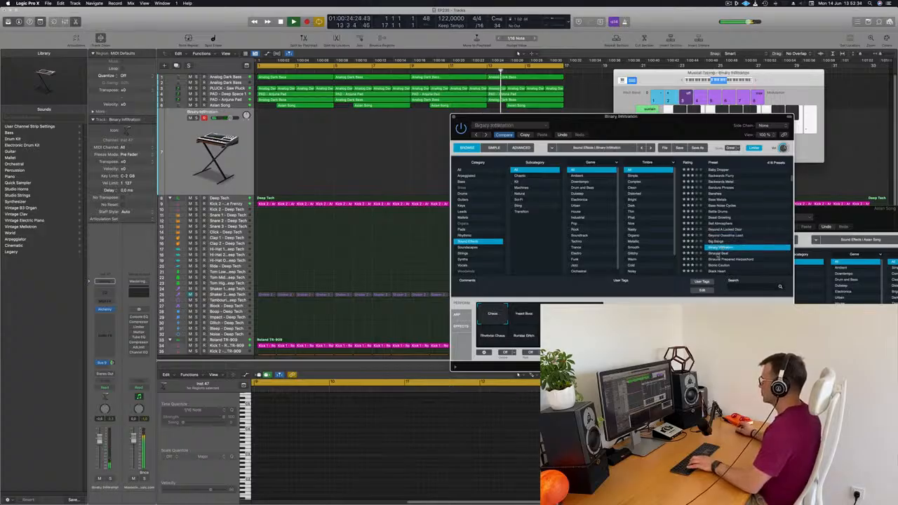
{"action": "left_click", "coordinate": [718, 254]}
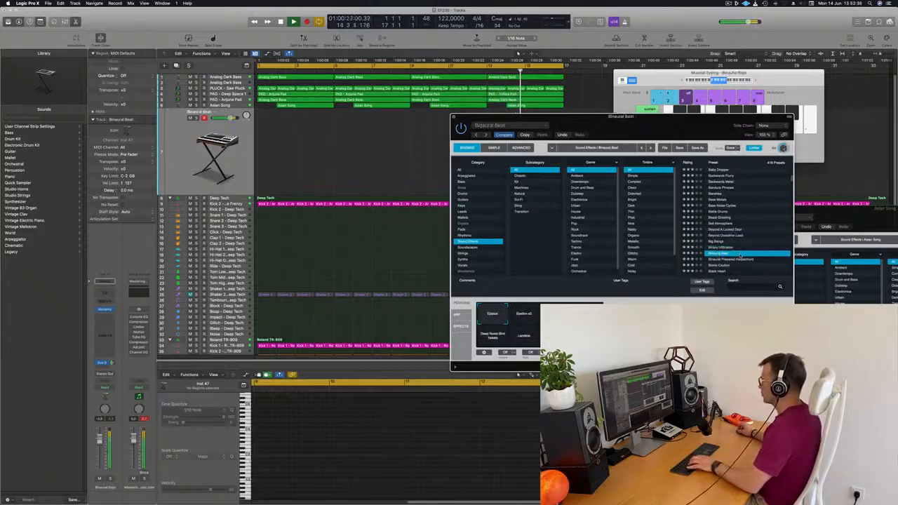
Audition the next sound effect presets, from Bionic Caution through Blocks Into Grains to Blueprint.
{"action": "scroll", "coordinate": [741, 256], "scroll_direction": "down", "scroll_amount": 2}
{"action": "left_click", "coordinate": [720, 245]}
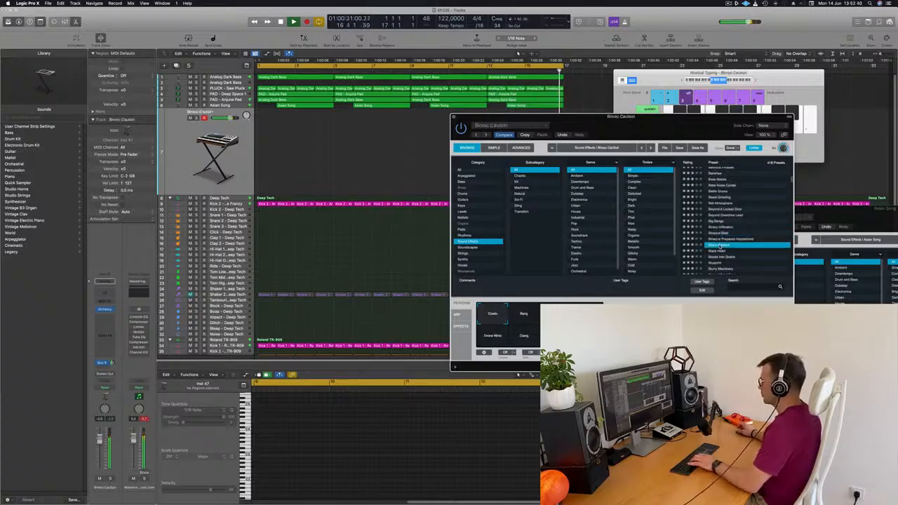
{"action": "key", "text": "Down"}
{"action": "key", "text": "Down"}
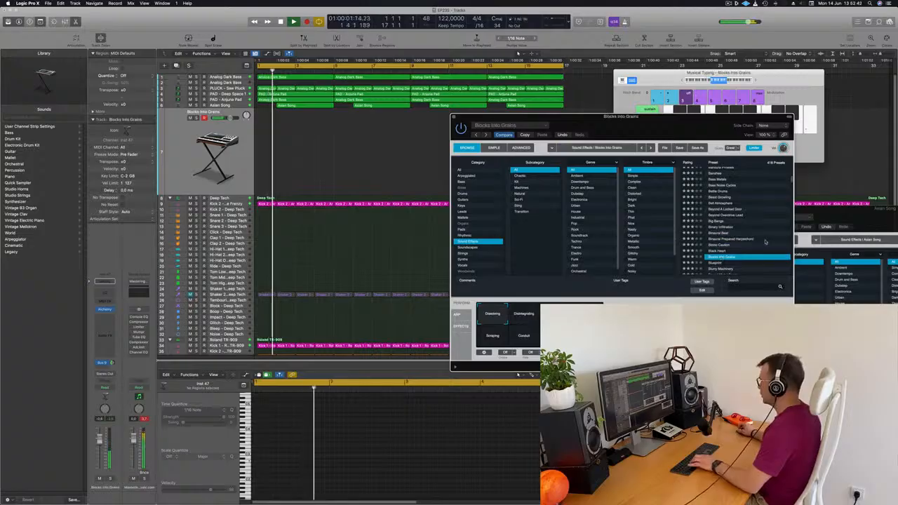
{"action": "scroll", "coordinate": [766, 242], "scroll_direction": "down", "scroll_amount": 2}
{"action": "left_click", "coordinate": [718, 233]}
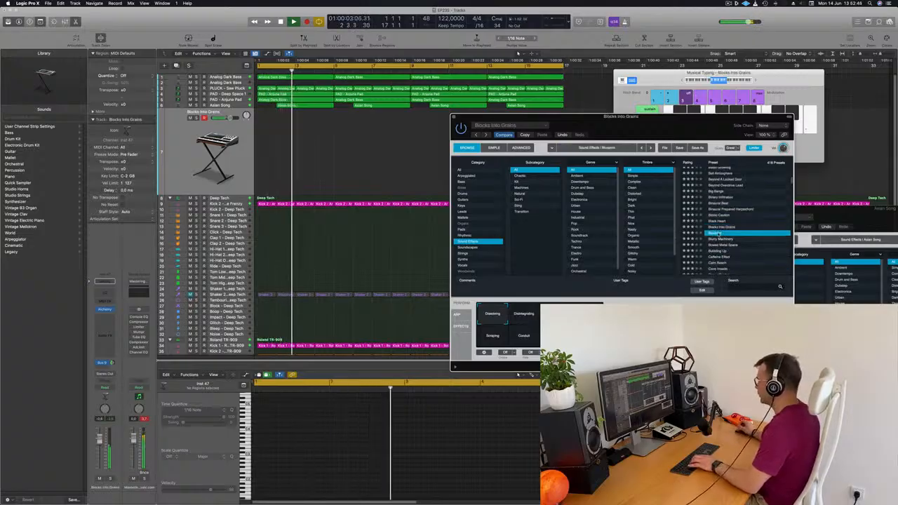
Load the Caffeine Effect preset, try it over the playing track and lower the track's volume.
{"action": "scroll", "coordinate": [747, 222], "scroll_direction": "down", "scroll_amount": 1}
{"action": "scroll", "coordinate": [746, 223], "scroll_direction": "down", "scroll_amount": 1}
{"action": "left_click", "coordinate": [715, 222]}
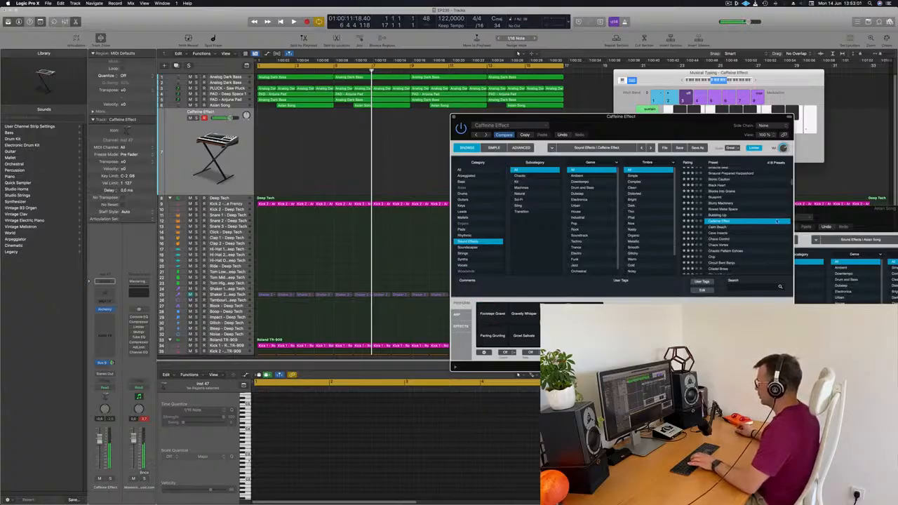
{"action": "key", "text": "space"}
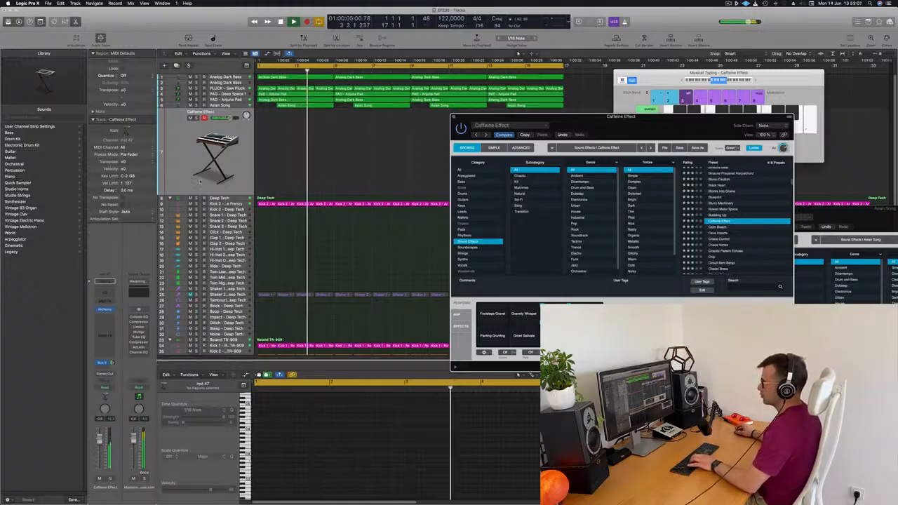
{"action": "left_click", "coordinate": [95, 397]}
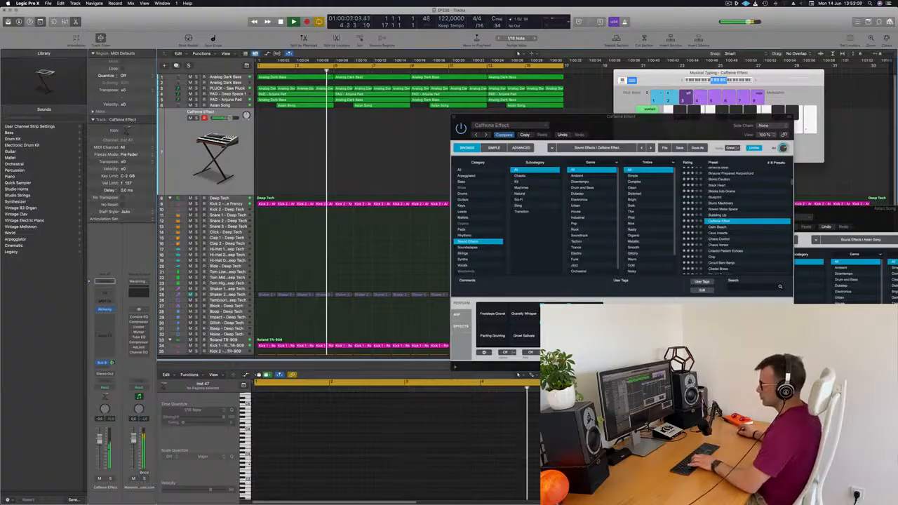
Copy the first Asian Song region to bar 1 of the Caffeine Effect track, shorten its note to about one beat and play it.
{"action": "left_click", "coordinate": [313, 105]}
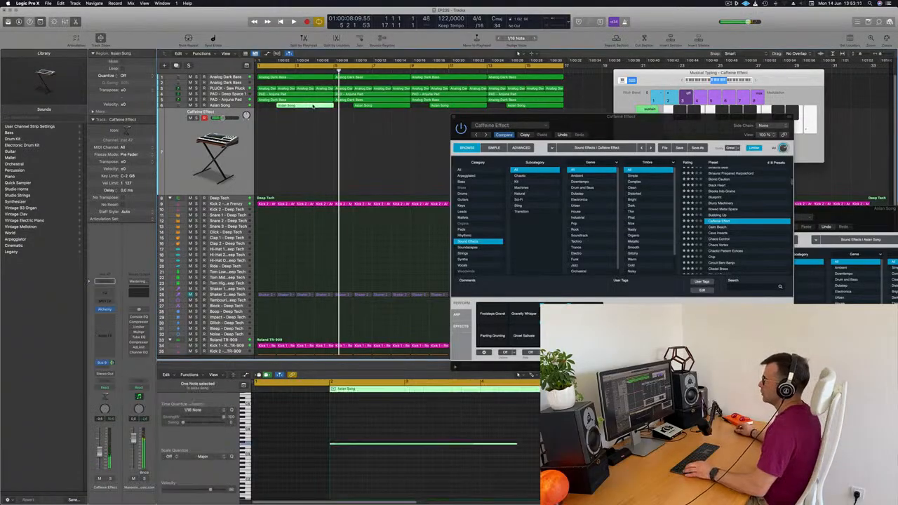
{"action": "left_click_drag", "start_coordinate": [306, 129], "coordinate": [293, 144]}
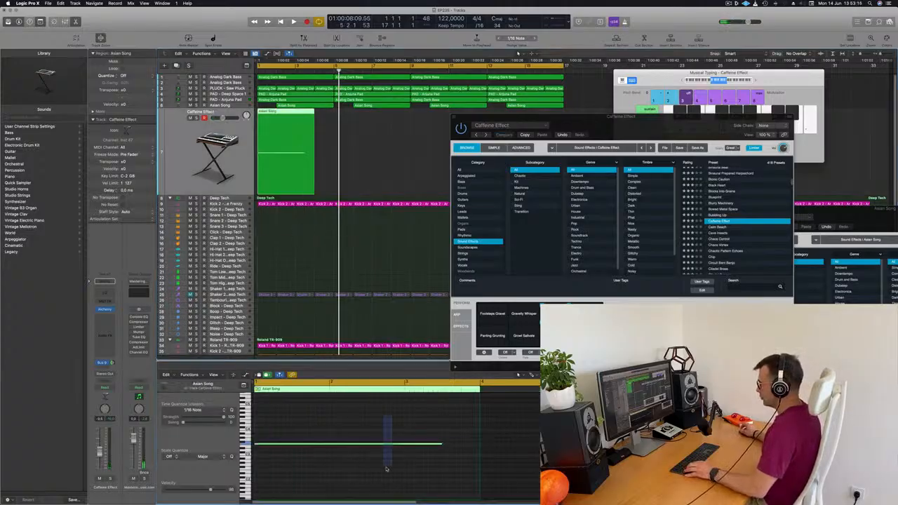
{"action": "left_click_drag", "start_coordinate": [441, 445], "coordinate": [273, 444]}
{"action": "left_click", "coordinate": [409, 164]}
{"action": "key", "text": "space"}
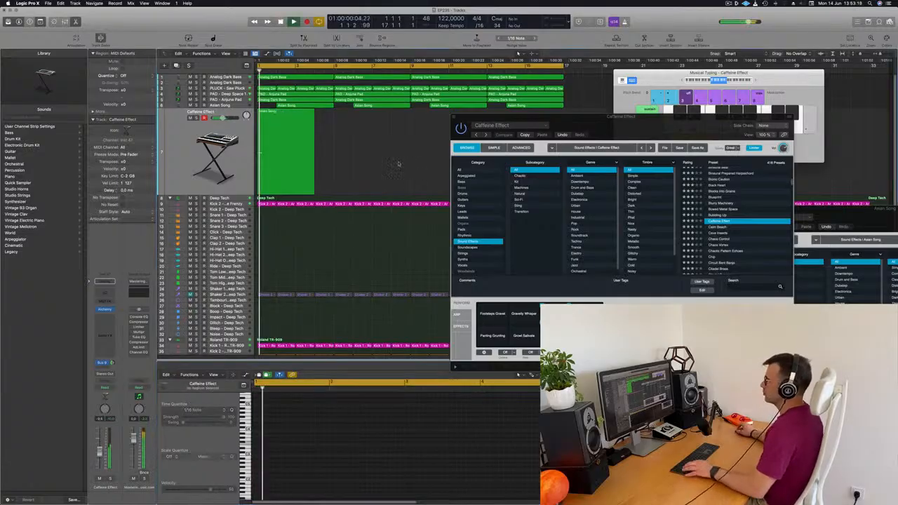
Copy the Caffeine Effect track's region to bars 5, 9 and 13, moving the Alchemy window out of the way.
{"action": "left_click", "coordinate": [281, 112]}
{"action": "left_click_drag", "start_coordinate": [281, 112], "coordinate": [438, 120]}
{"action": "left_click_drag", "start_coordinate": [509, 118], "coordinate": [469, 266]}
{"action": "left_click", "coordinate": [586, 162]}
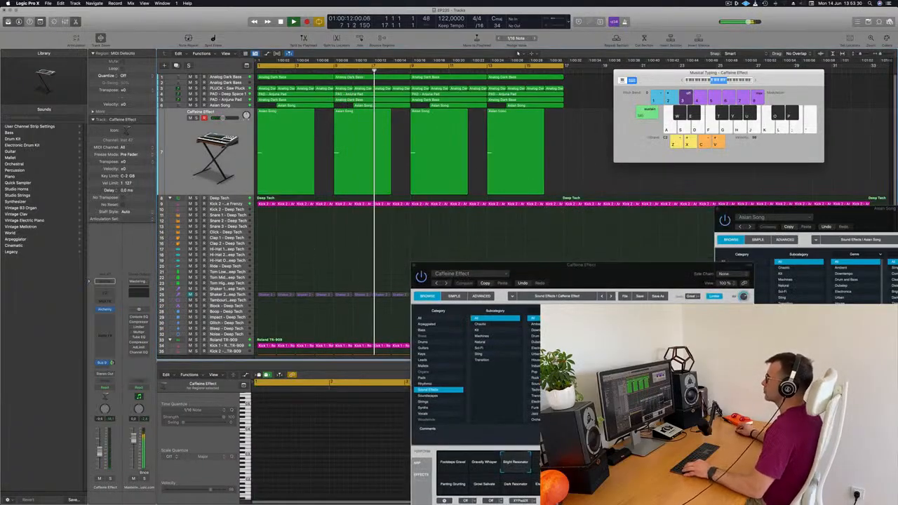
Move the Musical Typing keyboard clear of the arrangement and close the Caffeine Effect instrument window.
{"action": "scroll", "coordinate": [313, 249], "scroll_direction": "down", "scroll_amount": 2}
{"action": "scroll", "coordinate": [312, 249], "scroll_direction": "up", "scroll_amount": 1}
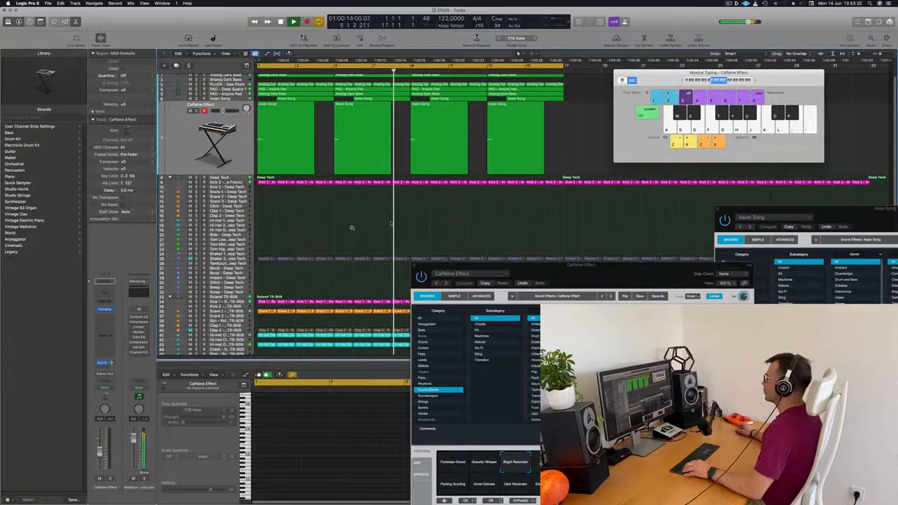
{"action": "left_click_drag", "start_coordinate": [660, 80], "coordinate": [694, 90]}
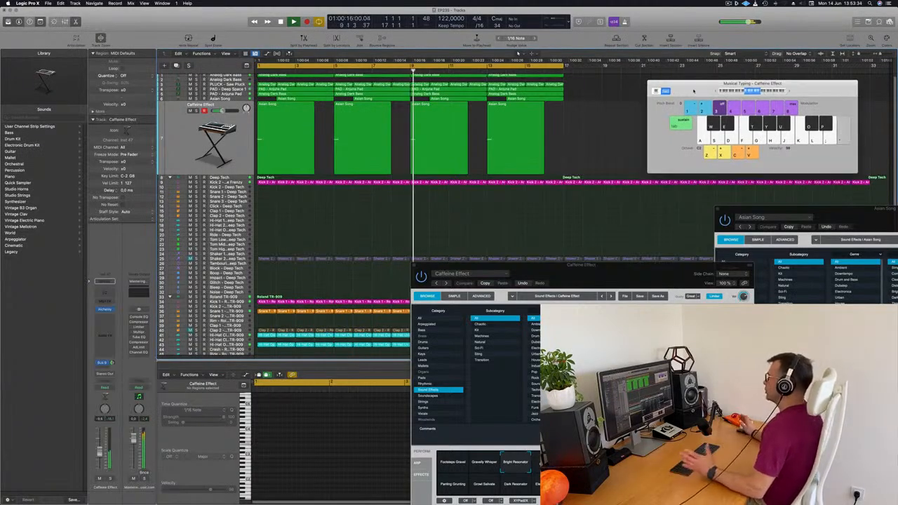
{"action": "scroll", "coordinate": [344, 199], "scroll_direction": "down", "scroll_amount": 2}
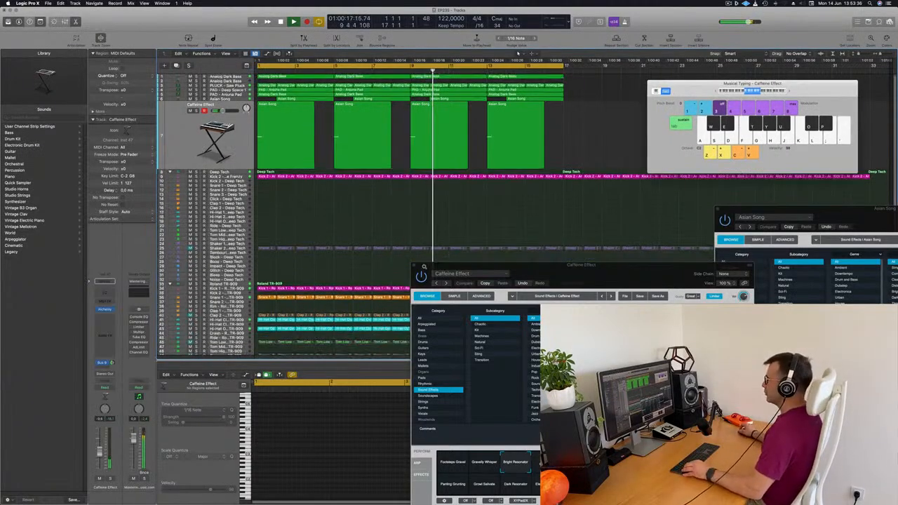
{"action": "left_click_drag", "start_coordinate": [422, 271], "coordinate": [394, 267]}
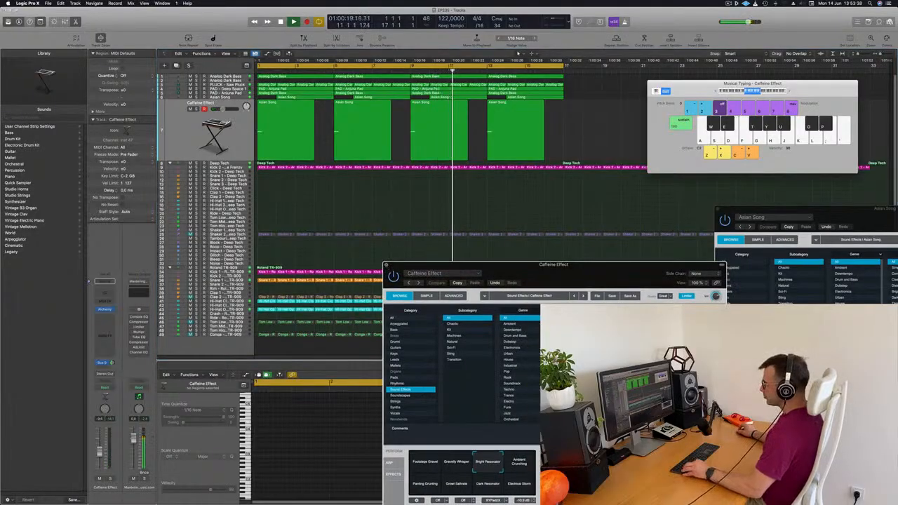
{"action": "left_click", "coordinate": [387, 266]}
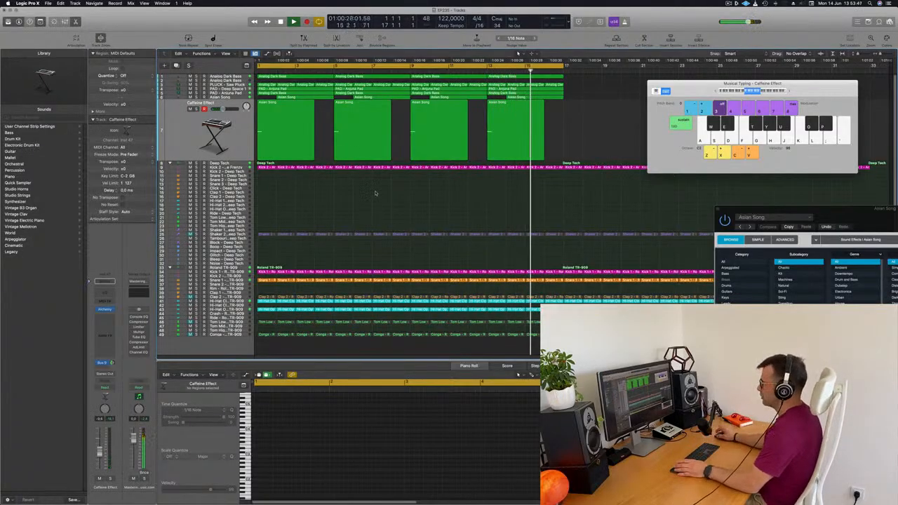
Restart playback from the beginning and bring in the Deep Tech Shaker 2 track by unmuting it.
{"action": "key", "text": "space"}
{"action": "key", "text": "Return"}
{"action": "key", "text": "space"}
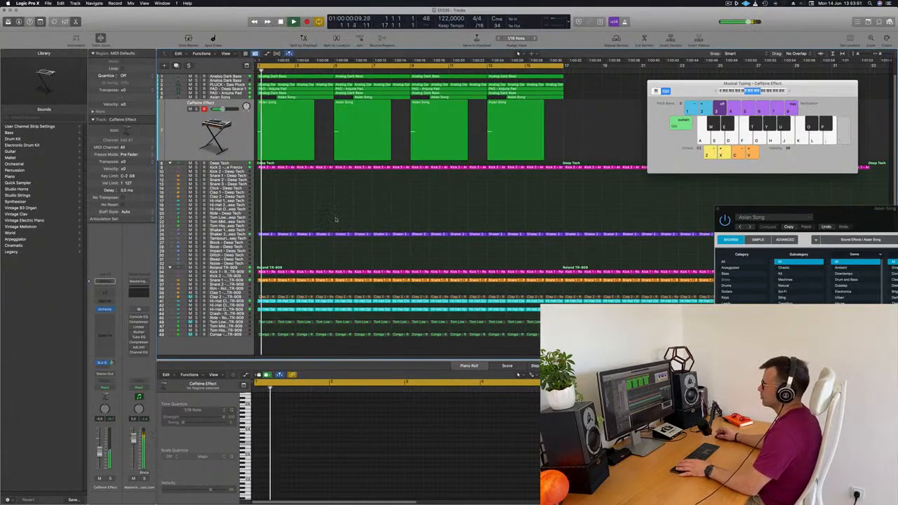
{"action": "left_click", "coordinate": [224, 234]}
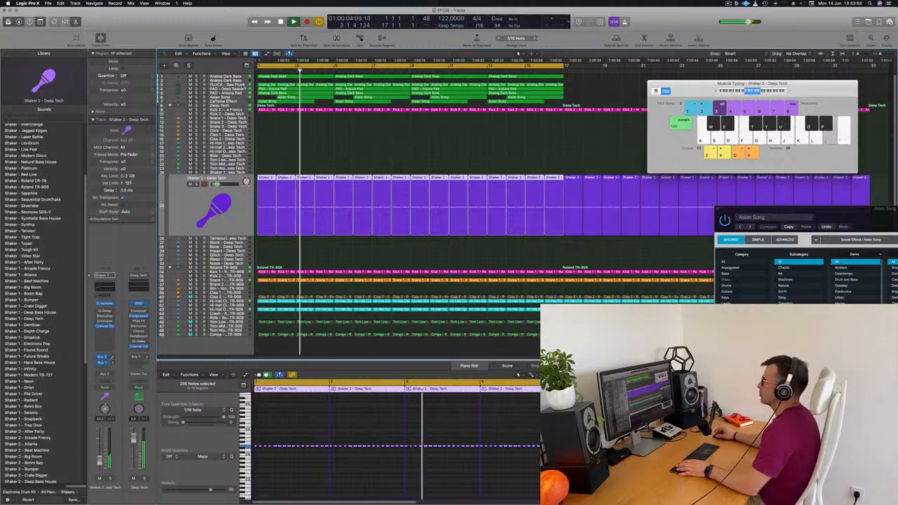
Insert a stereo Compressor on the PLUCK - Saw Pluck track while playing from the start.
{"action": "left_click", "coordinate": [226, 85]}
{"action": "key", "text": "Return"}
{"action": "key", "text": "Return"}
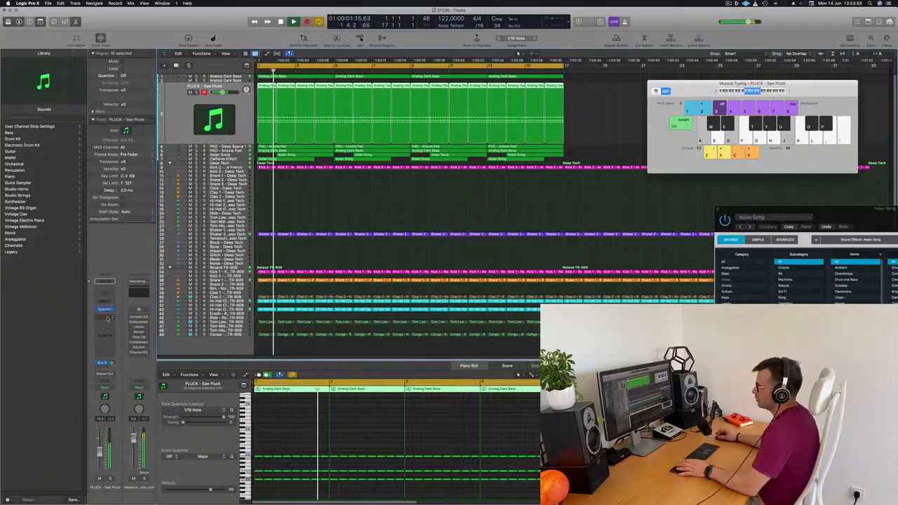
{"action": "left_click", "coordinate": [107, 319]}
{"action": "mouse_move", "coordinate": [120, 341]}
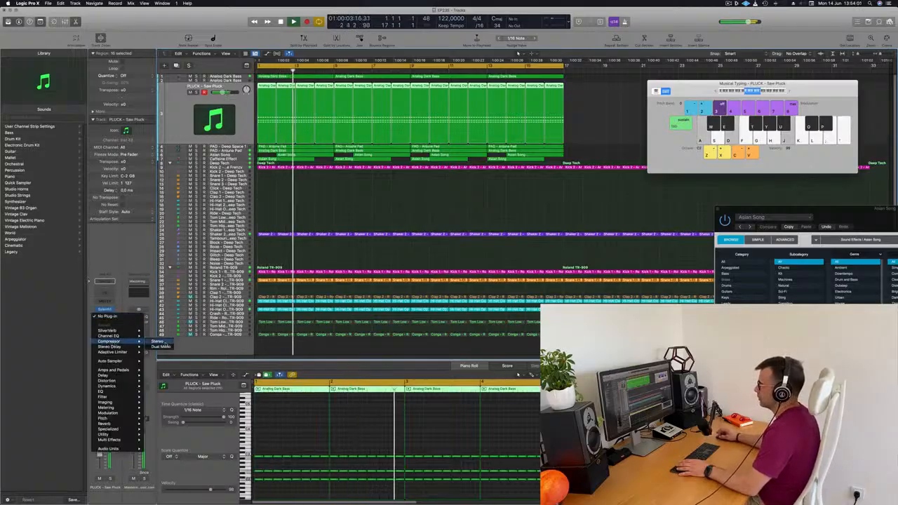
{"action": "left_click", "coordinate": [157, 342]}
Set the compressor's side chain to the Kick 2 - Arcade Frenzy instrument track (Inst 3) and close the plug-in window.
{"action": "left_click", "coordinate": [617, 92]}
{"action": "mouse_move", "coordinate": [622, 108]}
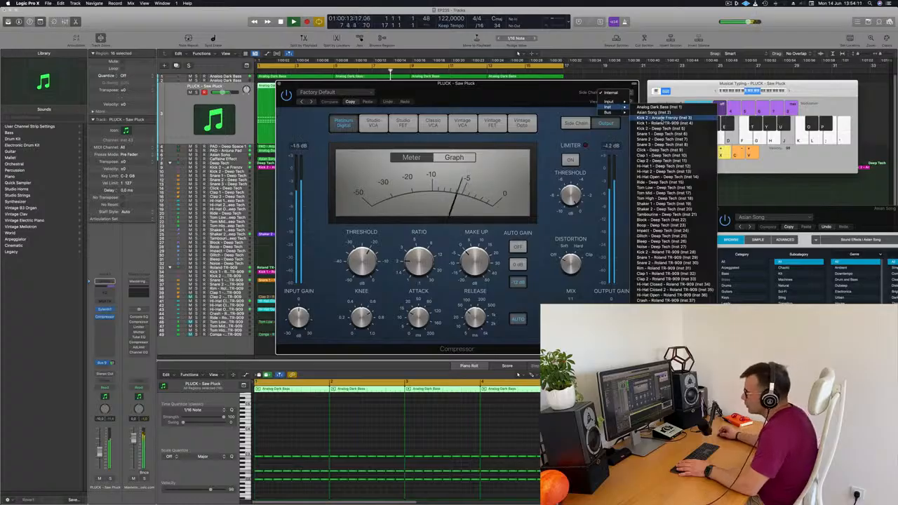
{"action": "left_click", "coordinate": [664, 118]}
{"action": "left_click_drag", "start_coordinate": [523, 90], "coordinate": [565, 89]}
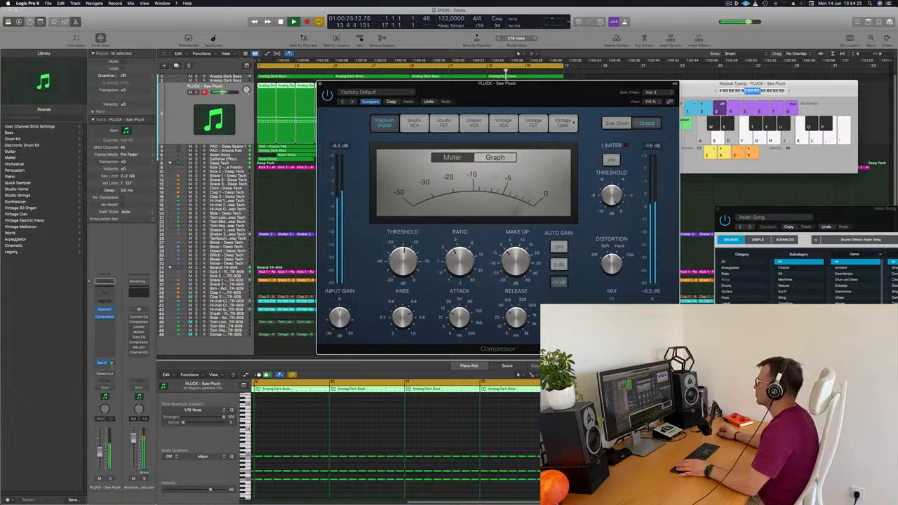
{"action": "left_click_drag", "start_coordinate": [569, 94], "coordinate": [627, 128]}
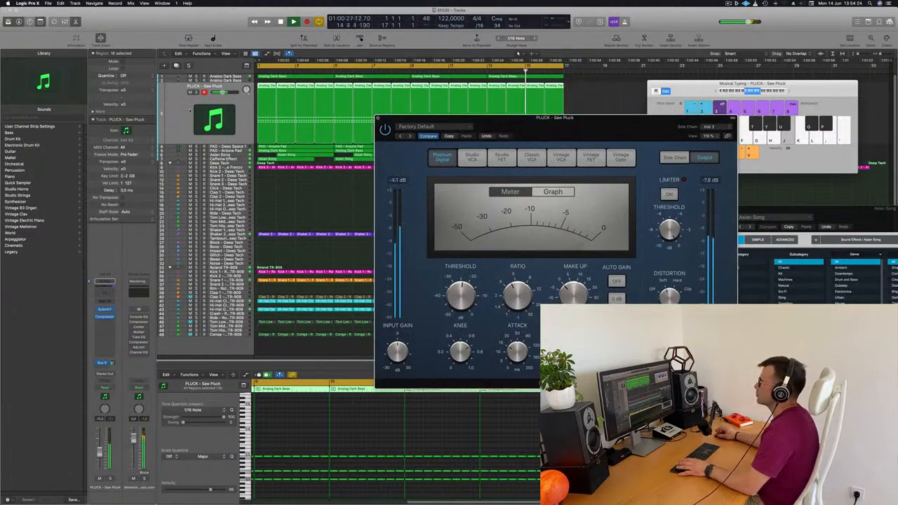
{"action": "left_click", "coordinate": [378, 118]}
Replay the loop from the start to check the Saw Pluck's level in the mix, and mute the pluck track.
{"action": "key", "text": "Return"}
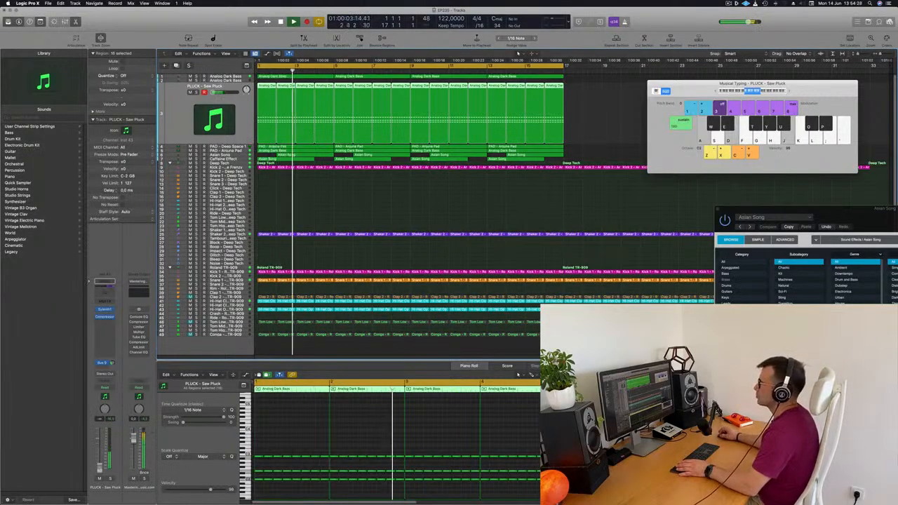
{"action": "key", "text": "Return"}
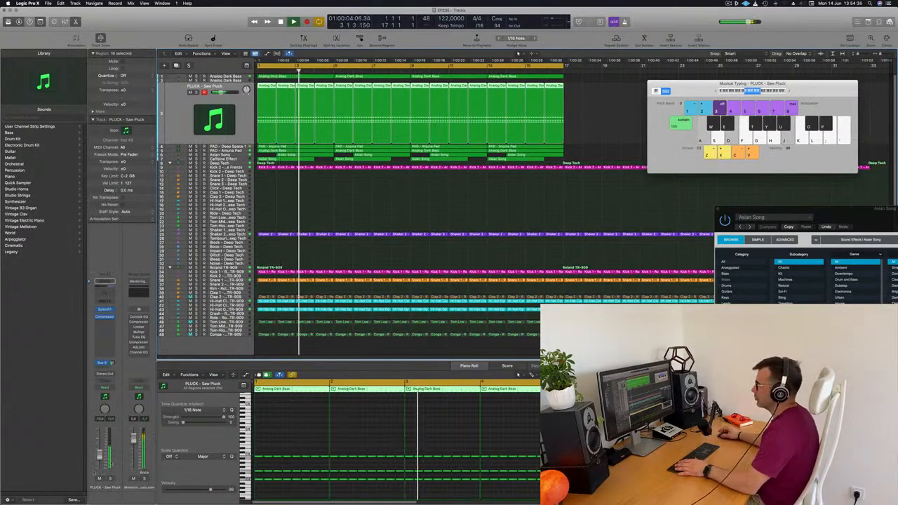
{"action": "key", "text": "m"}
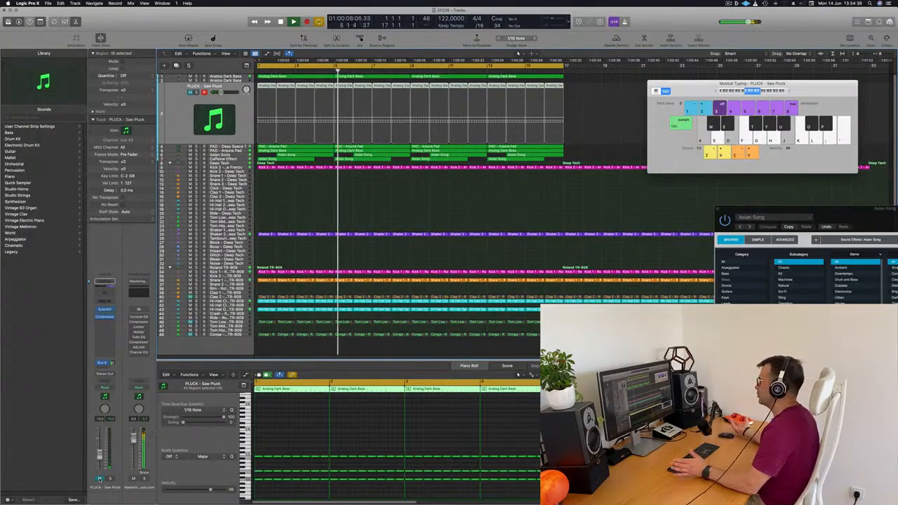
Unmute the PLUCK - Saw Pluck track and replay the loop from the start to hear it in the mix.
{"action": "key", "text": "m"}
{"action": "key", "text": "Return"}
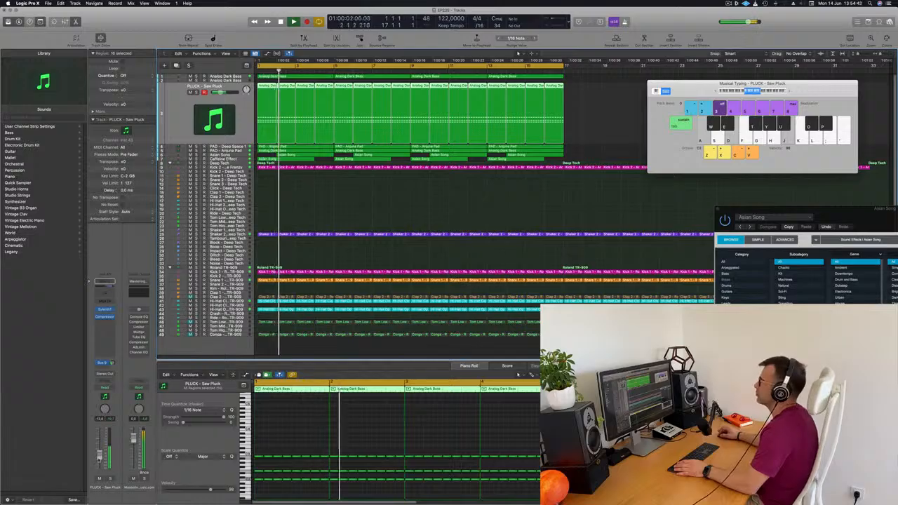
{"action": "left_click", "coordinate": [728, 4]}
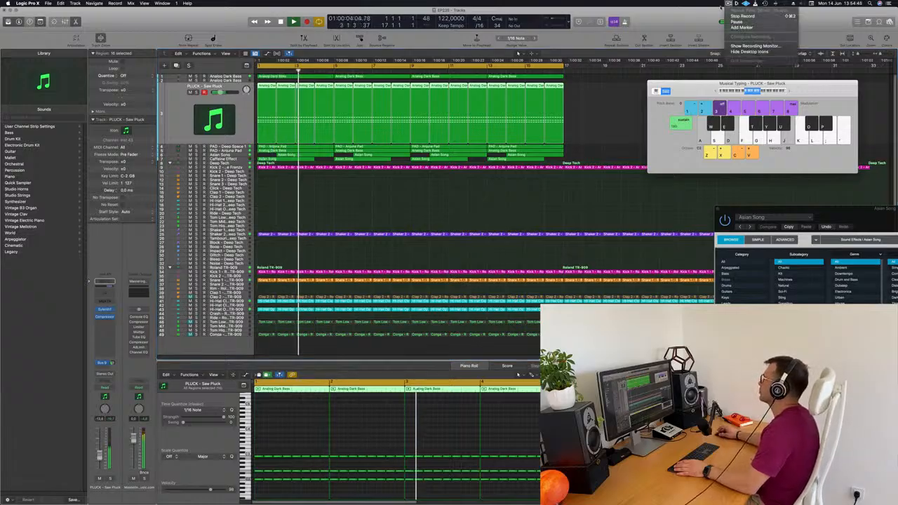
{"action": "left_click", "coordinate": [646, 23]}
{"action": "key", "text": "Return"}
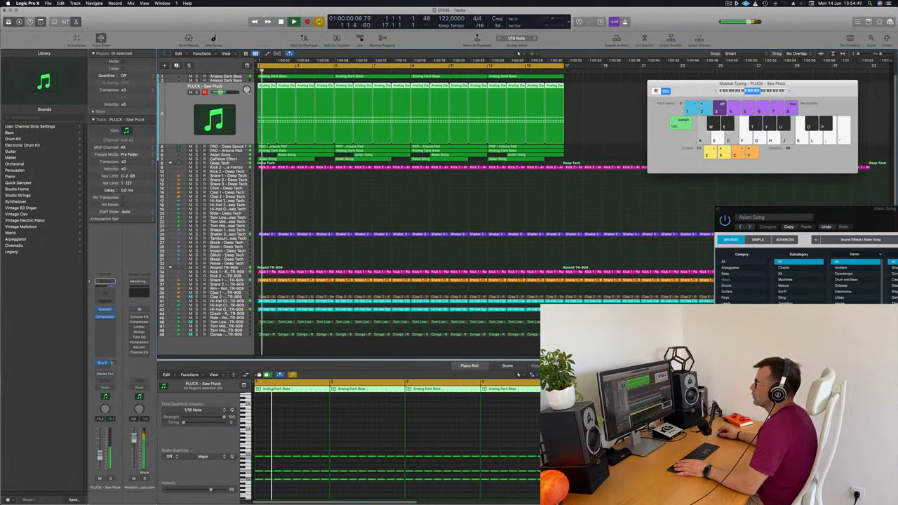
Add a Channel EQ to the Asian Song track and cut its lows with a 645 Hz, 12 dB/Oct low-cut filter.
{"action": "left_click", "coordinate": [235, 156]}
{"action": "key", "text": "a"}
{"action": "key", "text": "Return"}
{"action": "left_click", "coordinate": [112, 289]}
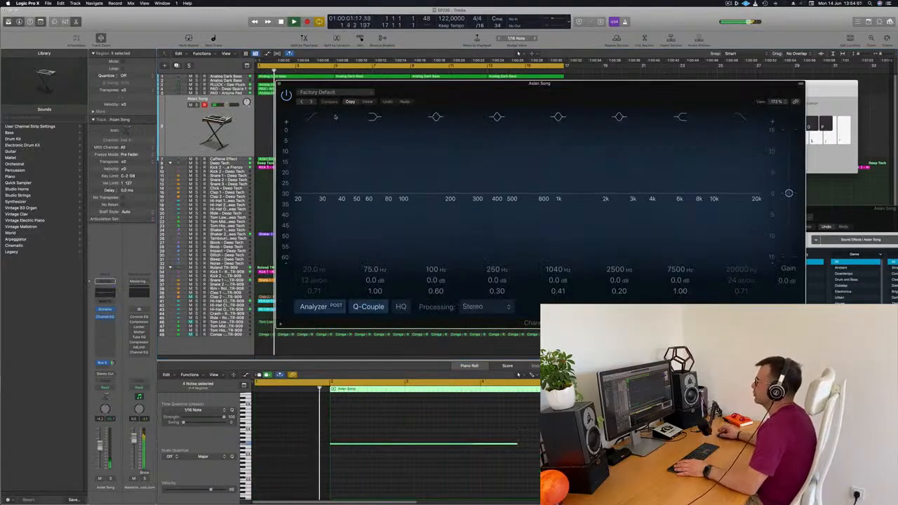
{"action": "left_click_drag", "start_coordinate": [348, 107], "coordinate": [315, 107]}
{"action": "left_click", "coordinate": [281, 118]}
{"action": "left_click_drag", "start_coordinate": [289, 169], "coordinate": [521, 155]}
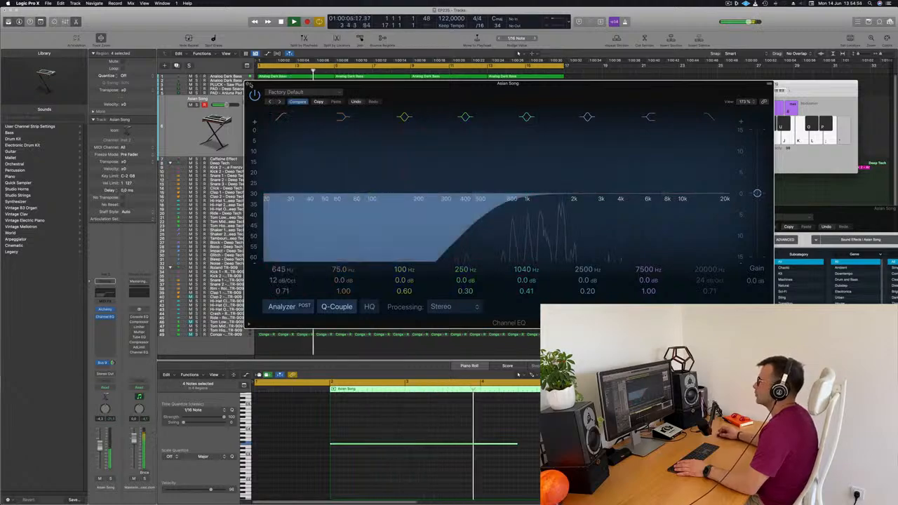
{"action": "left_click", "coordinate": [248, 84]}
Insert a Step FX plug-in after the Channel EQ on the Asian Song track while playing from the start.
{"action": "key", "text": "Return"}
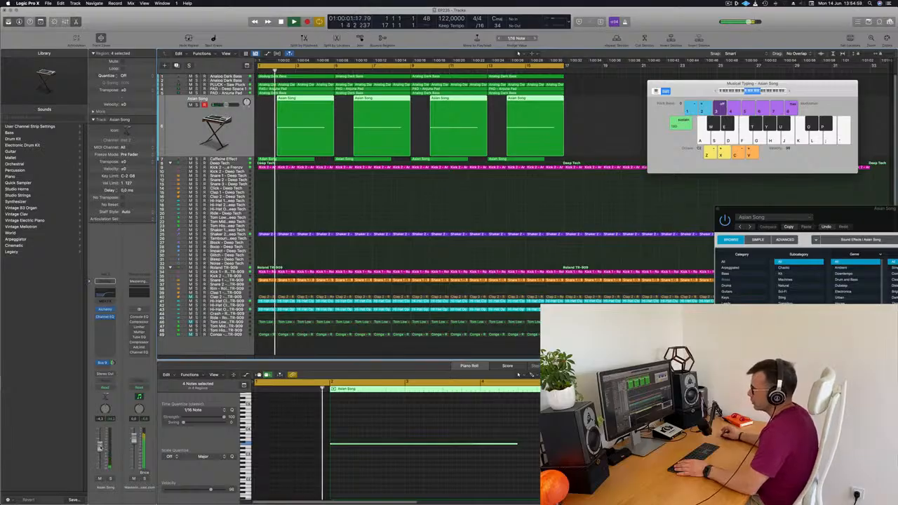
{"action": "key", "text": "Return"}
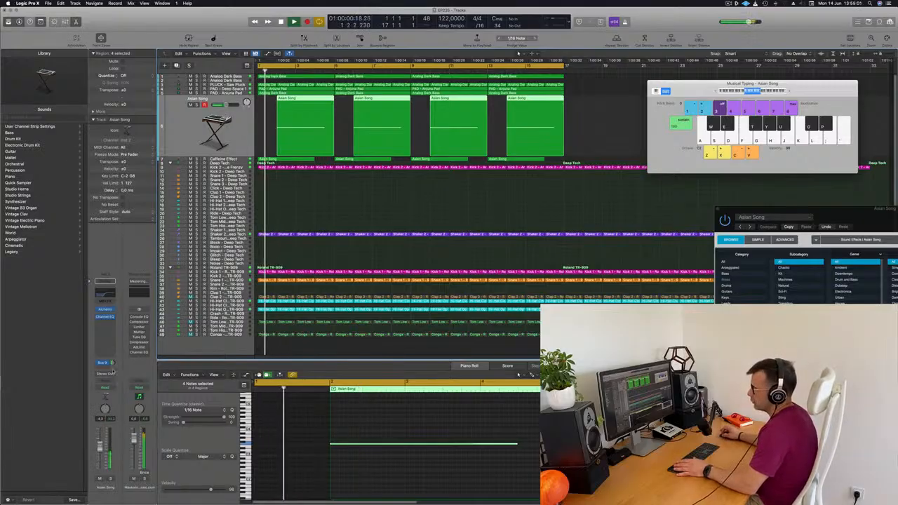
{"action": "left_click", "coordinate": [106, 322]}
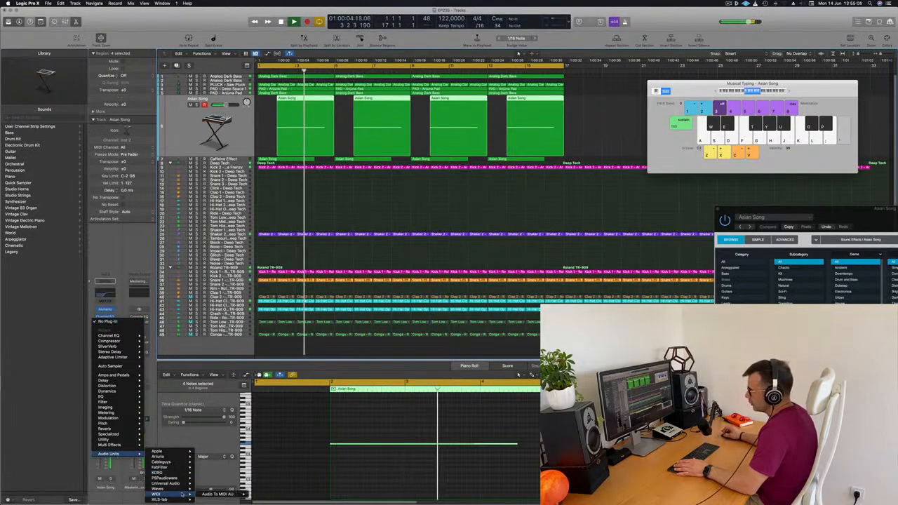
{"action": "mouse_move", "coordinate": [109, 445]}
{"action": "mouse_move", "coordinate": [159, 450]}
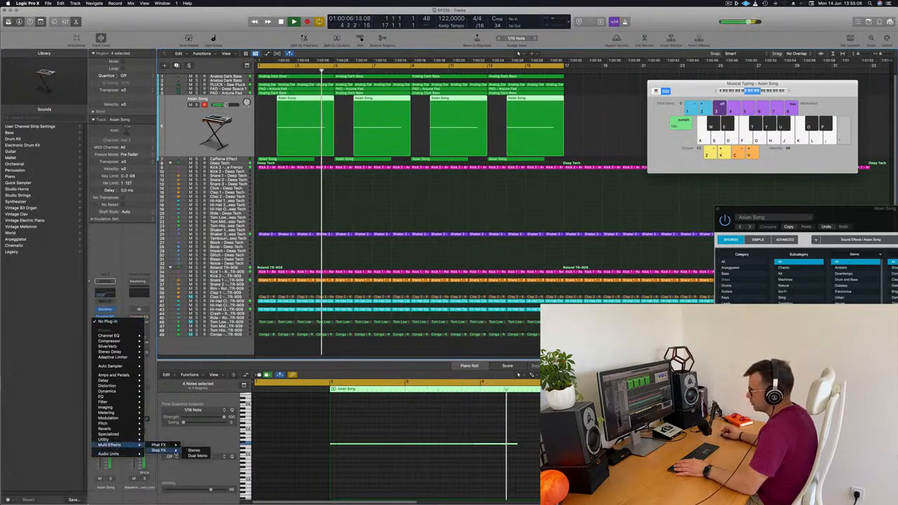
{"action": "left_click", "coordinate": [197, 455]}
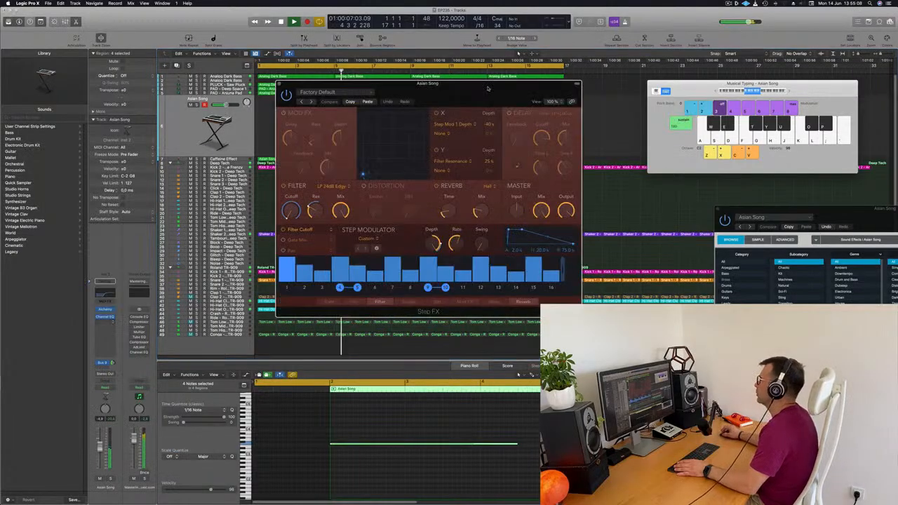
{"action": "left_click_drag", "start_coordinate": [660, 83], "coordinate": [592, 78]}
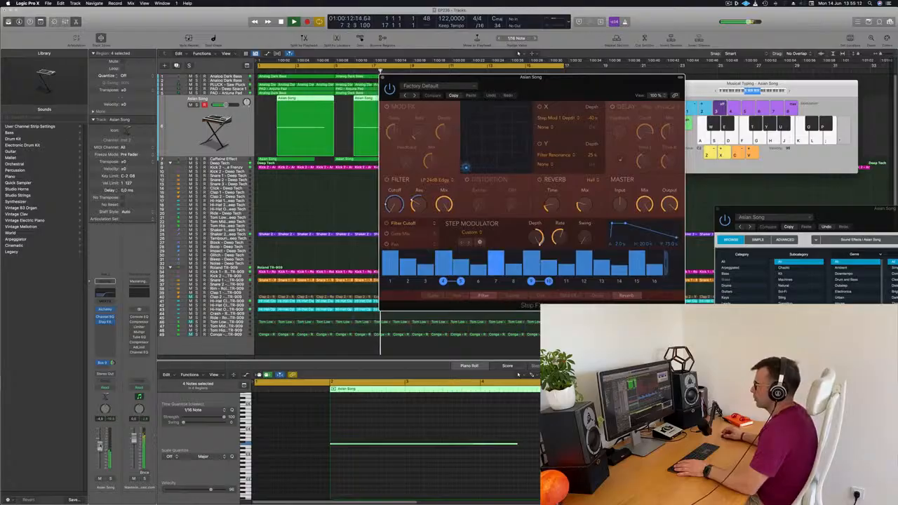
{"action": "left_click_drag", "start_coordinate": [555, 87], "coordinate": [630, 108]}
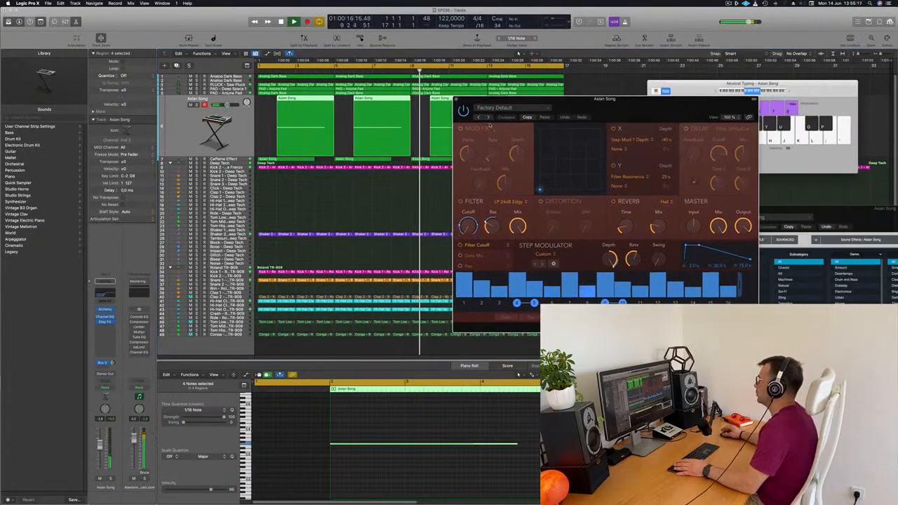
Step through the Step FX presets to Broken Echoes, audition it from the start, and close the plug-in window.
{"action": "left_click", "coordinate": [489, 118]}
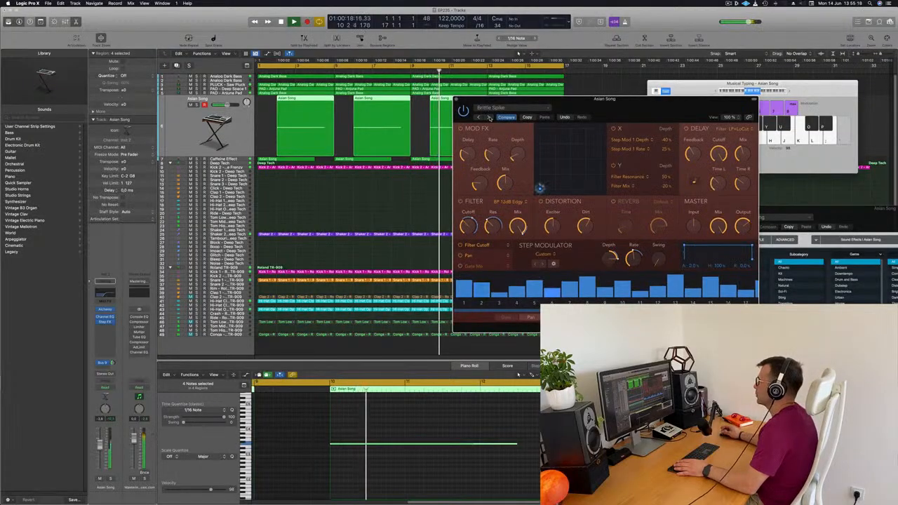
{"action": "left_click", "coordinate": [489, 118]}
{"action": "left_click_drag", "start_coordinate": [642, 109], "coordinate": [733, 109]}
{"action": "key", "text": "Return"}
{"action": "left_click", "coordinate": [177, 126]}
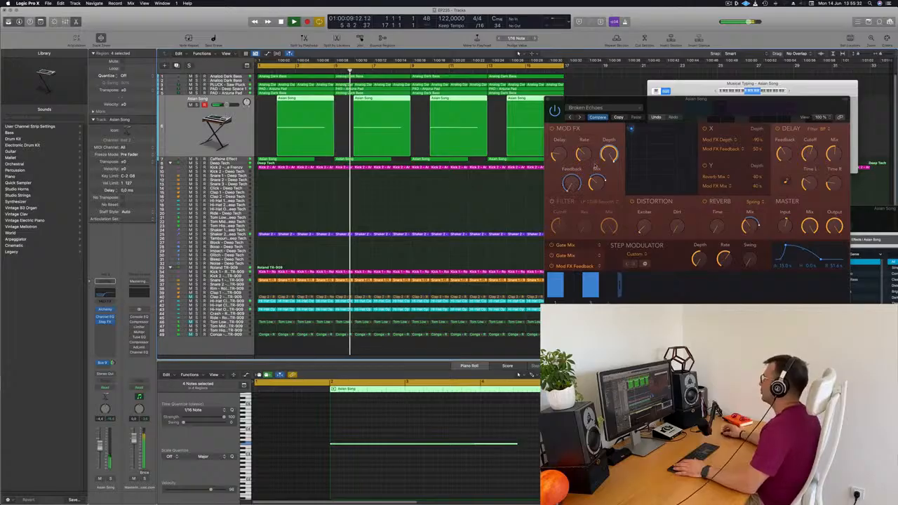
{"action": "left_click_drag", "start_coordinate": [563, 103], "coordinate": [471, 139]}
{"action": "left_click", "coordinate": [458, 134]}
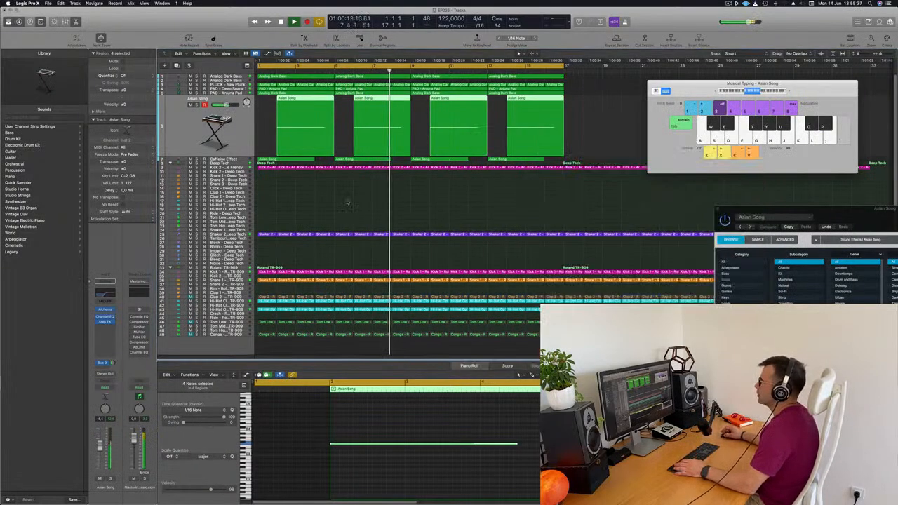
Adjust the Caffeine Effect track's reverb send and lower its volume while replaying the loop from the start.
{"action": "left_click", "coordinate": [226, 160]}
{"action": "key", "text": "Return"}
{"action": "key", "text": "Return"}
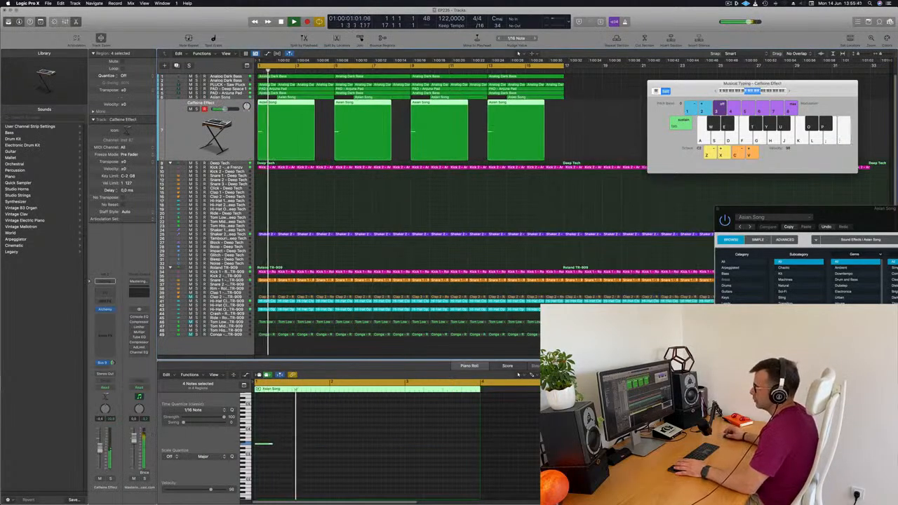
{"action": "key", "text": "Return"}
{"action": "key", "text": "Return"}
{"action": "key", "text": "Return"}
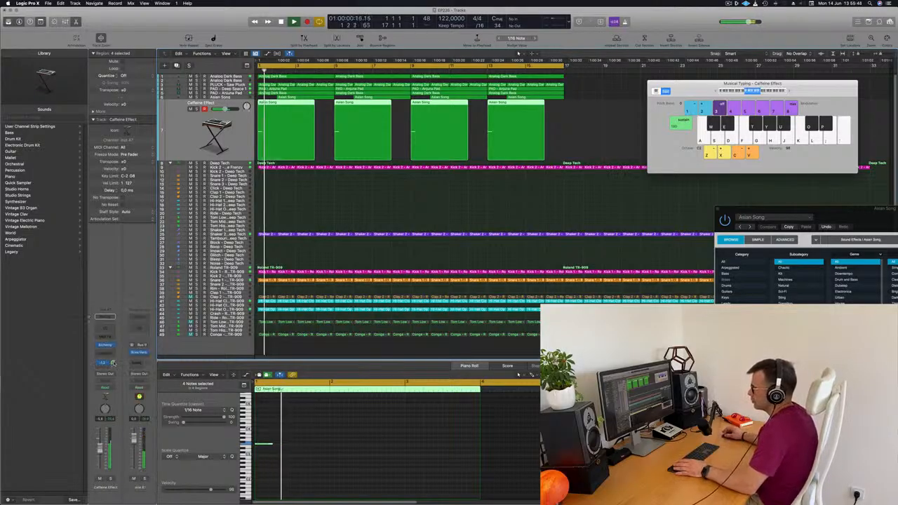
{"action": "key", "text": "Return"}
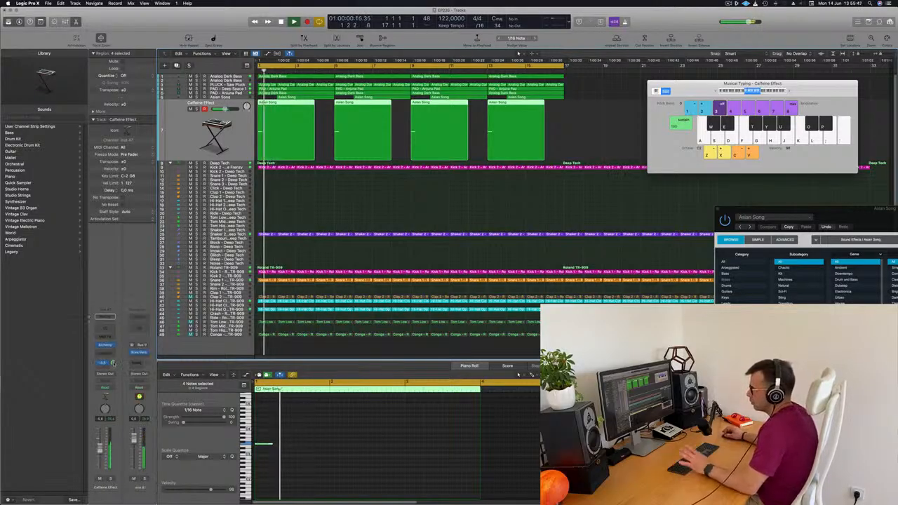
{"action": "key", "text": "Return"}
{"action": "key", "text": "Return"}
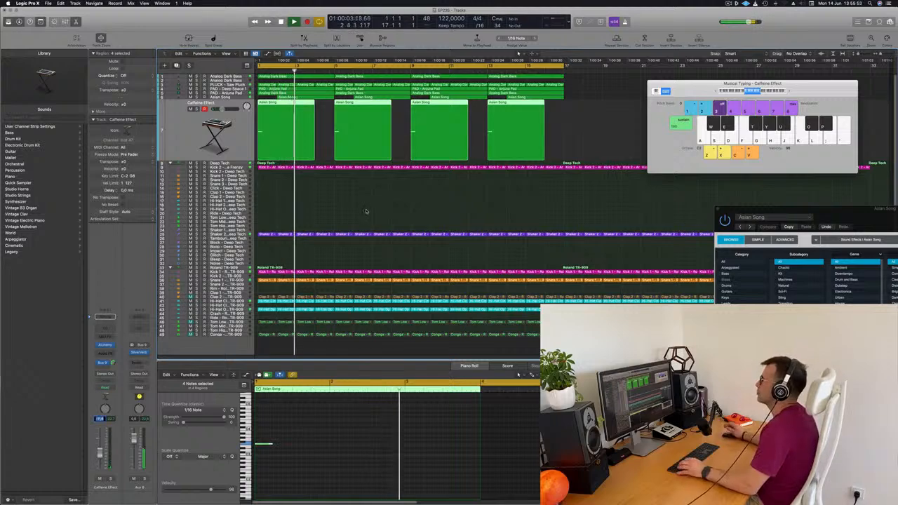
Replay the loop to check the Asian Song and PAD - Deep Space 1 tracks in the mix.
{"action": "left_click", "coordinate": [312, 118]}
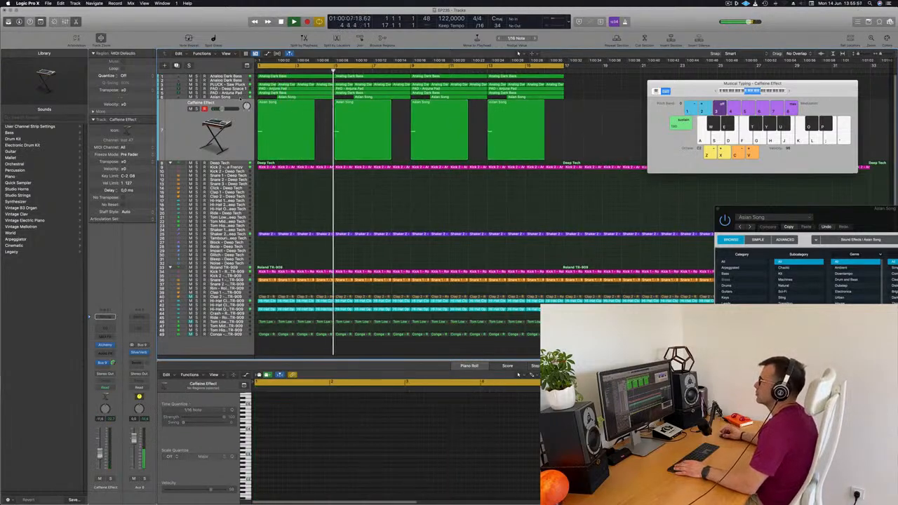
{"action": "left_click", "coordinate": [222, 97]}
{"action": "key", "text": "space"}
{"action": "key", "text": "space"}
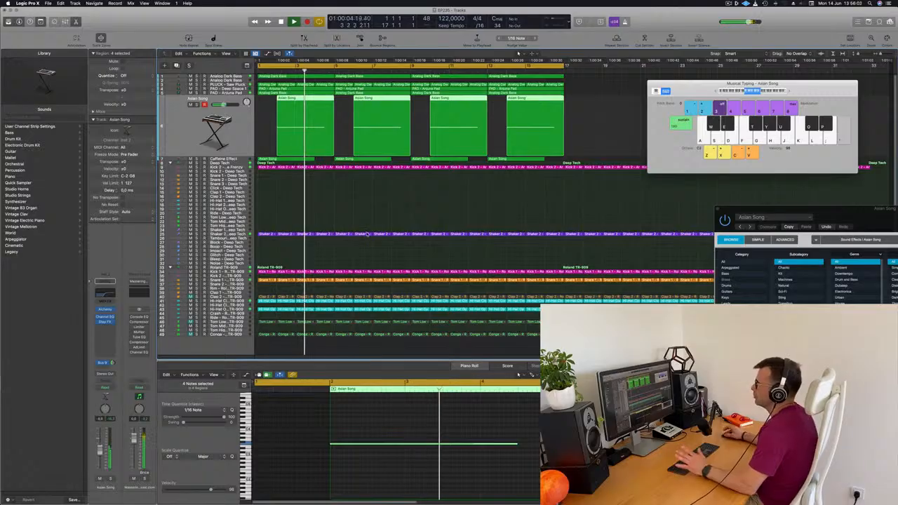
{"action": "left_click", "coordinate": [237, 89]}
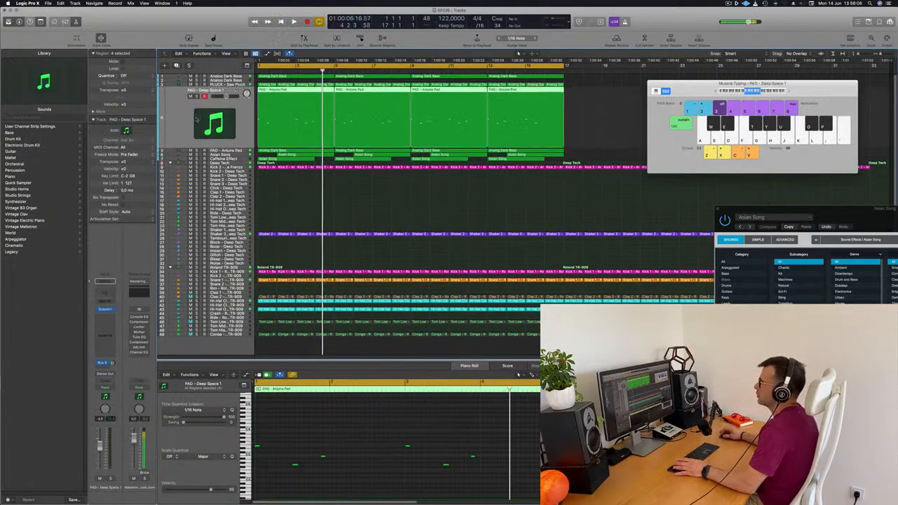
{"action": "key", "text": "Return"}
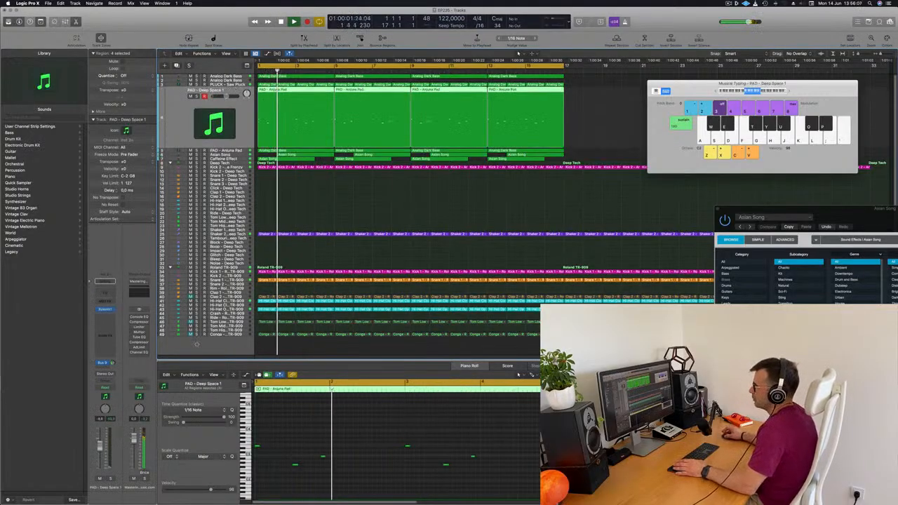
{"action": "left_click", "coordinate": [449, 207]}
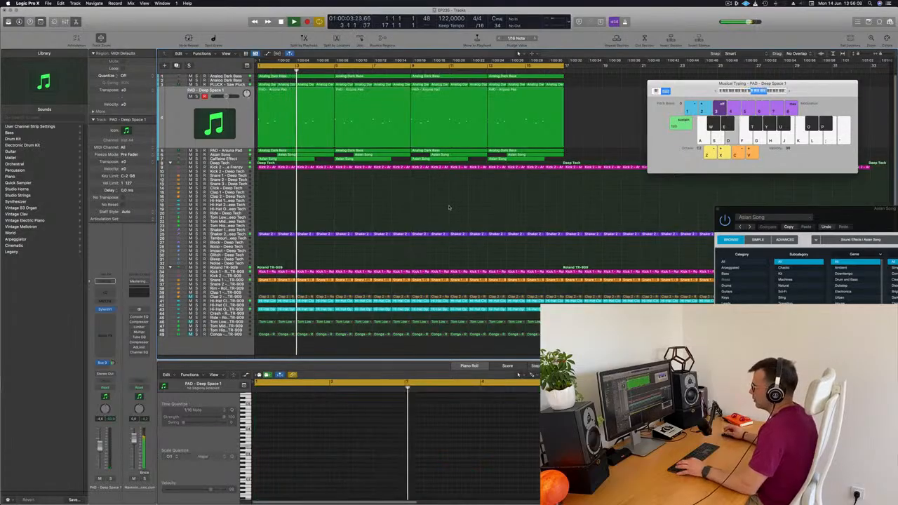
Hide Musical Typing and, in the mixer, insert a Compressor side-chained to Inst 3 on PAD - Deep Space 1.
{"action": "key", "text": "super+k"}
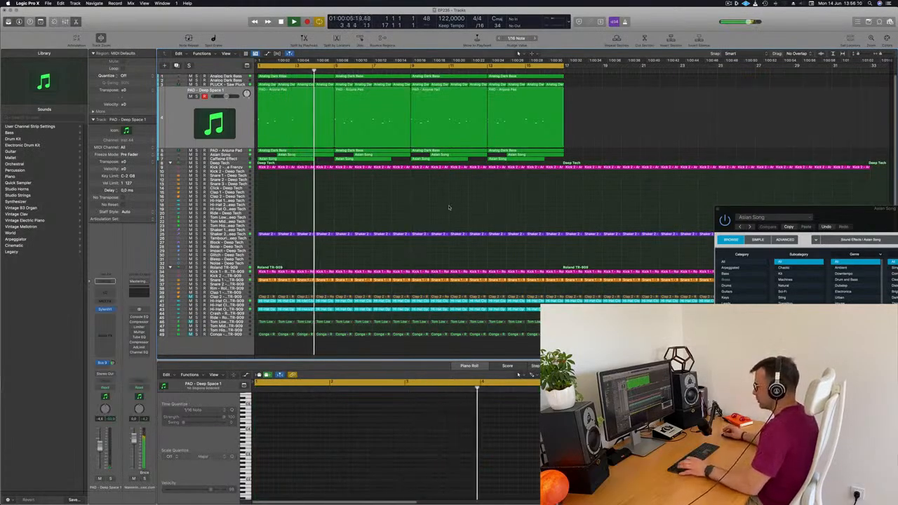
{"action": "key", "text": "x"}
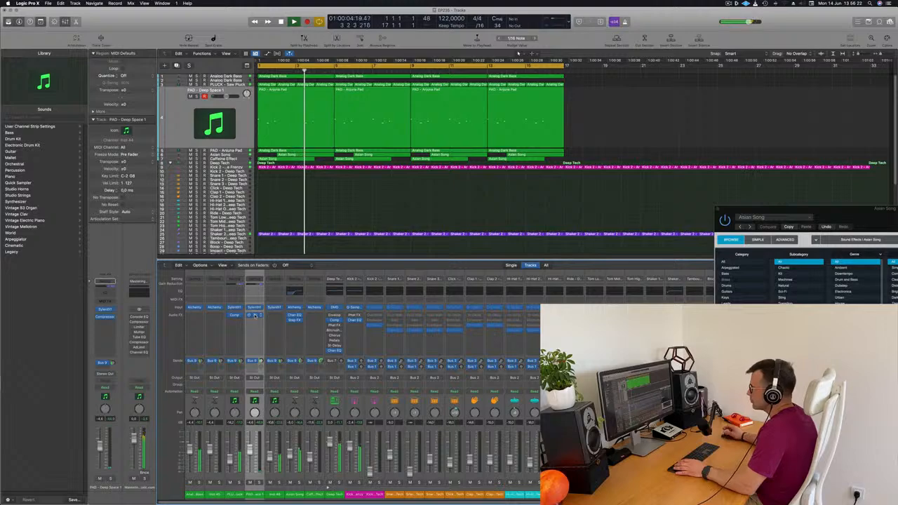
{"action": "left_click", "coordinate": [254, 315]}
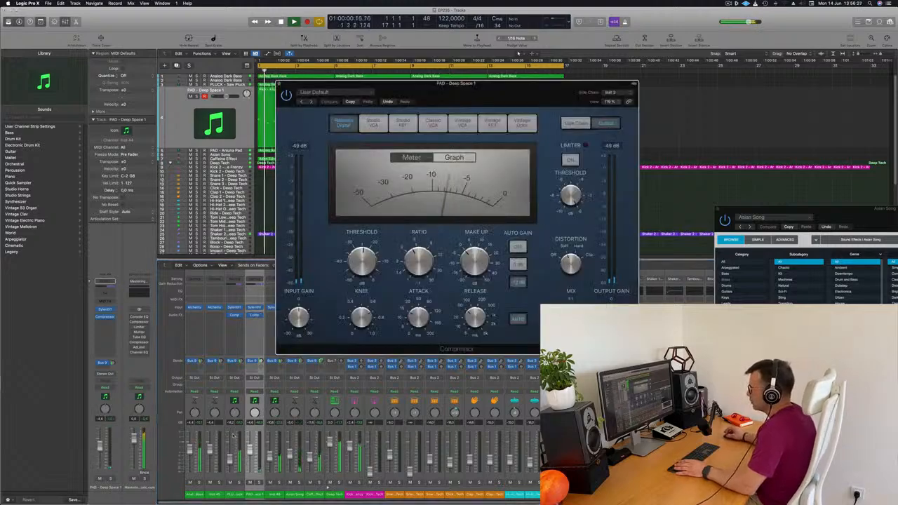
Solo PAD - Deep Space 1 to audition its compression, close the Compressor window, and turn solo off.
{"action": "left_click", "coordinate": [259, 483]}
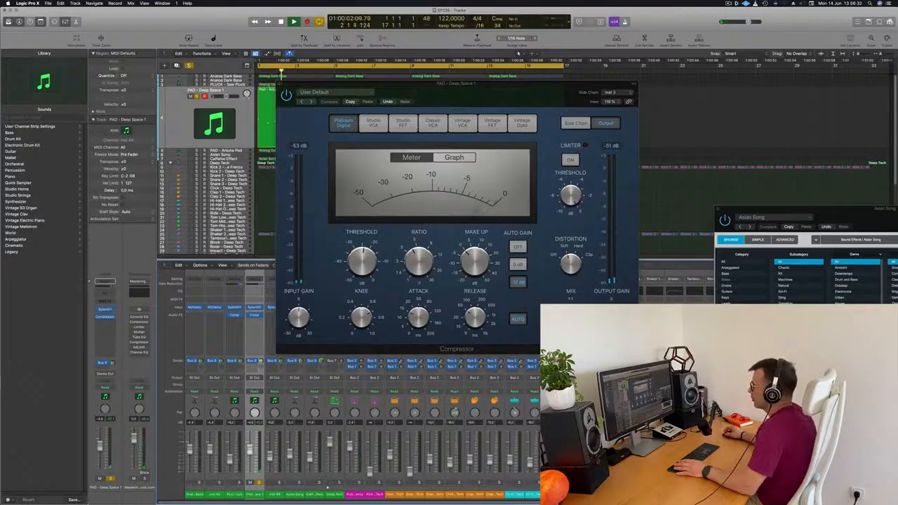
{"action": "left_click_drag", "start_coordinate": [643, 145], "coordinate": [337, 131]}
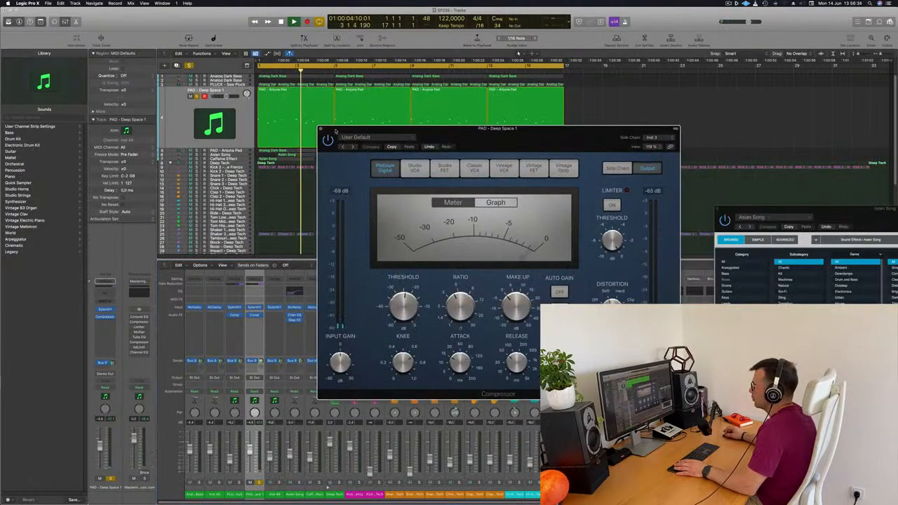
{"action": "left_click", "coordinate": [320, 128]}
{"action": "key", "text": "Return"}
{"action": "left_click", "coordinate": [199, 94]}
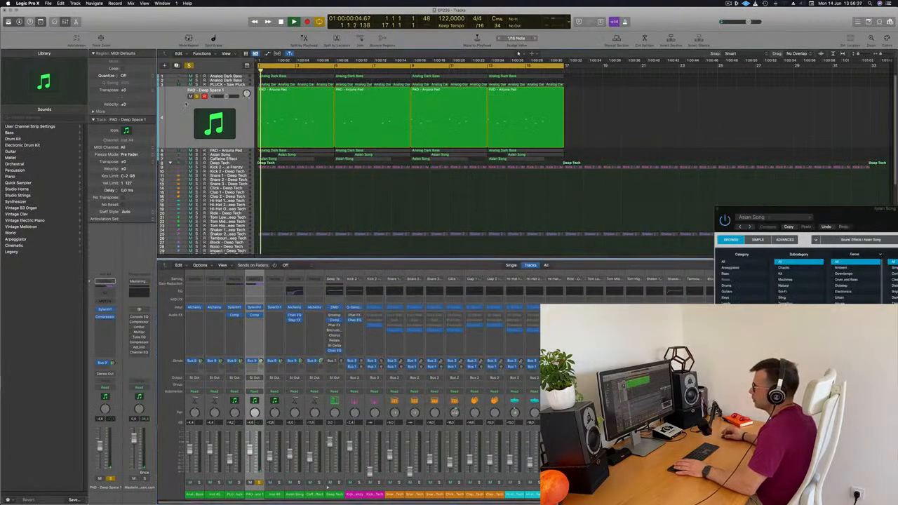
{"action": "left_click", "coordinate": [197, 96]}
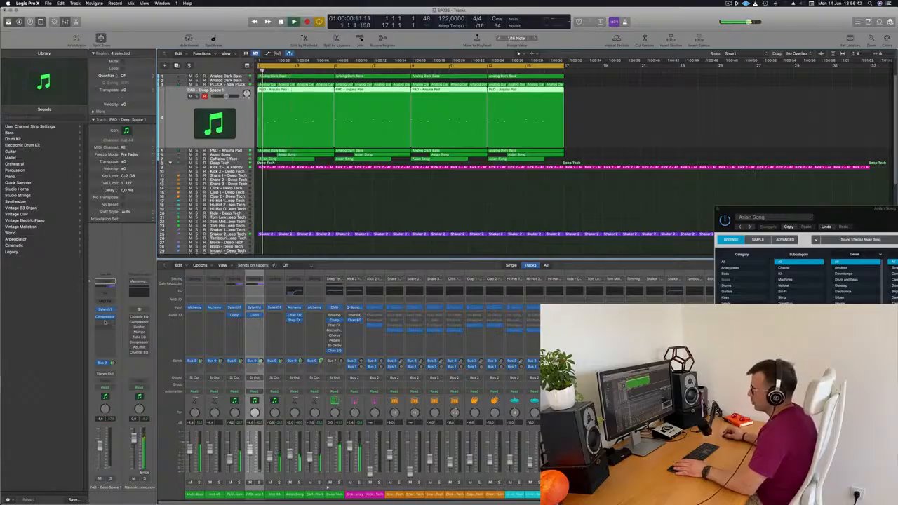
Change the Sylenth1 preset on PAD - Deep Space 1 to PAD - Anjuna Pad and close the instrument window.
{"action": "left_click", "coordinate": [106, 310]}
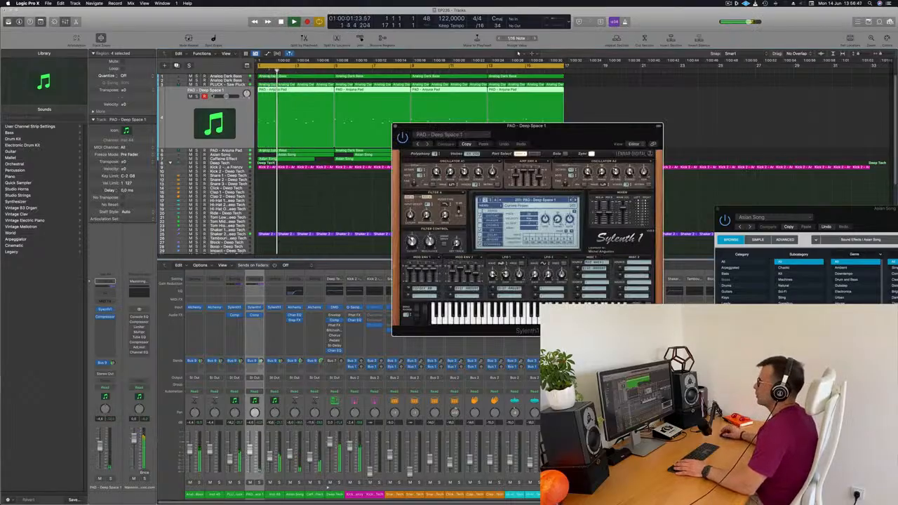
{"action": "key", "text": "Up"}
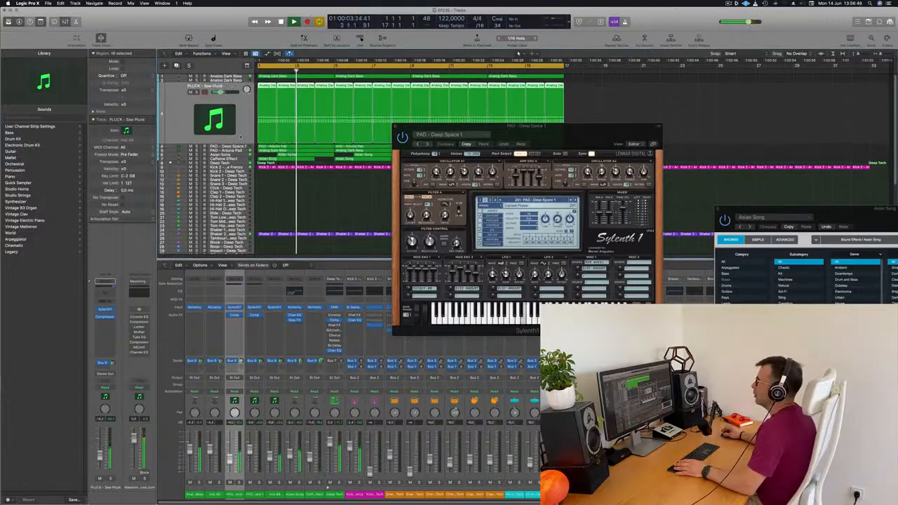
{"action": "key", "text": "Down"}
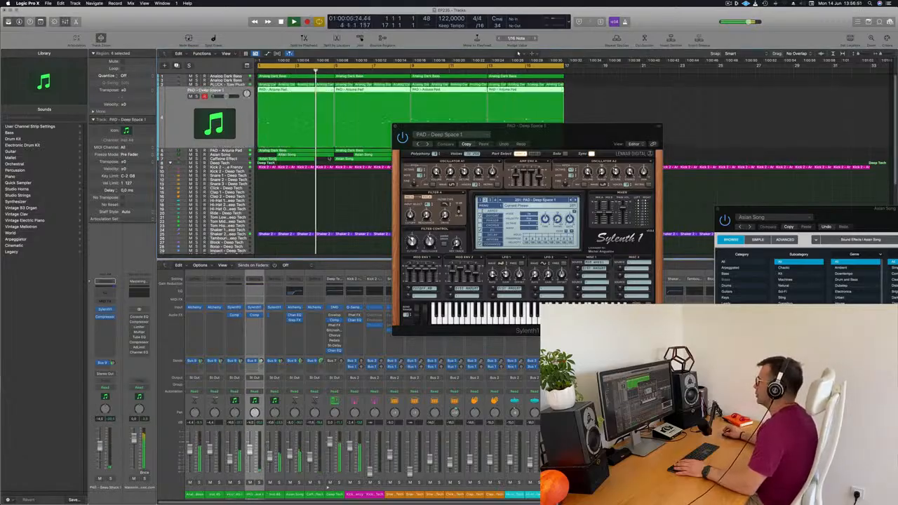
{"action": "left_click", "coordinate": [553, 201]}
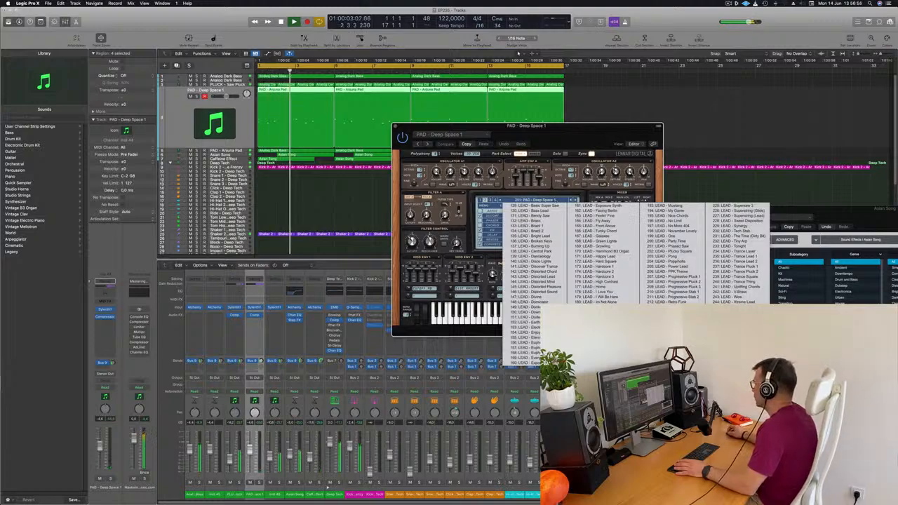
{"action": "key", "text": "Down"}
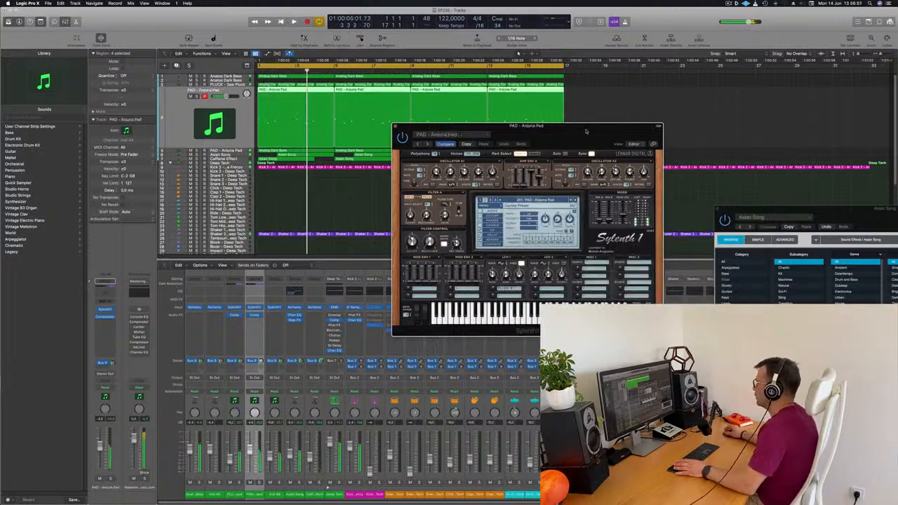
{"action": "left_click_drag", "start_coordinate": [622, 128], "coordinate": [777, 105]}
{"action": "left_click", "coordinate": [624, 81]}
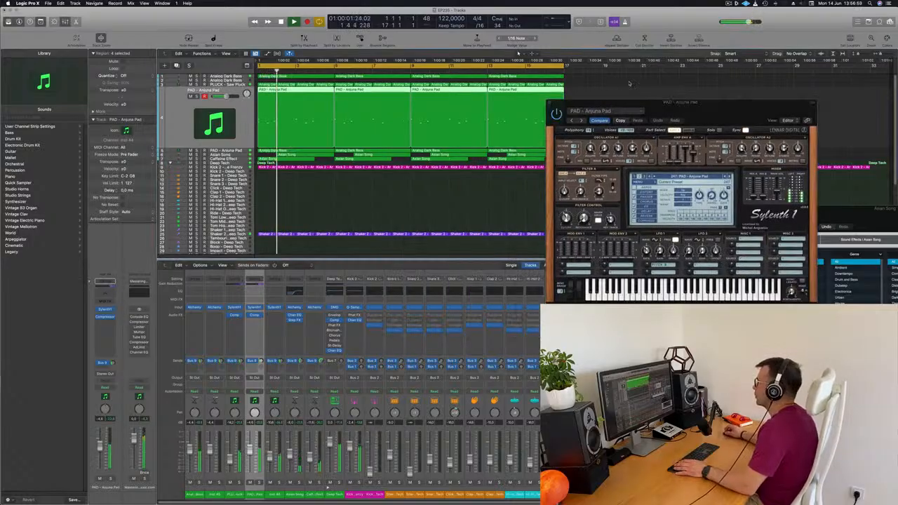
{"action": "left_click", "coordinate": [550, 103]}
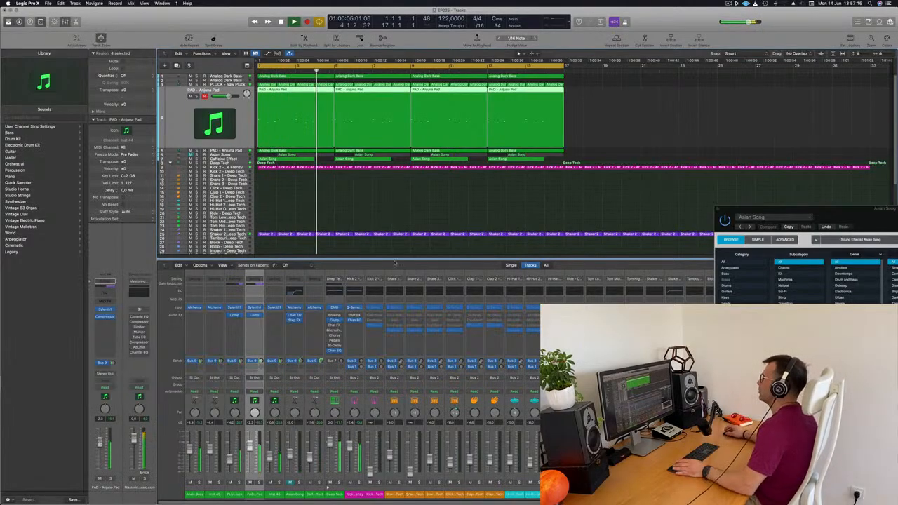
Copy all bass, pluck, pad and effect regions from bars 1–16 to bar 17 and extend the cycle range to bar 33.
{"action": "left_click_drag", "start_coordinate": [572, 75], "coordinate": [267, 161]}
{"action": "left_click_drag", "start_coordinate": [293, 77], "coordinate": [599, 83]}
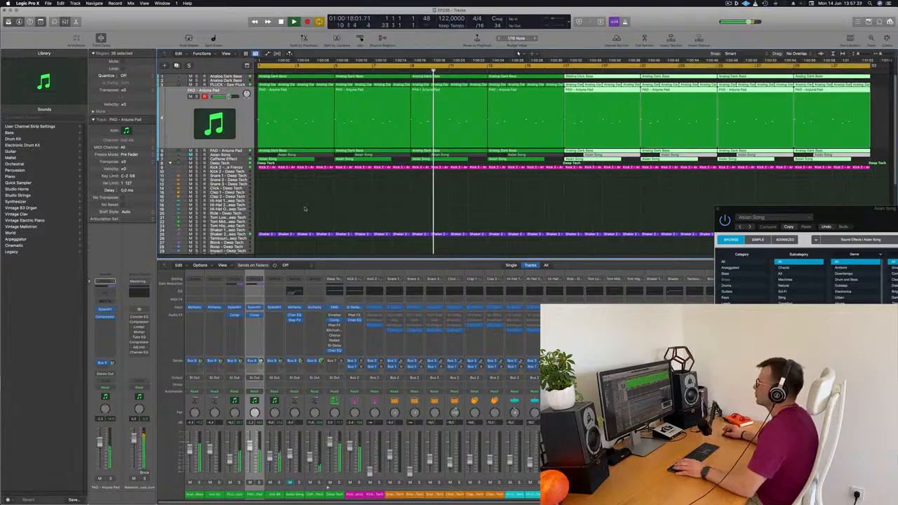
{"action": "left_click", "coordinate": [305, 209]}
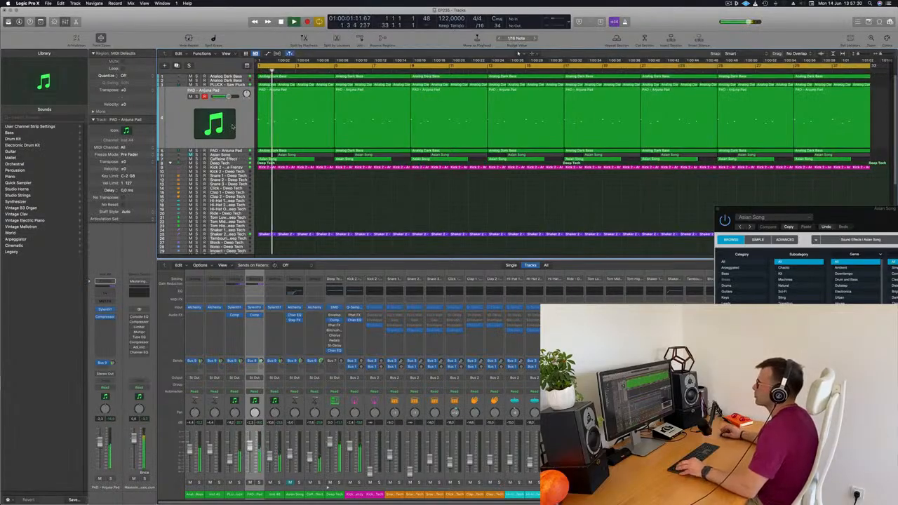
Delete the first region on the Caffeine Effect track and replay the arrangement from the start.
{"action": "left_click", "coordinate": [239, 160]}
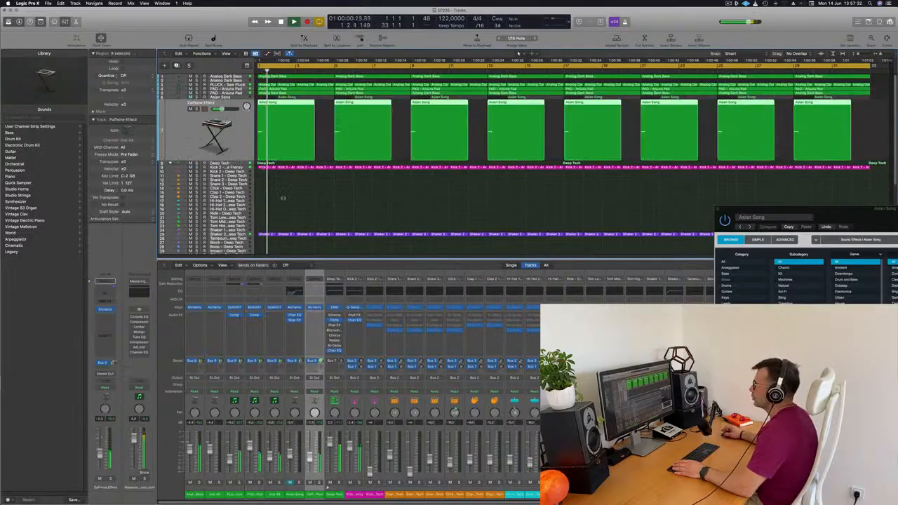
{"action": "left_click", "coordinate": [287, 103]}
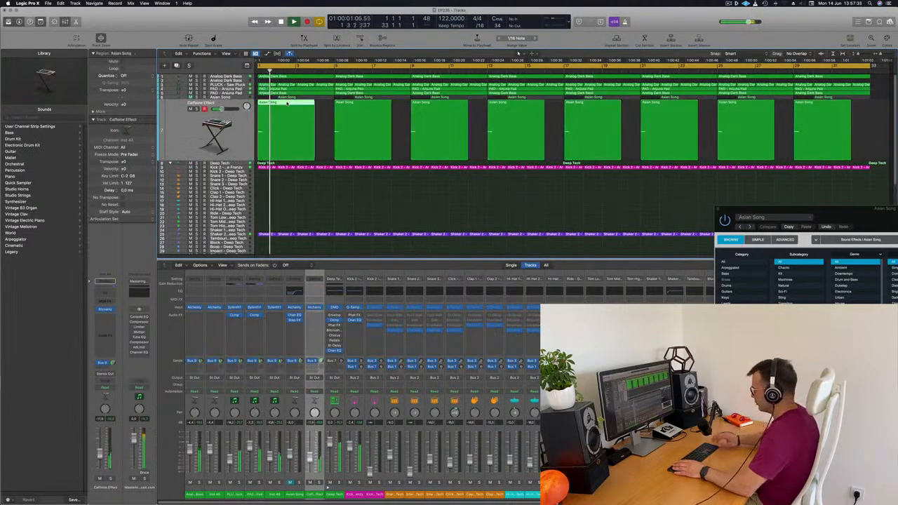
{"action": "key", "text": "Delete"}
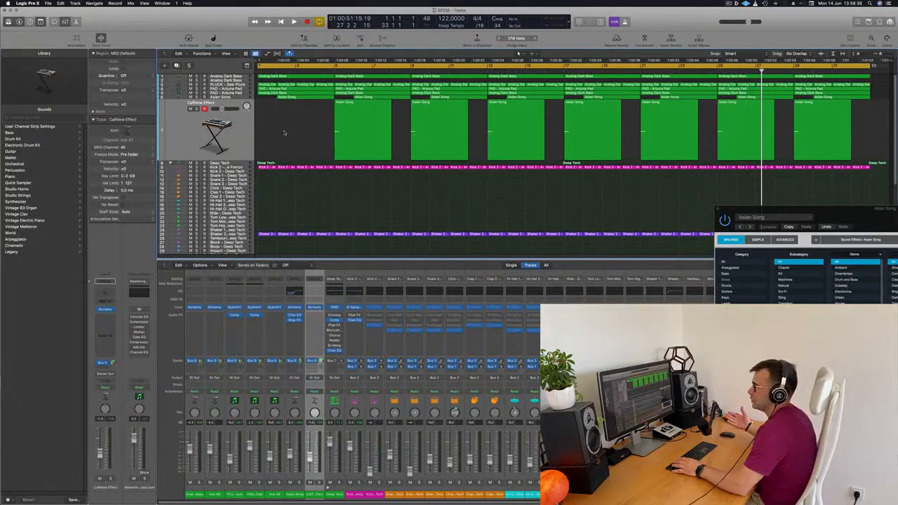
{"action": "key", "text": "Return"}
{"action": "key", "text": "space"}
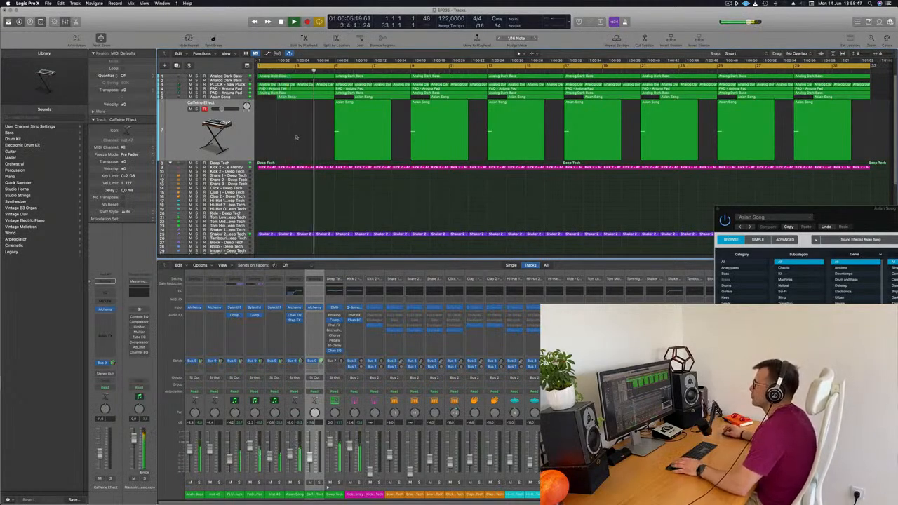
{"action": "key", "text": "space"}
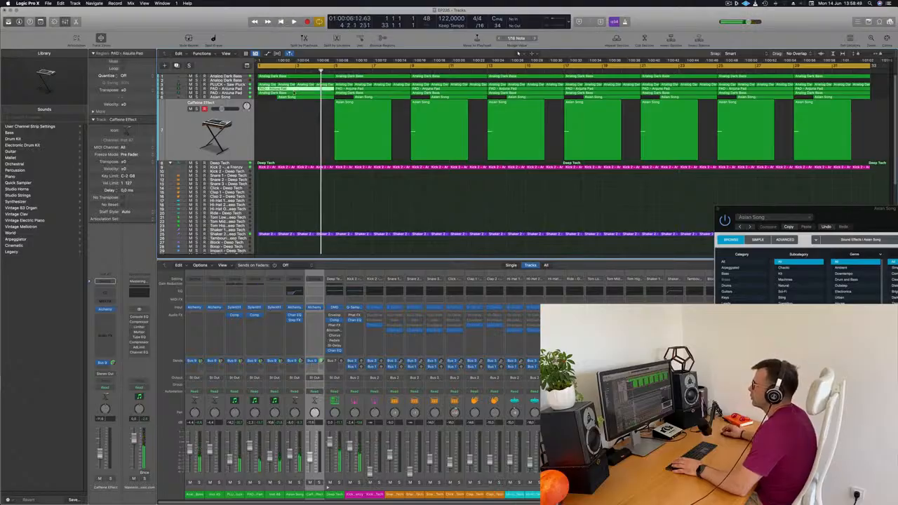
View the notes of the first PAD - Anjuna Pad region in the Piano Roll and delete that pad's region at bar 5.
{"action": "double_click", "coordinate": [295, 90]}
{"action": "left_click_drag", "start_coordinate": [386, 417], "coordinate": [535, 477]}
{"action": "key", "text": "space"}
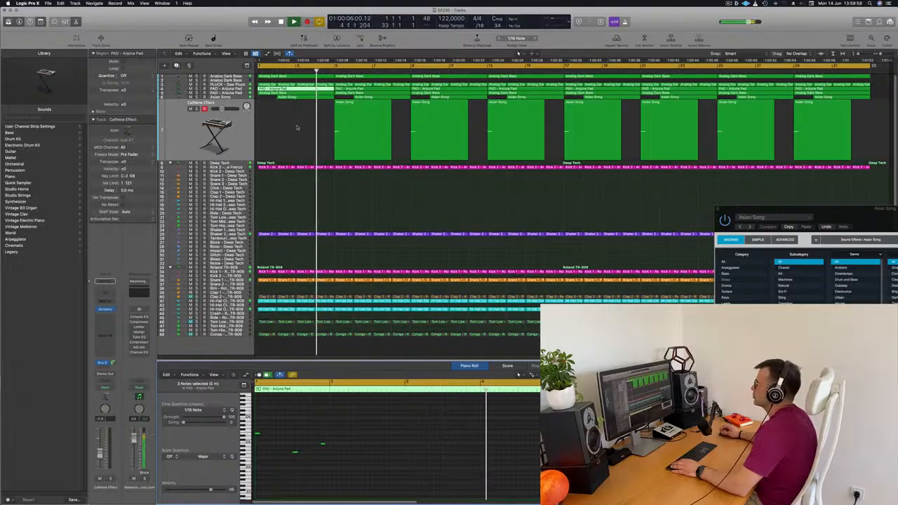
{"action": "left_click", "coordinate": [374, 90]}
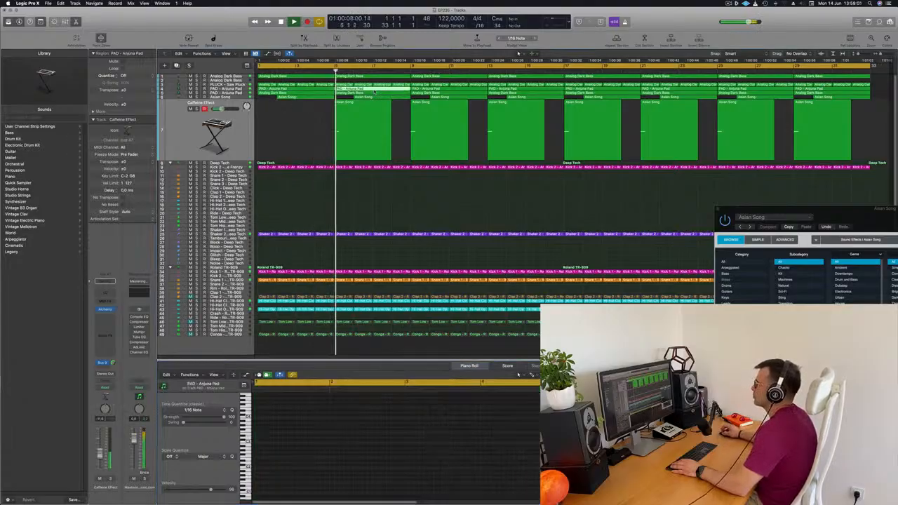
{"action": "key", "text": "Delete"}
{"action": "key", "text": "space"}
{"action": "key", "text": "space"}
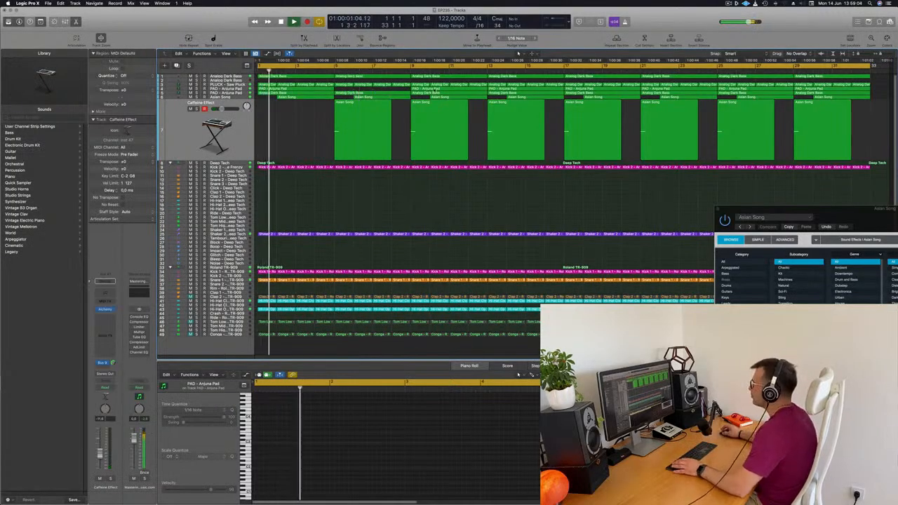
View the notes of the PAD - Anjuna Pad region at bar 9 and delete the second region on the Asian Song track.
{"action": "left_click", "coordinate": [435, 90]}
{"action": "left_click_drag", "start_coordinate": [397, 421], "coordinate": [500, 483]}
{"action": "key", "text": "Delete"}
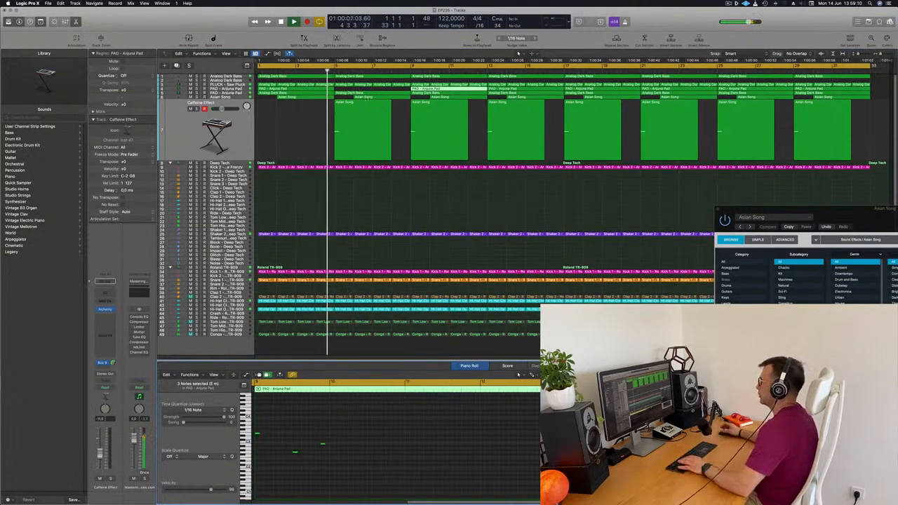
{"action": "left_click", "coordinate": [367, 98]}
{"action": "key", "text": "Delete"}
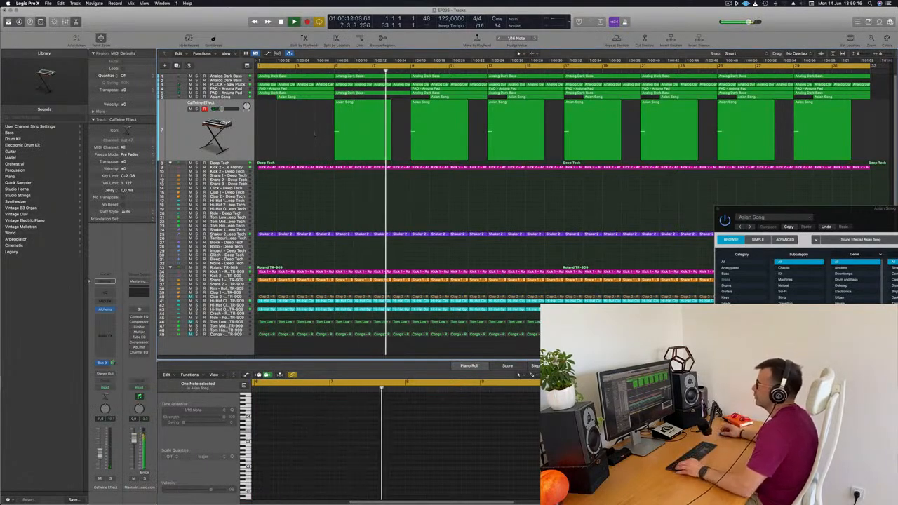
Replay from the start with the first Analog Dark Bass track selected, solo it briefly, and clear the region selection.
{"action": "left_click", "coordinate": [444, 92]}
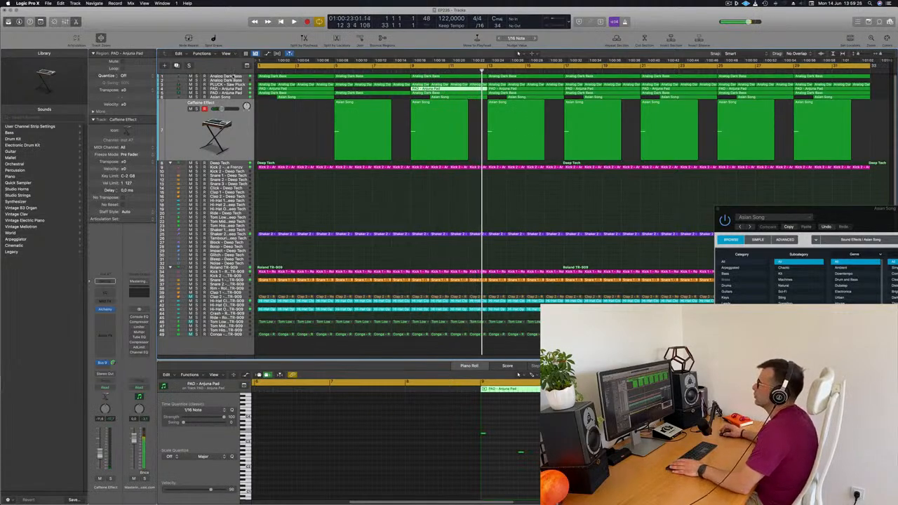
{"action": "key", "text": "space"}
{"action": "left_click", "coordinate": [233, 77]}
{"action": "key", "text": "space"}
{"action": "key", "text": "space"}
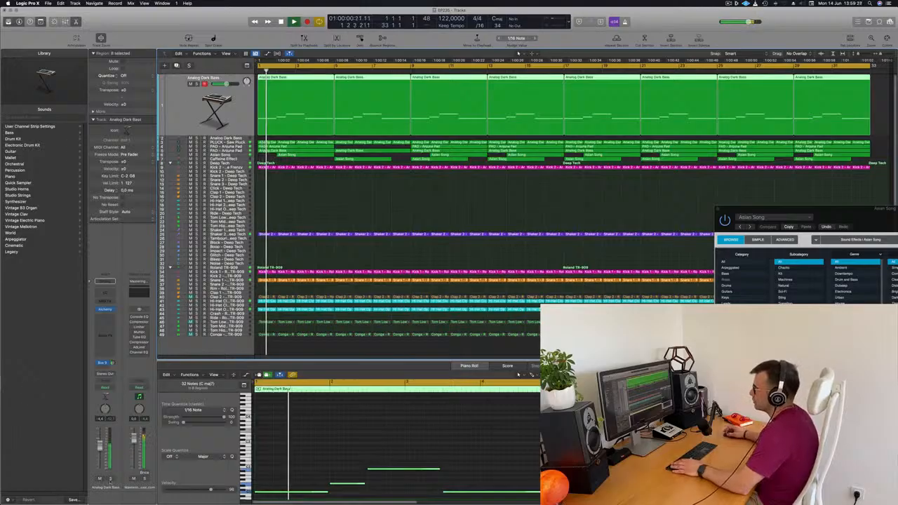
{"action": "left_click", "coordinate": [110, 479]}
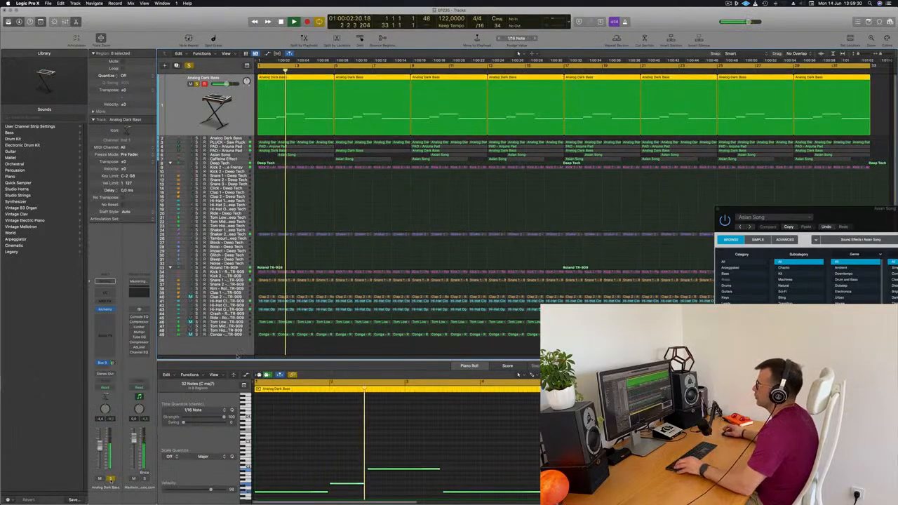
{"action": "left_click", "coordinate": [110, 480]}
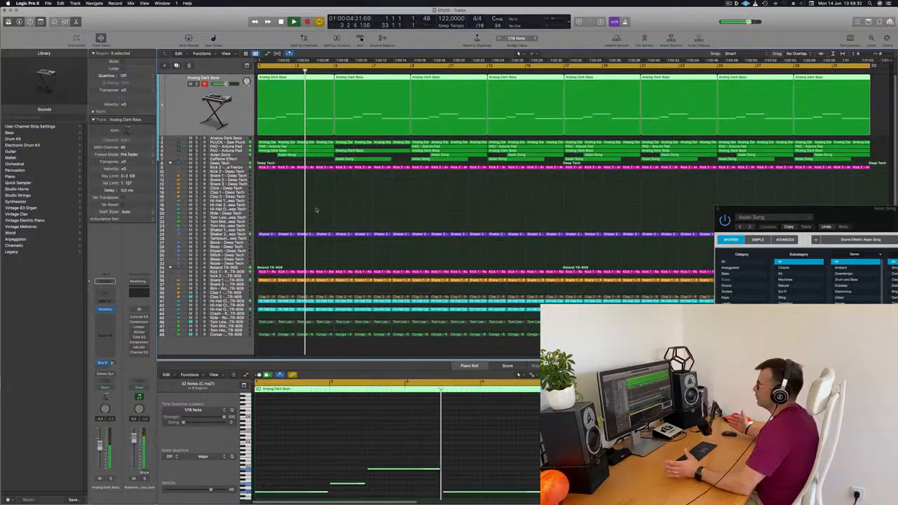
{"action": "left_click", "coordinate": [406, 204]}
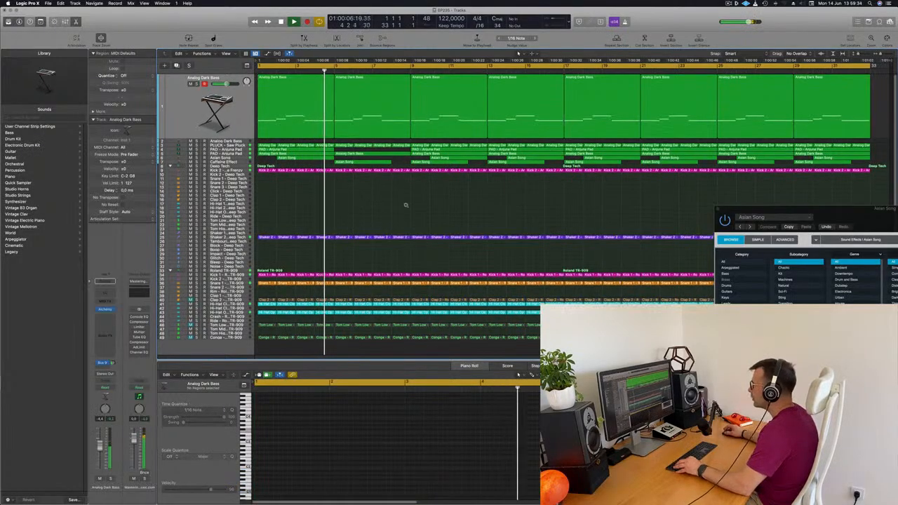